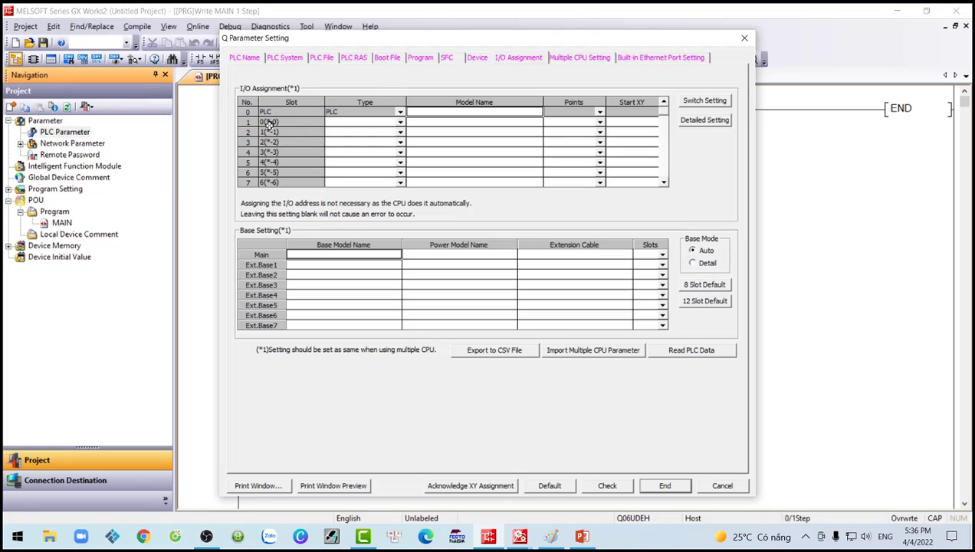
Read the I/O assignment data from the connected PLC into the parameter settings
click(268, 123)
click(282, 132)
click(283, 142)
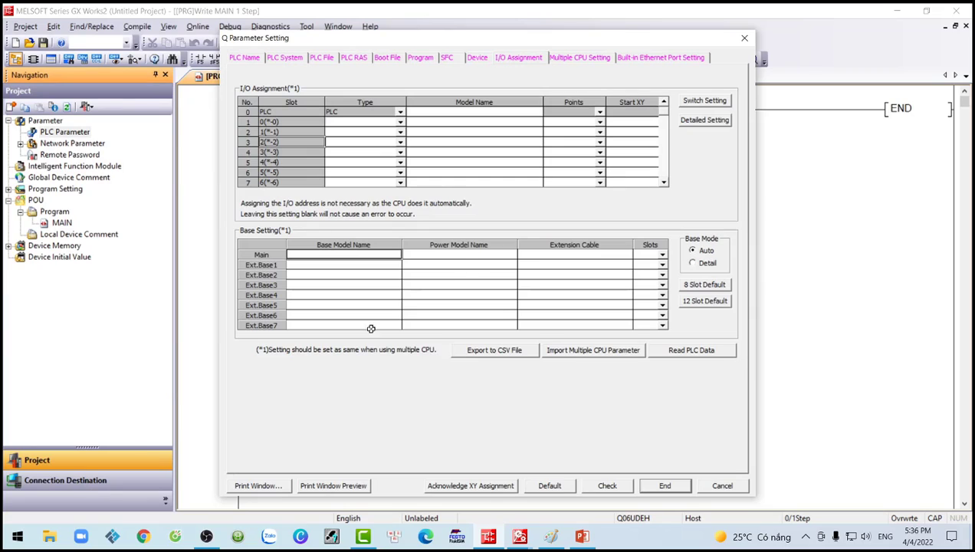
click(702, 352)
click(532, 321)
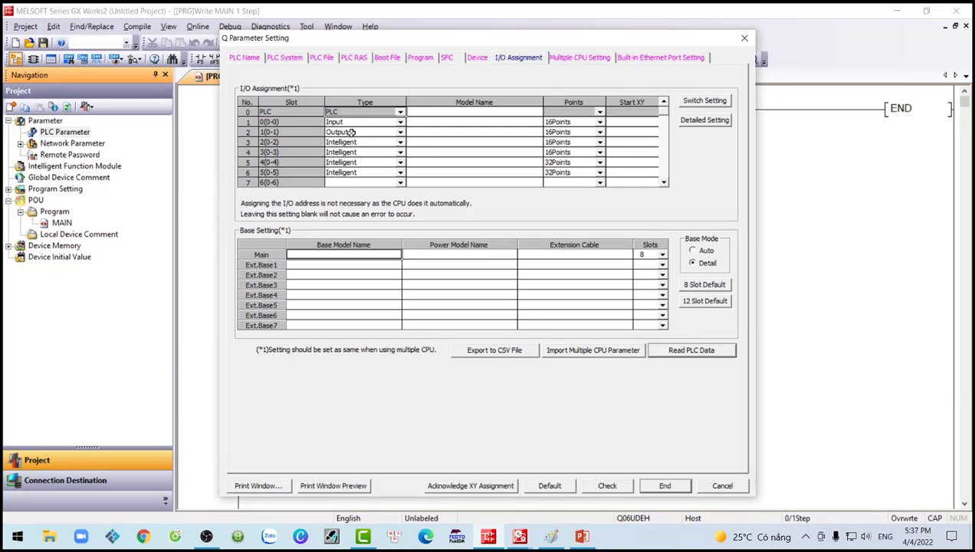
Enter the model name Q06 for the PLC row and QX40 for the input module in slot 0
click(443, 113)
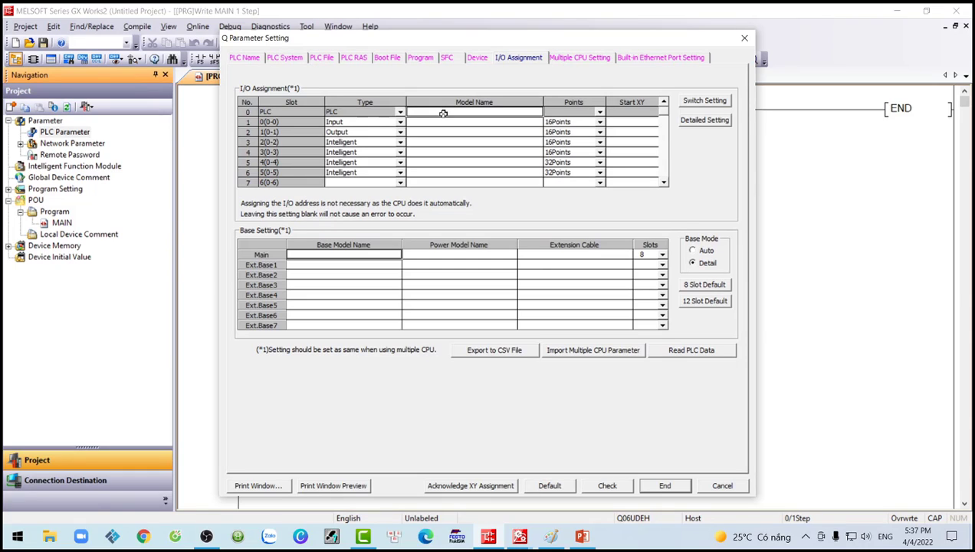
text(Q06)
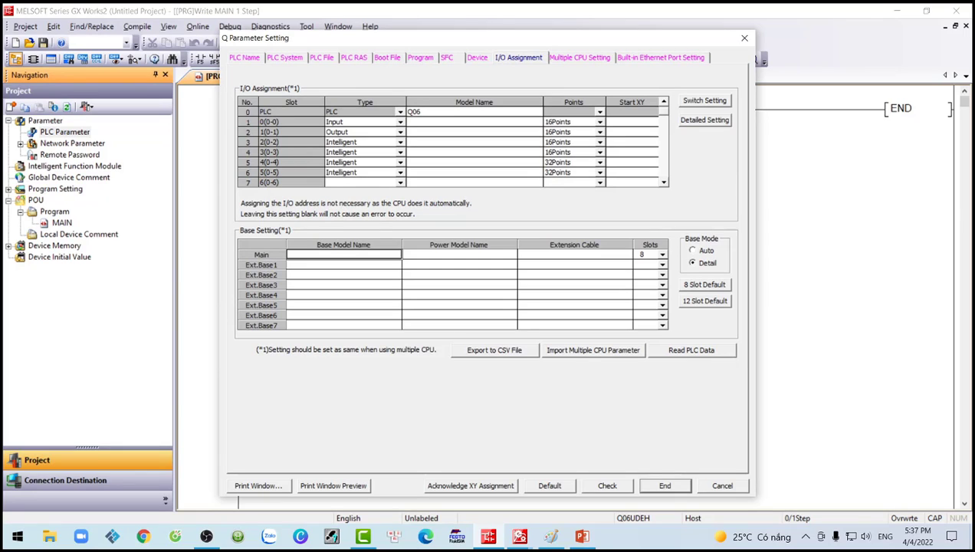
click(435, 121)
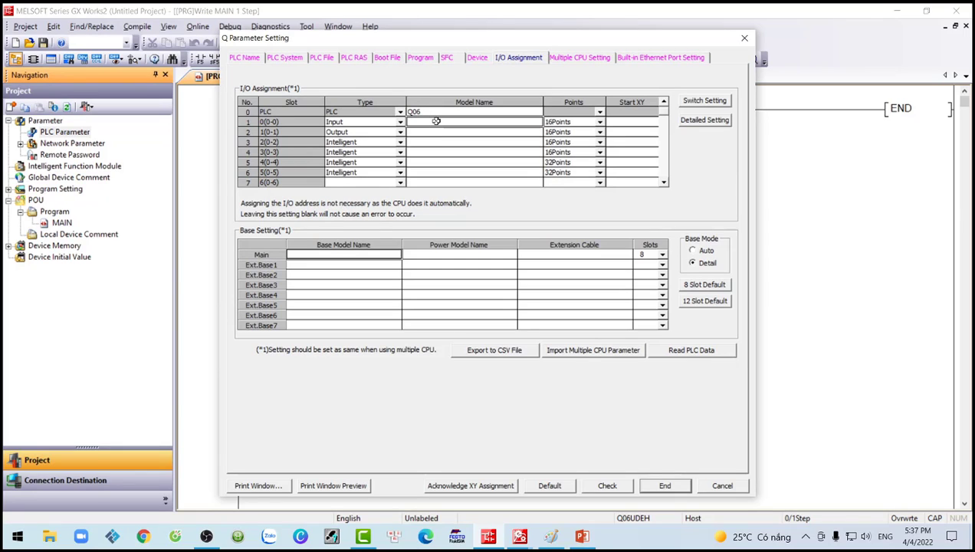
text(QX40)
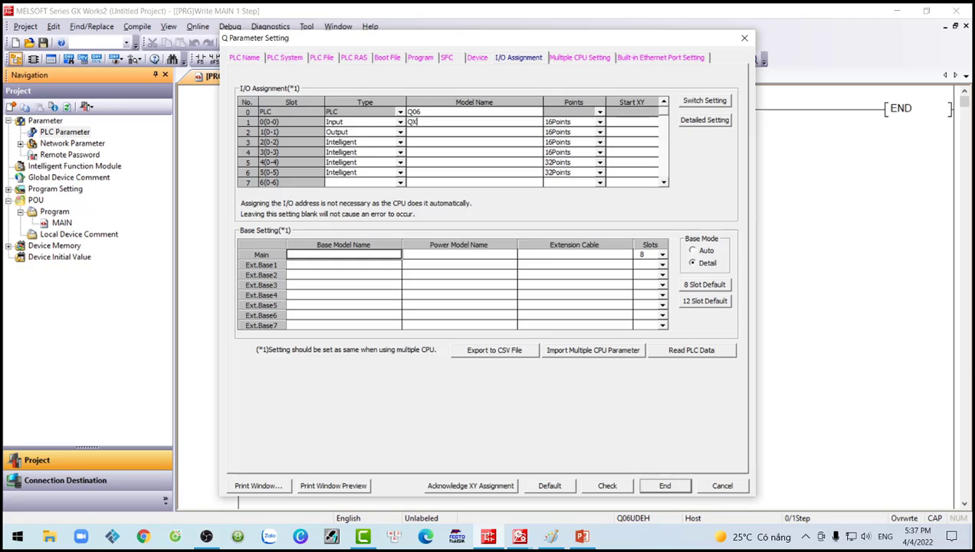
click(430, 132)
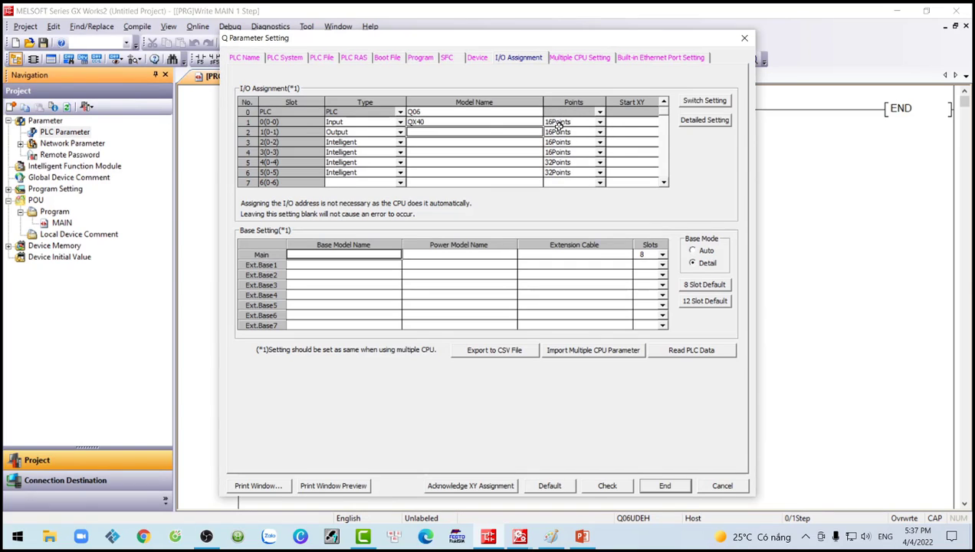
Set the start XY address to 0000 for the slot 0 input module and 0010 for the slot 1 output module
click(623, 124)
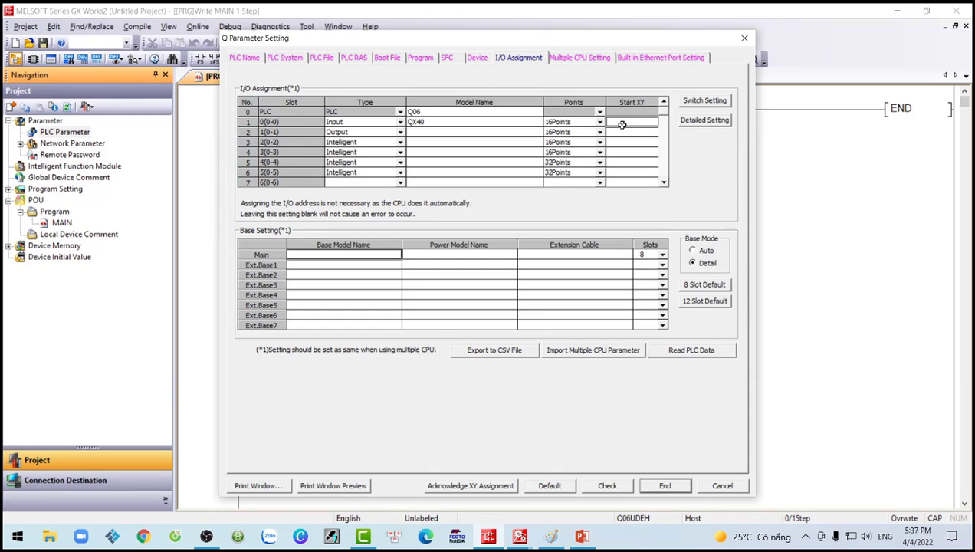
text(0)
key(Return)
click(637, 133)
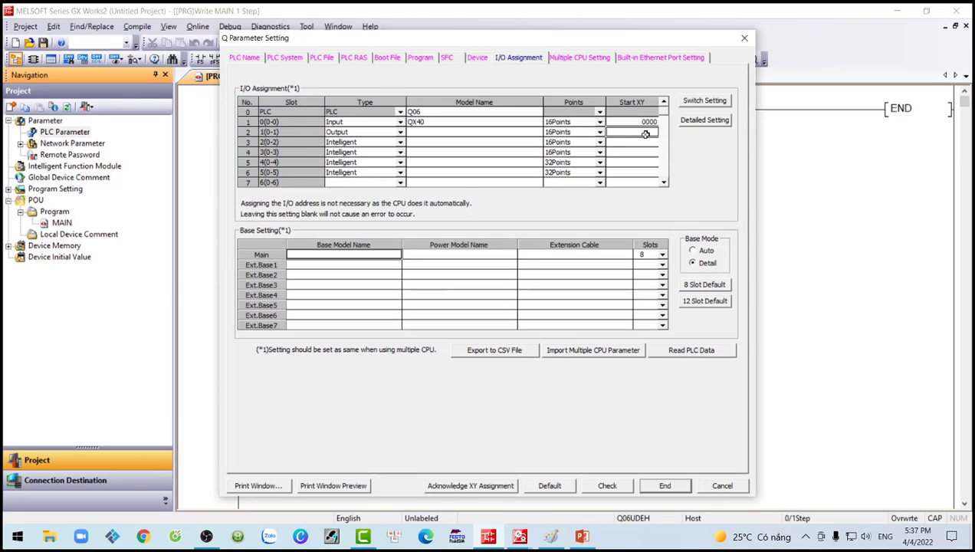
text(10)
key(Return)
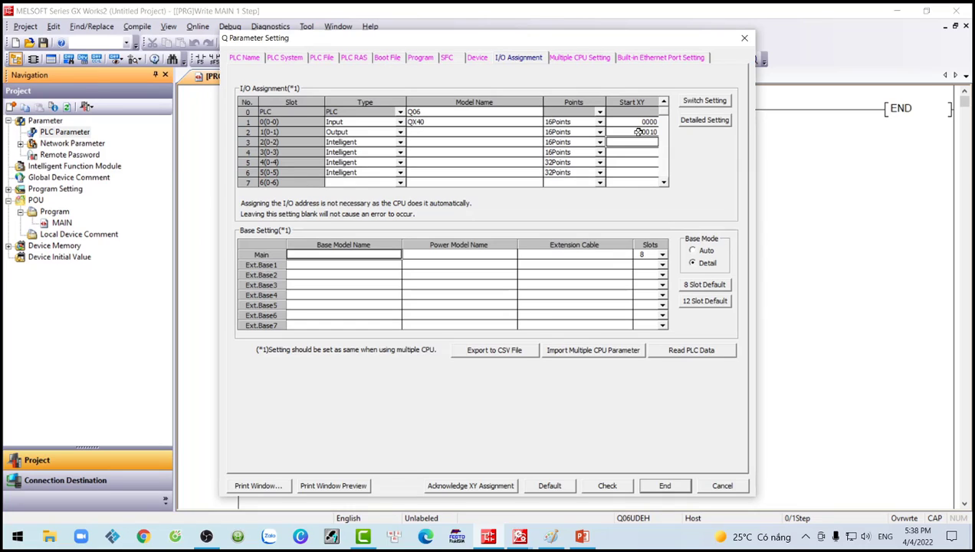
click(638, 132)
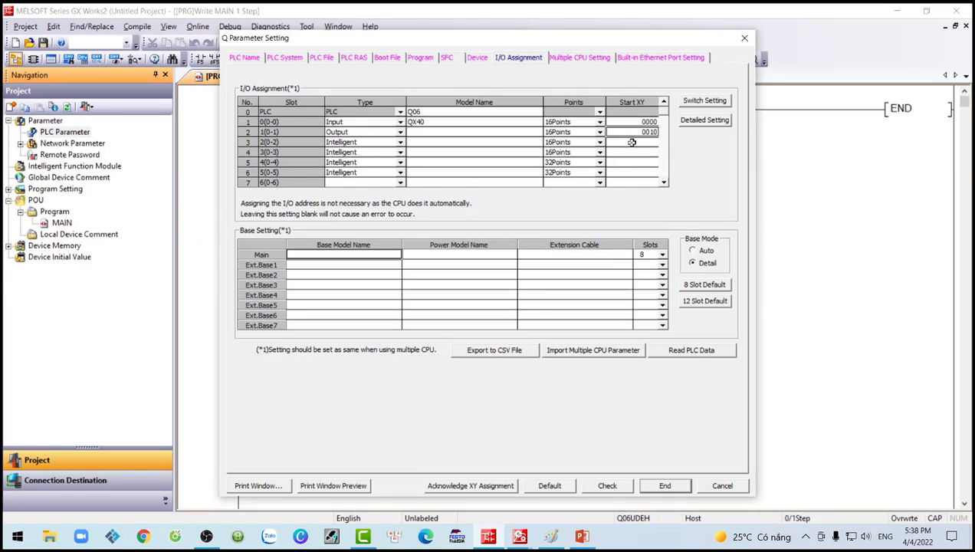
Set the start XY addresses of the intelligent modules in slots 2 to 5 to 0020, 0030, 0040 and 0060
click(632, 143)
text(20)
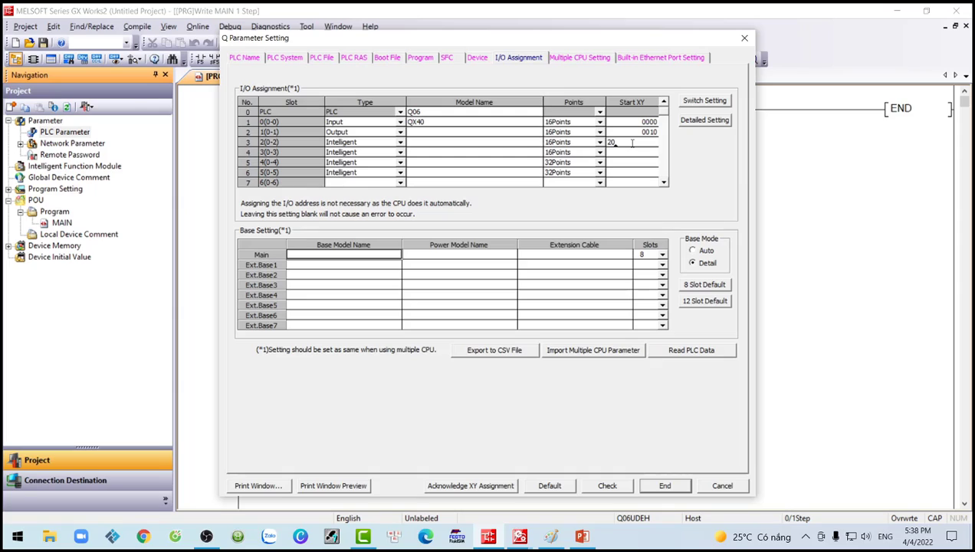
key(Return)
key(Down)
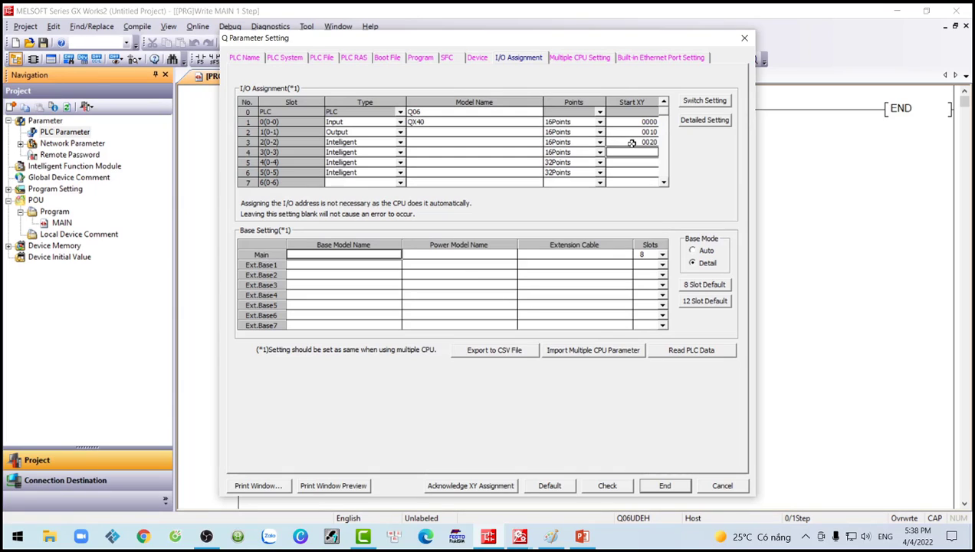
text(30)
key(Return)
key(Down)
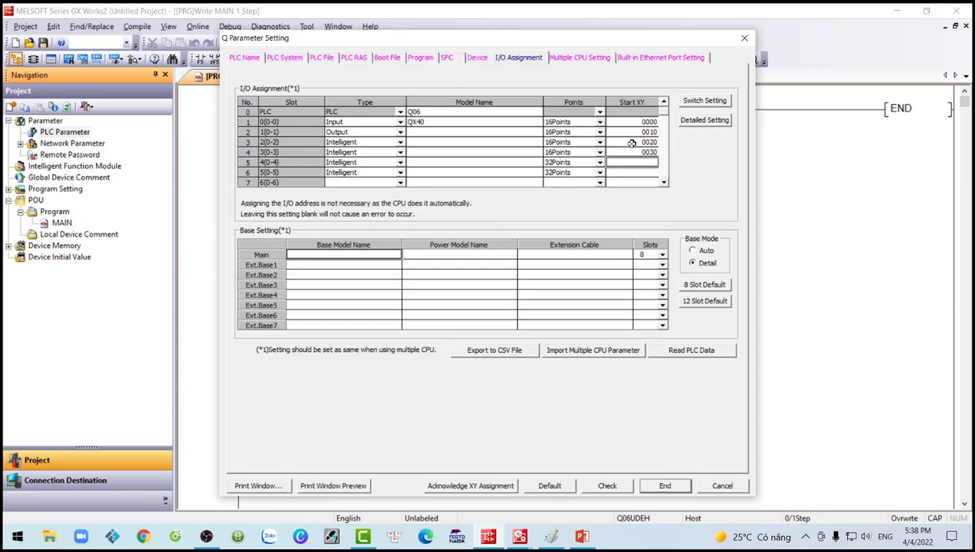
text(40)
key(Return)
key(Down)
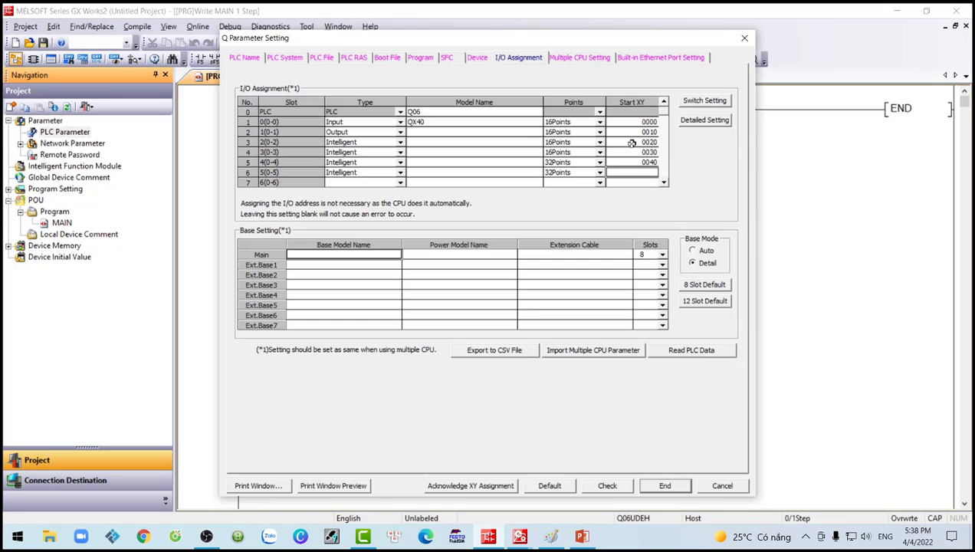
text(60)
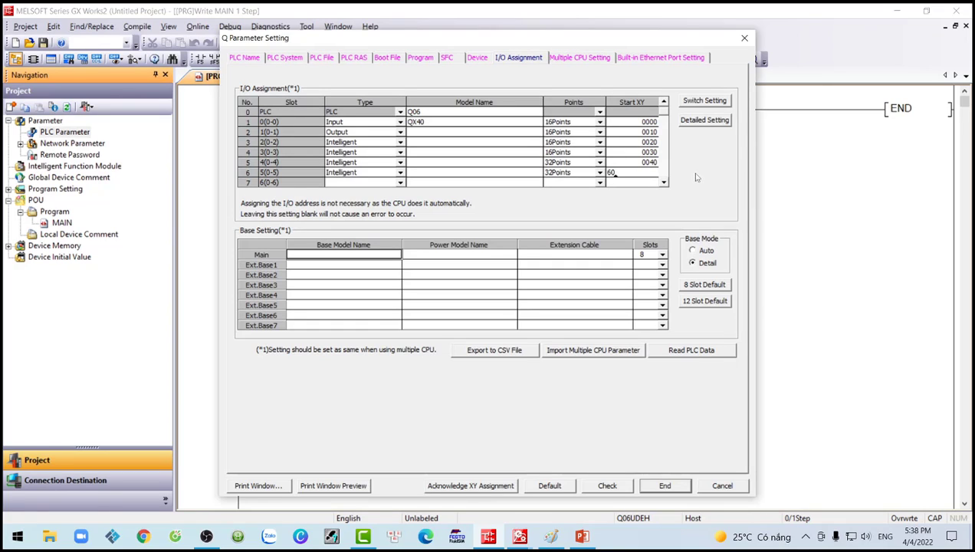
click(638, 161)
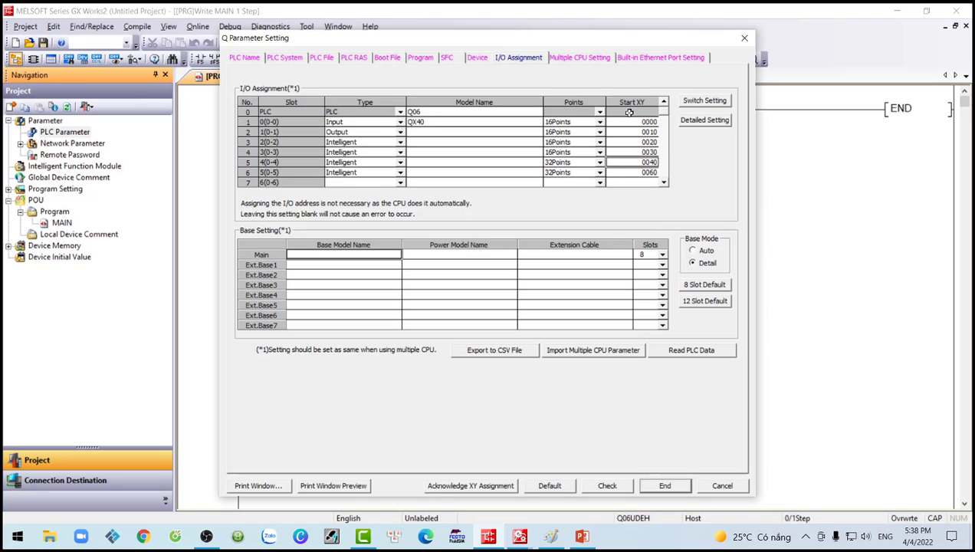
Check the PLC parameters for errors and apply the parameter settings
click(621, 486)
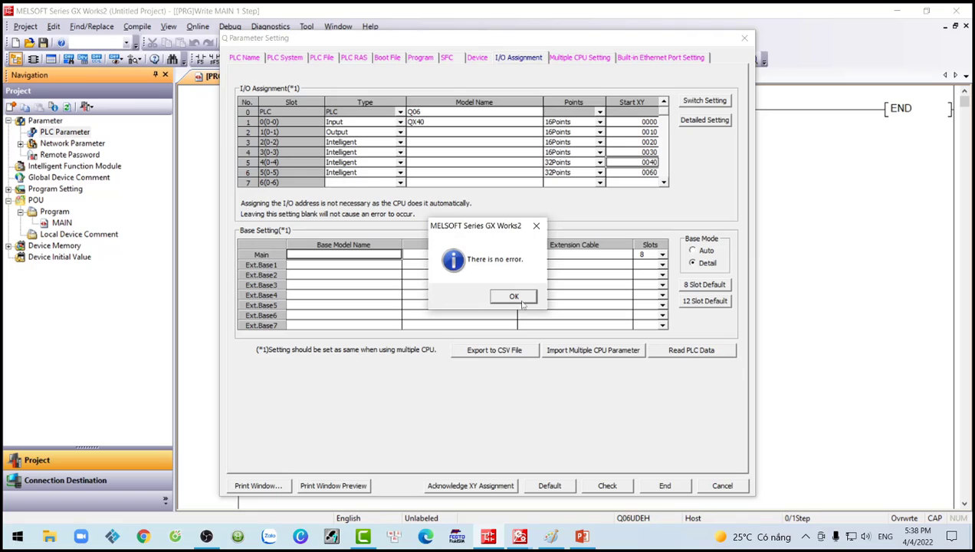
click(517, 296)
click(663, 485)
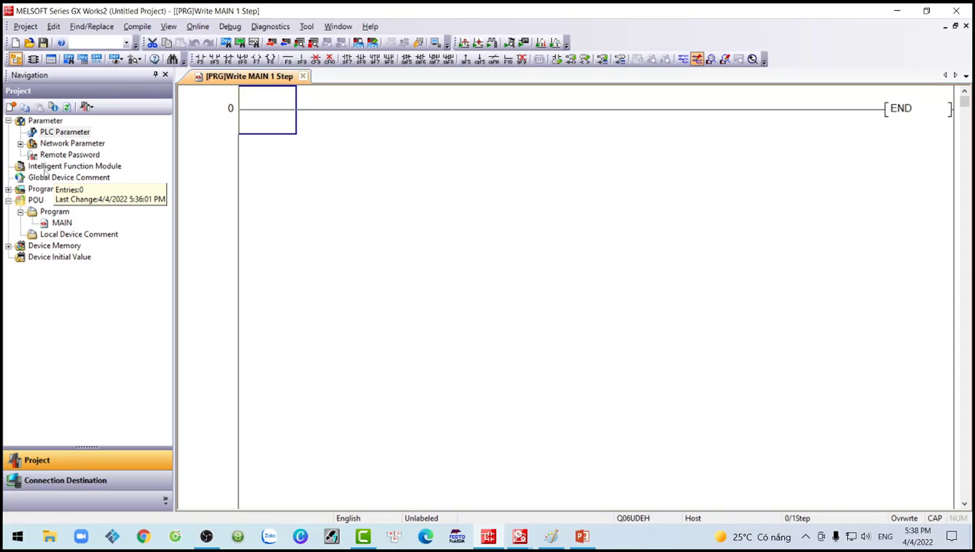
Start a new intelligent function module with module type Simple Motion Module and module name QD77MS2
click(77, 167)
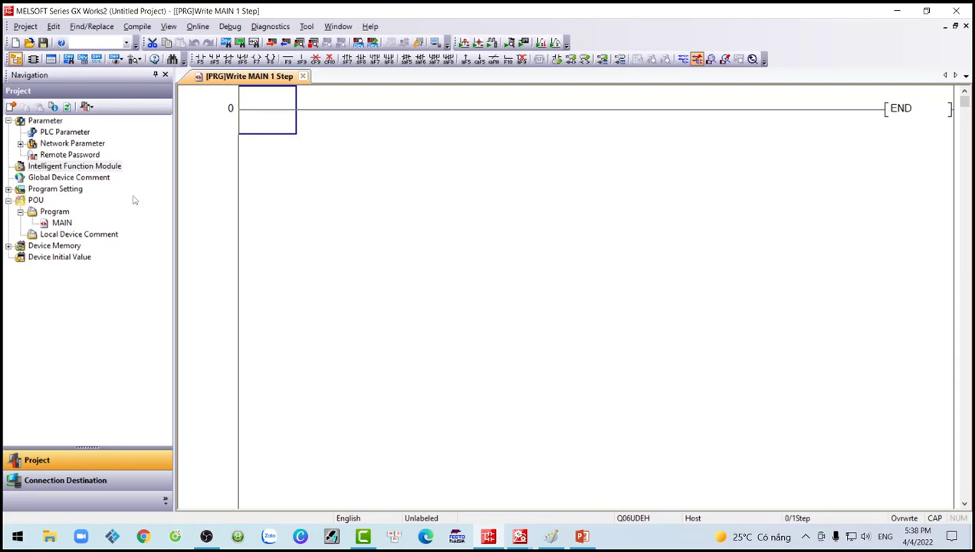
right_click(95, 168)
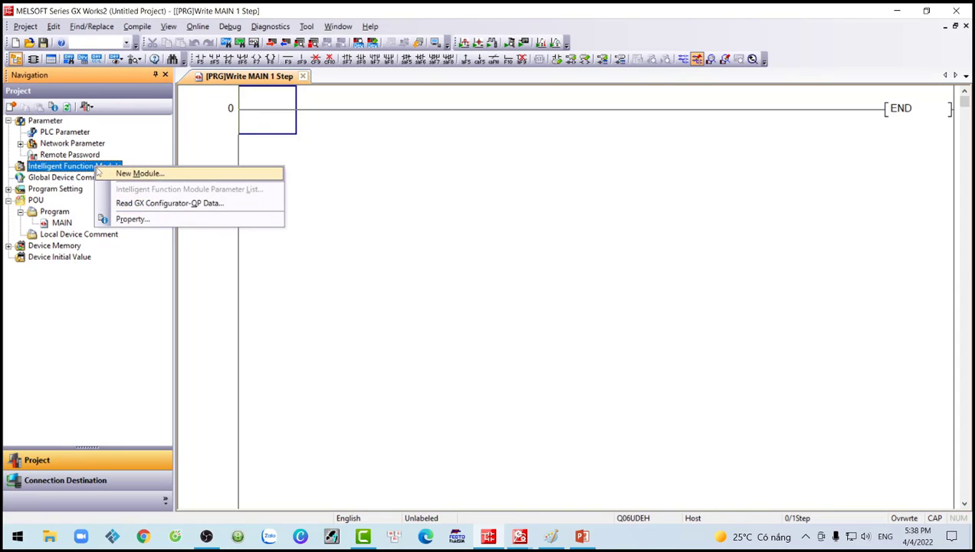
click(139, 176)
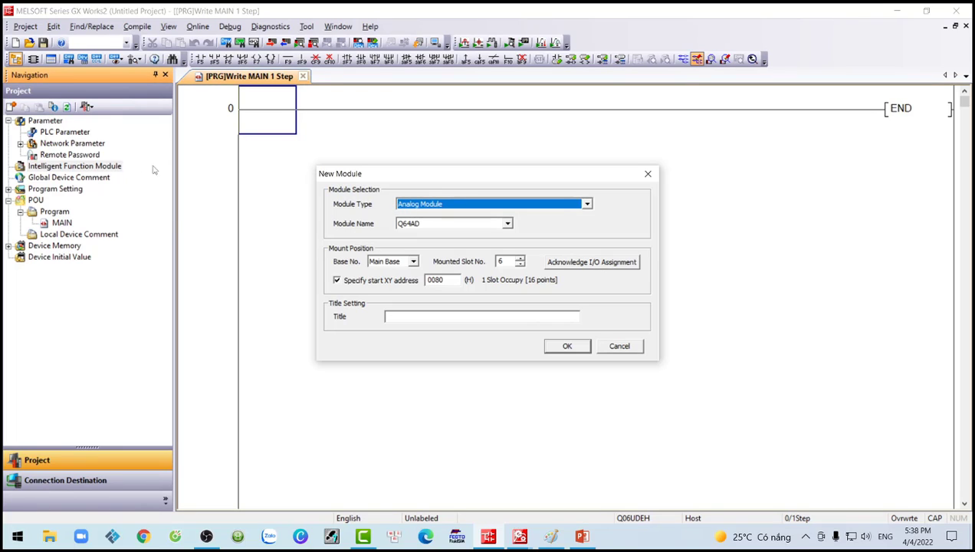
click(418, 205)
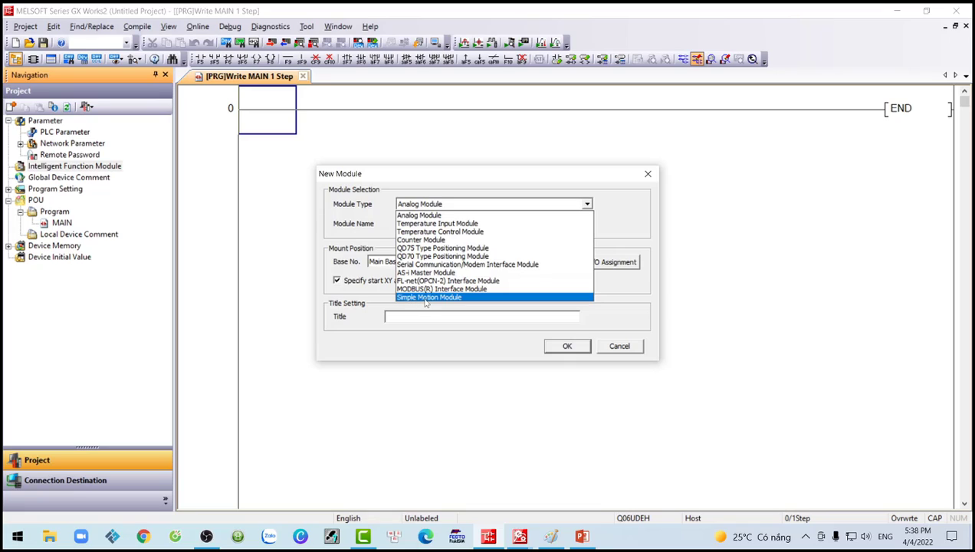
click(426, 297)
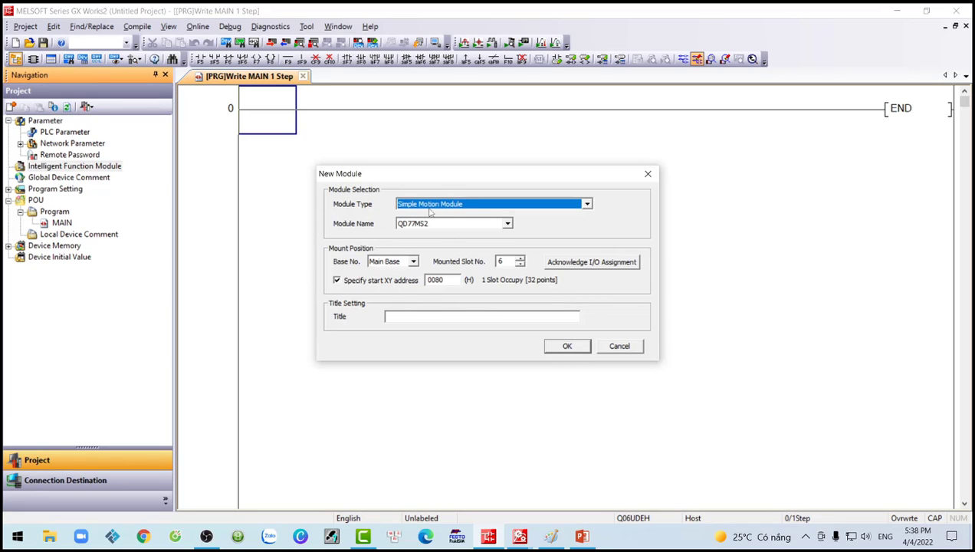
click(427, 224)
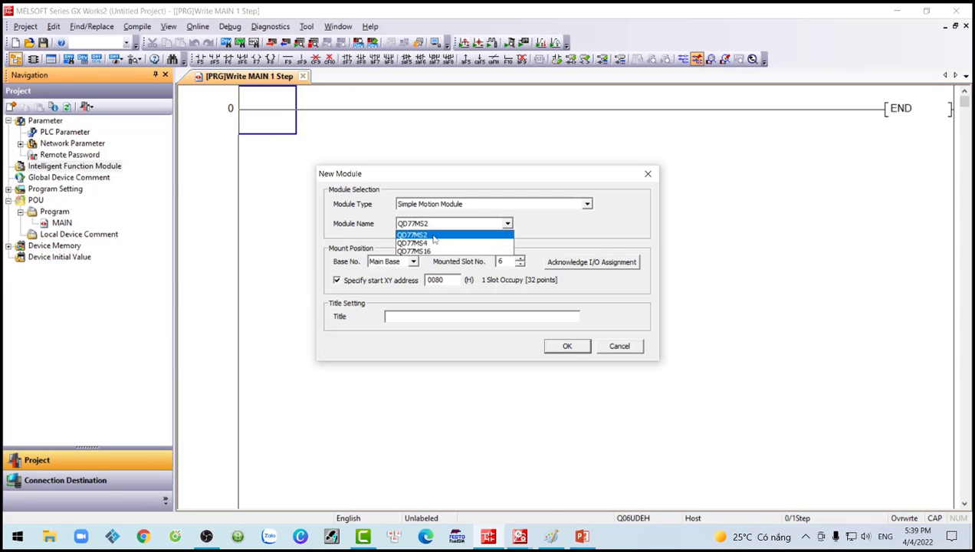
click(434, 237)
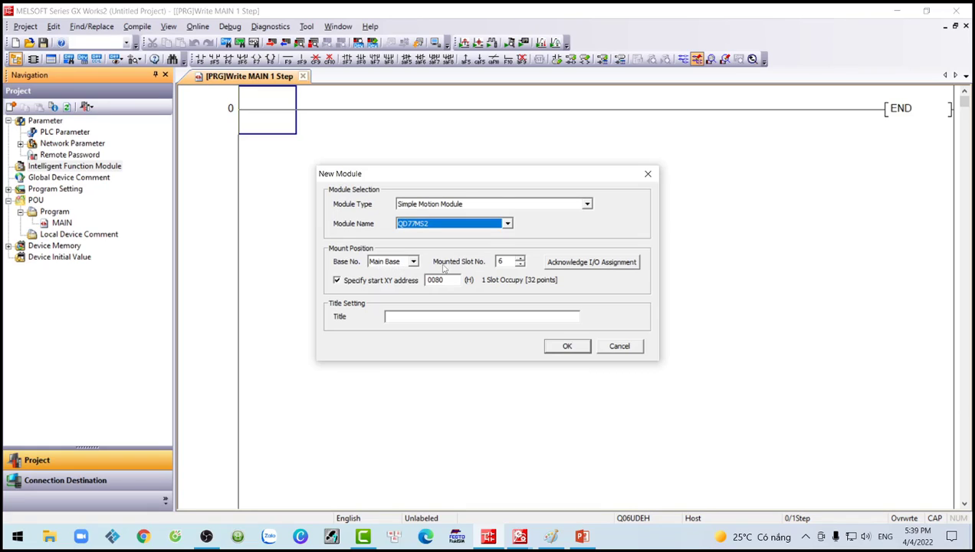
Set the new module's mounted slot number to 4 with start XY address 0040 and add it to the project
click(520, 265)
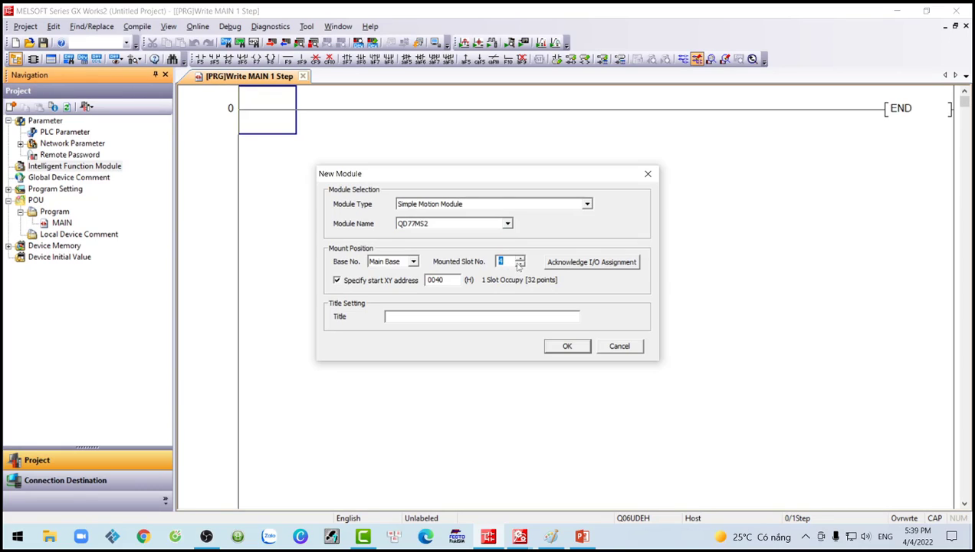
click(449, 281)
click(550, 345)
click(522, 305)
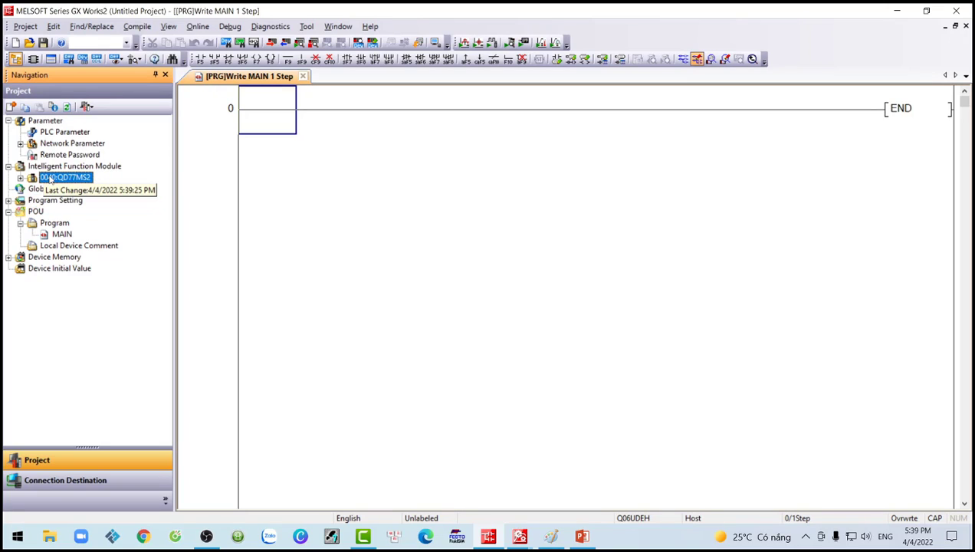
Open the Simple Motion Module Setting of the 0040:QD77MS2 module
click(21, 178)
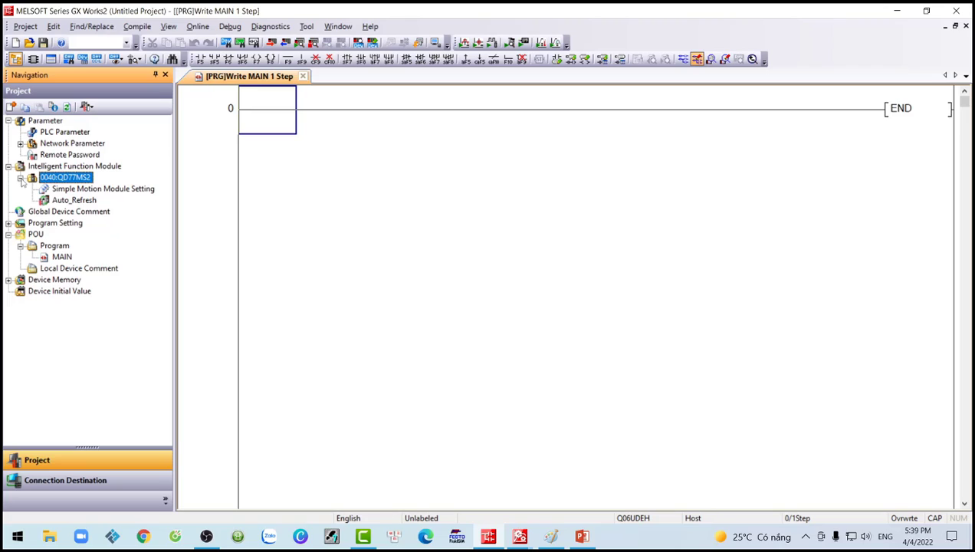
double_click(71, 190)
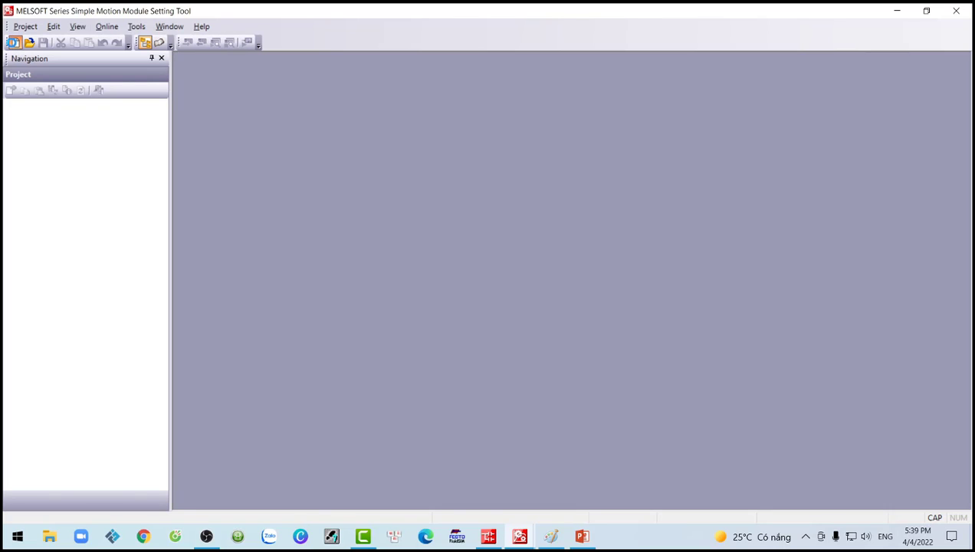
In the Simple Motion Module Setting Tool, create a new project with a QD77MS2 module at start XY address 0040
click(13, 42)
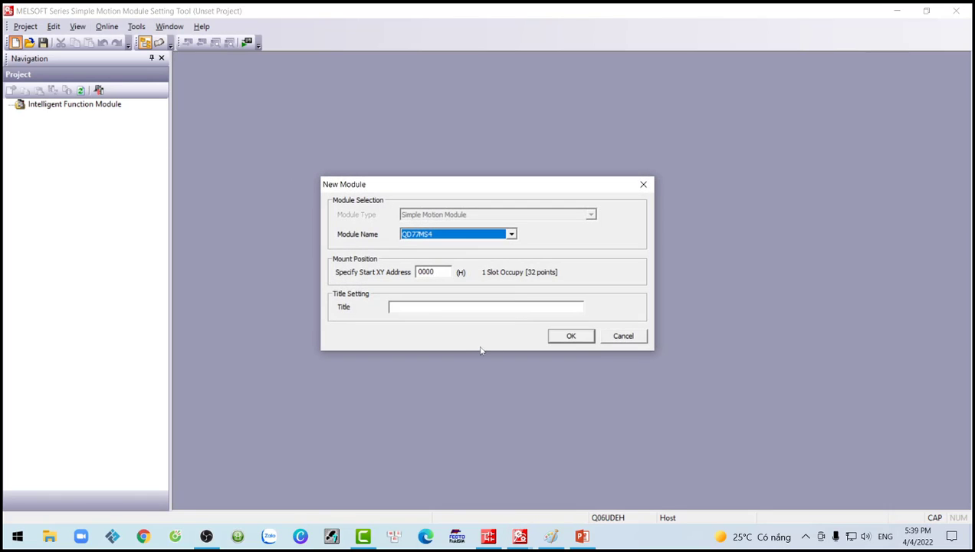
click(452, 233)
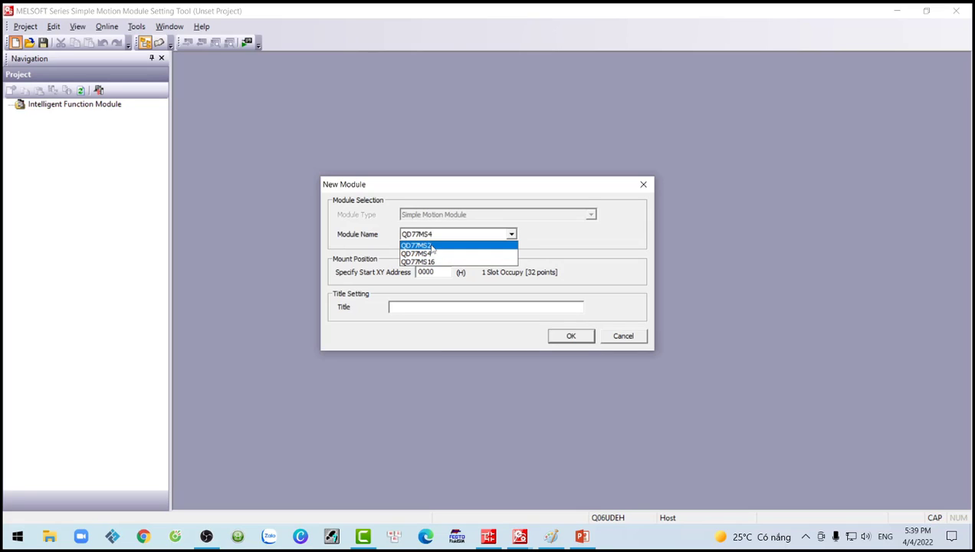
click(433, 246)
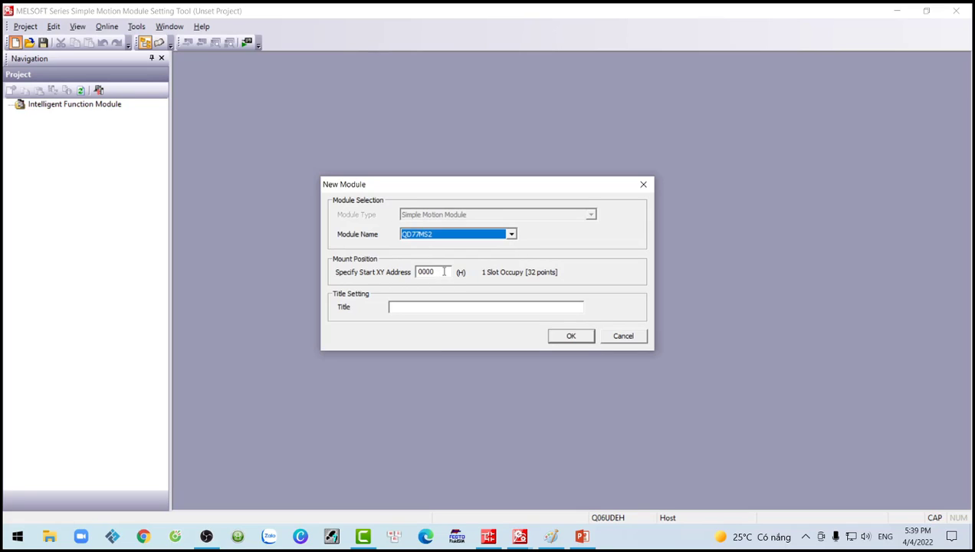
double_click(444, 271)
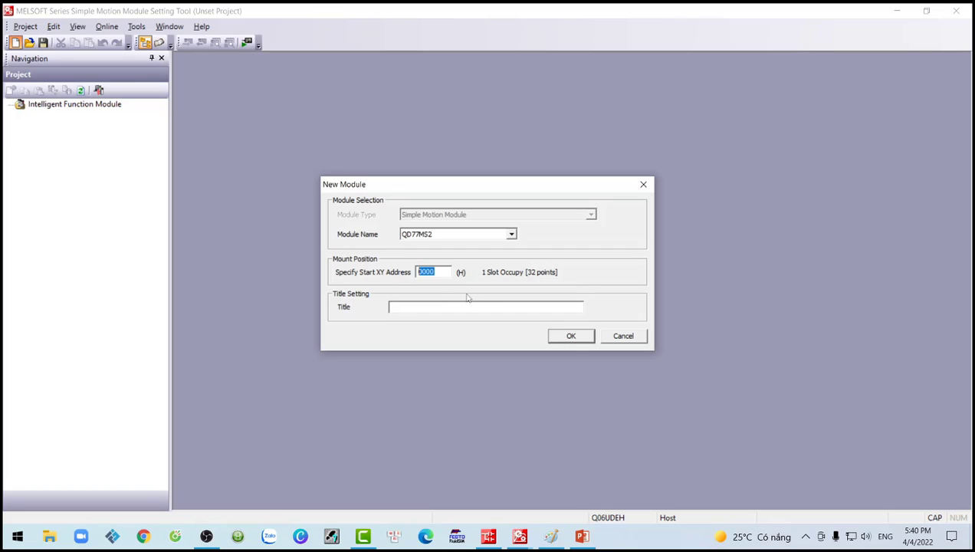
text(00)
click(579, 341)
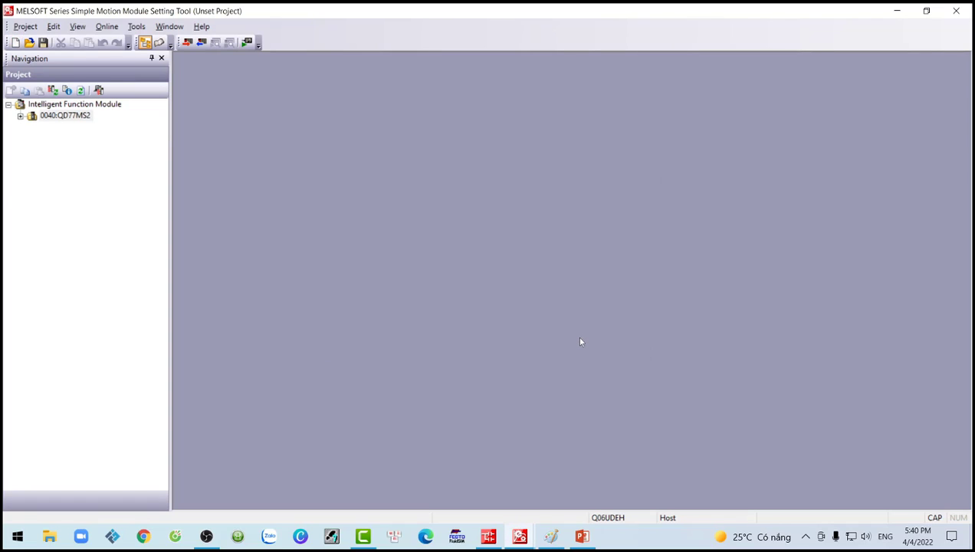
Open the module setting from the QD77MS2 system structure and set the MAN-PLS input logic to 0:Negative Logic
click(20, 115)
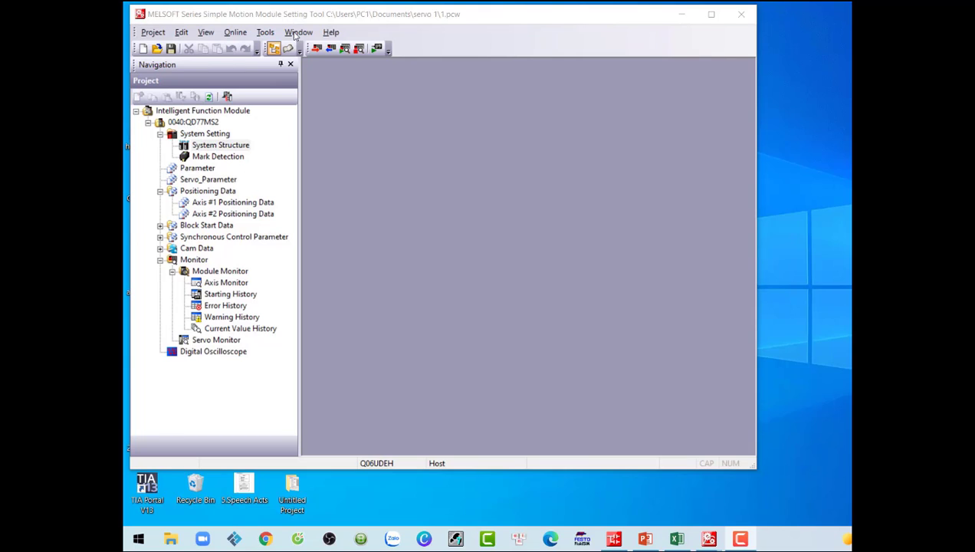
double_click(216, 147)
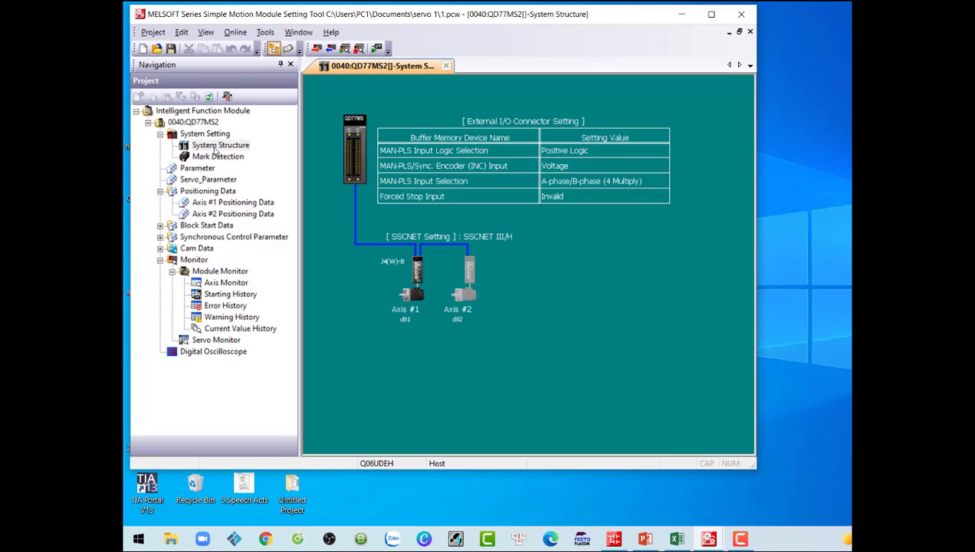
double_click(354, 150)
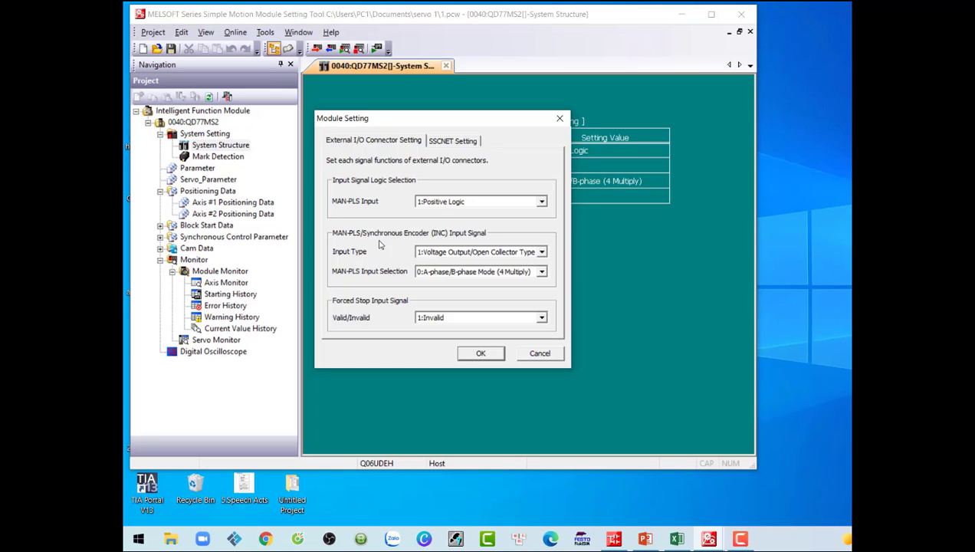
click(429, 204)
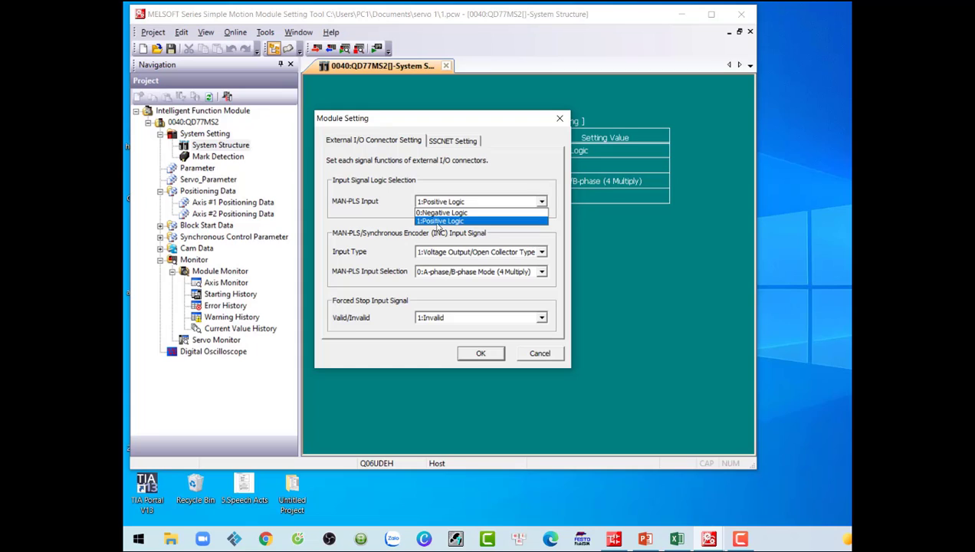
click(437, 213)
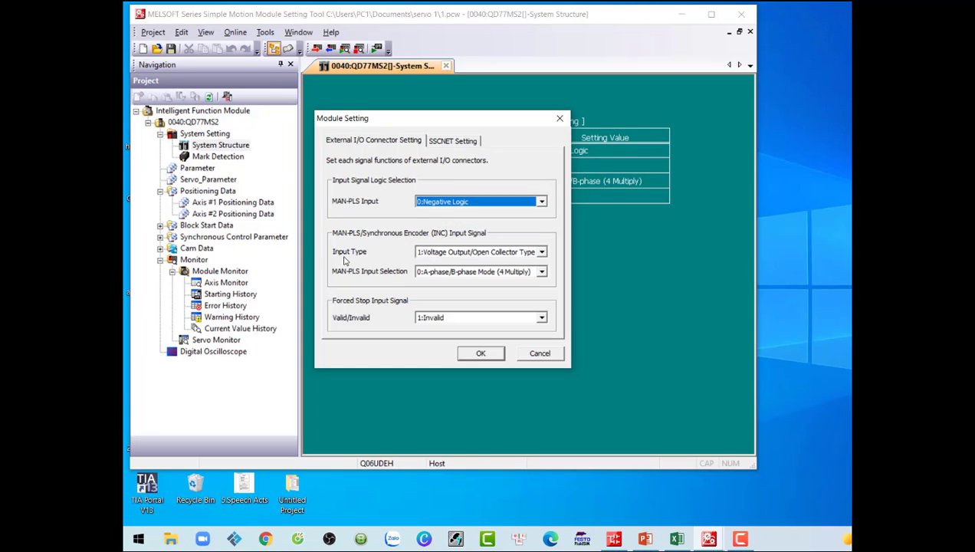
Select 1:Voltage Output/Open Collector Type as the synchronous encoder input type and 1:Invalid for the forced stop input signal
click(430, 254)
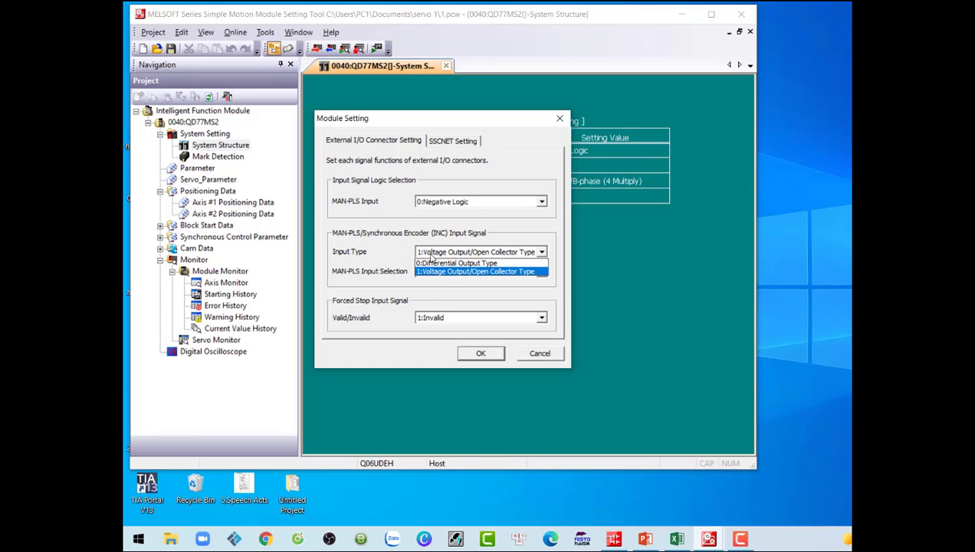
click(435, 273)
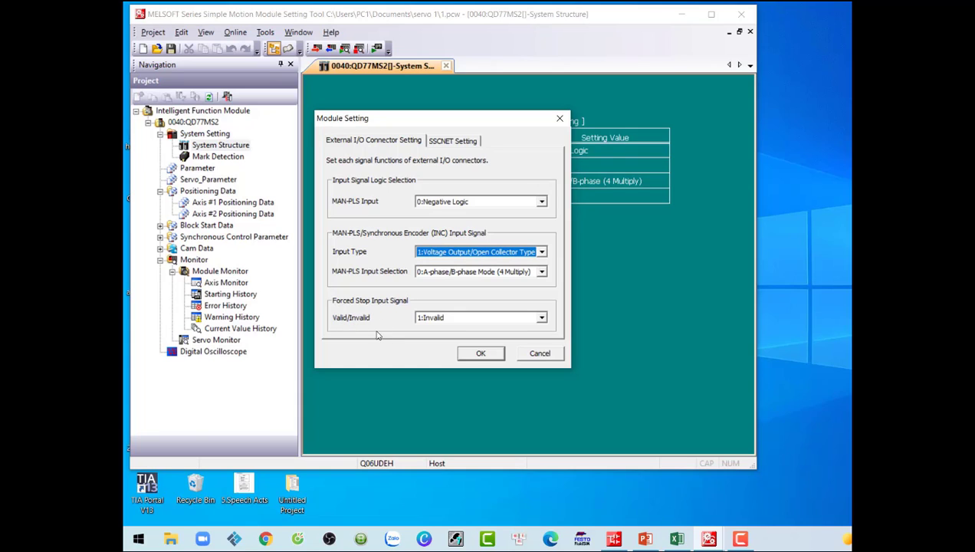
click(440, 319)
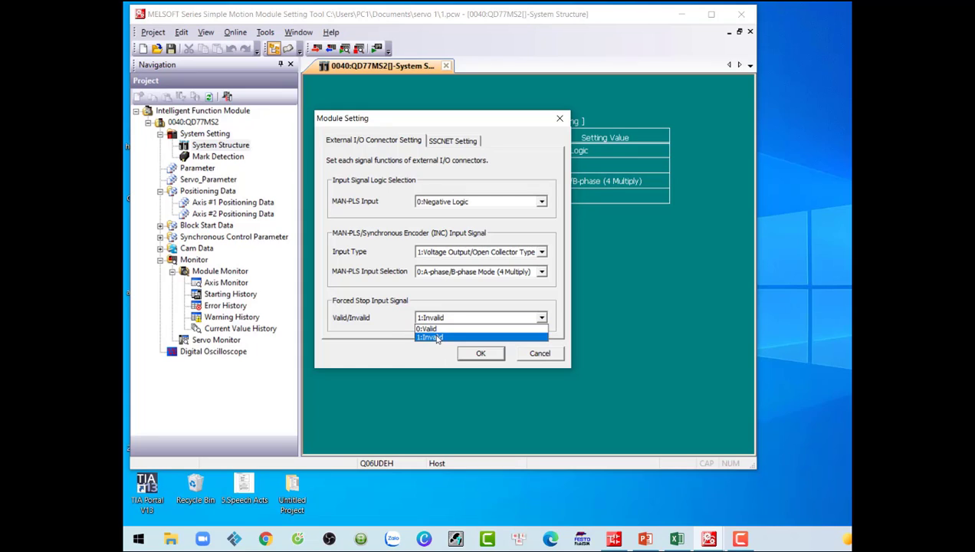
click(388, 334)
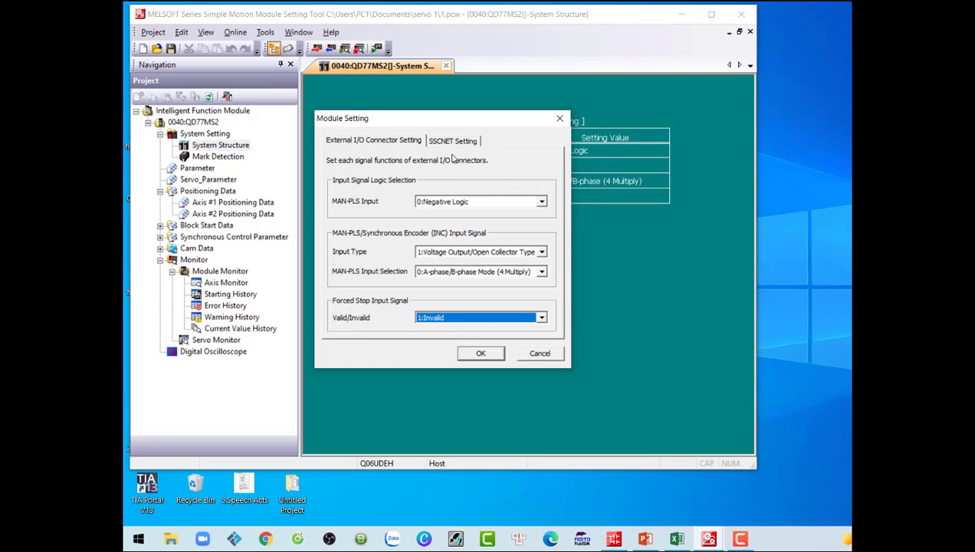
Check that SSCNET III/H is the SSCNET communication type and apply the module settings
click(445, 144)
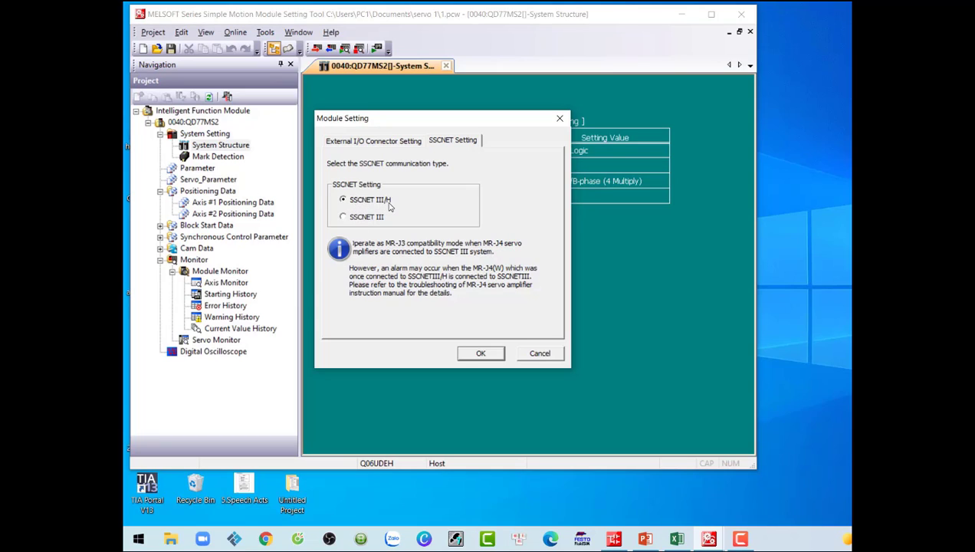
click(481, 354)
click(506, 274)
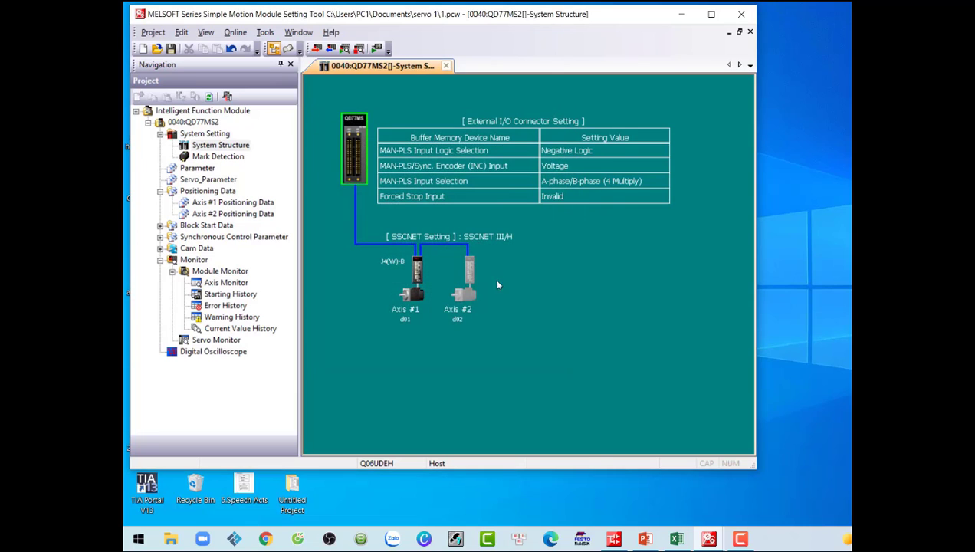
Select MR-J4(W)-B as the Axis #1 servo amplifier series and launch its servo parameter setting in MR Configurator2
double_click(416, 295)
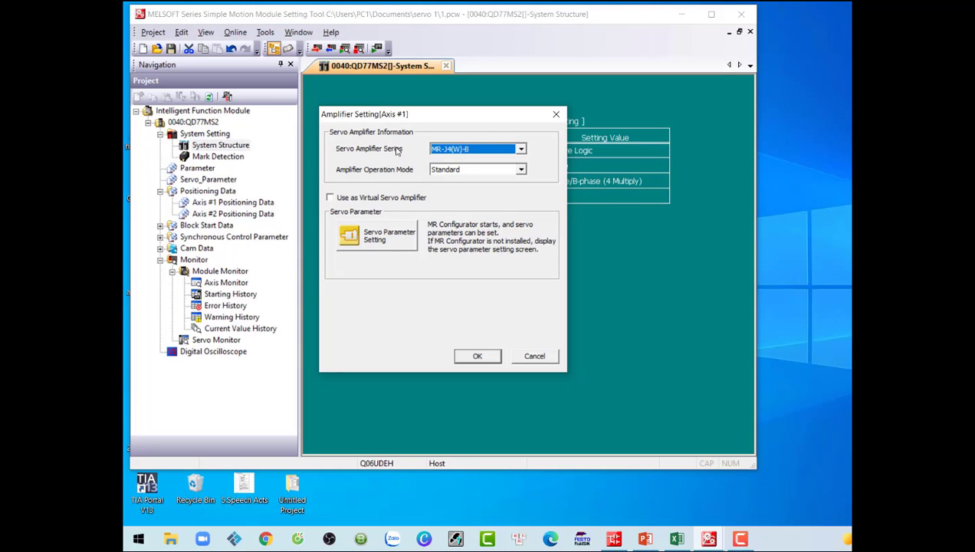
click(448, 151)
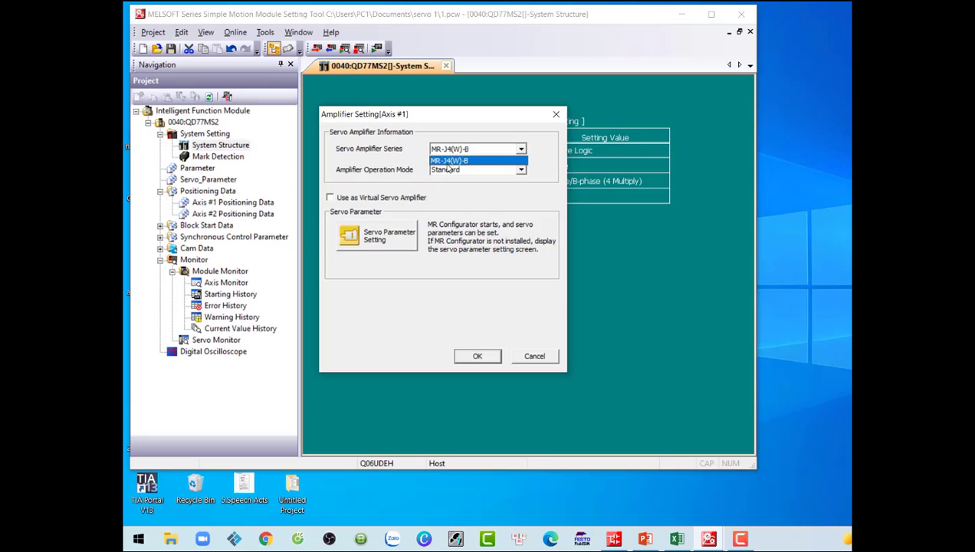
click(465, 161)
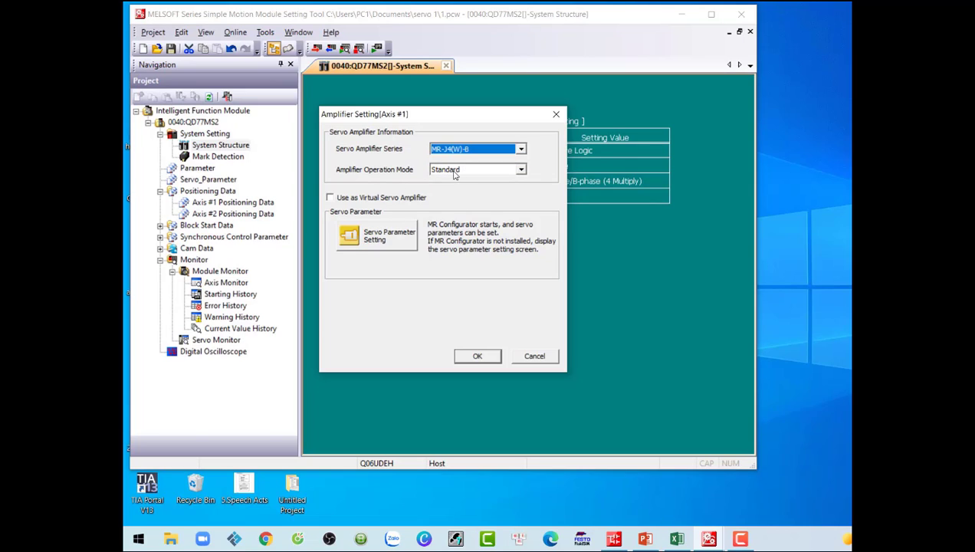
click(385, 242)
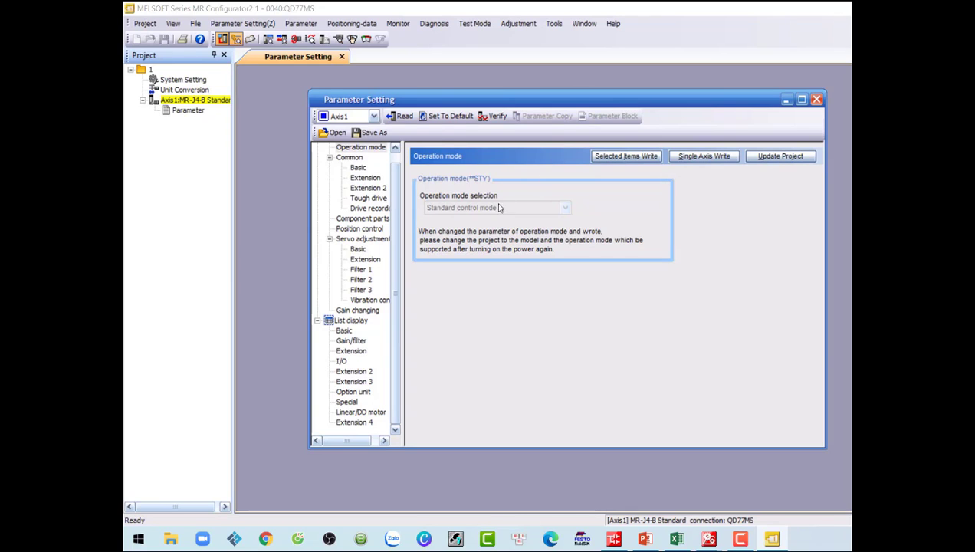
In Axis1's Common - Basic parameters, select CCW rotation during forward pulse input and CW during reverse pulse input
drag(549, 106, 482, 86)
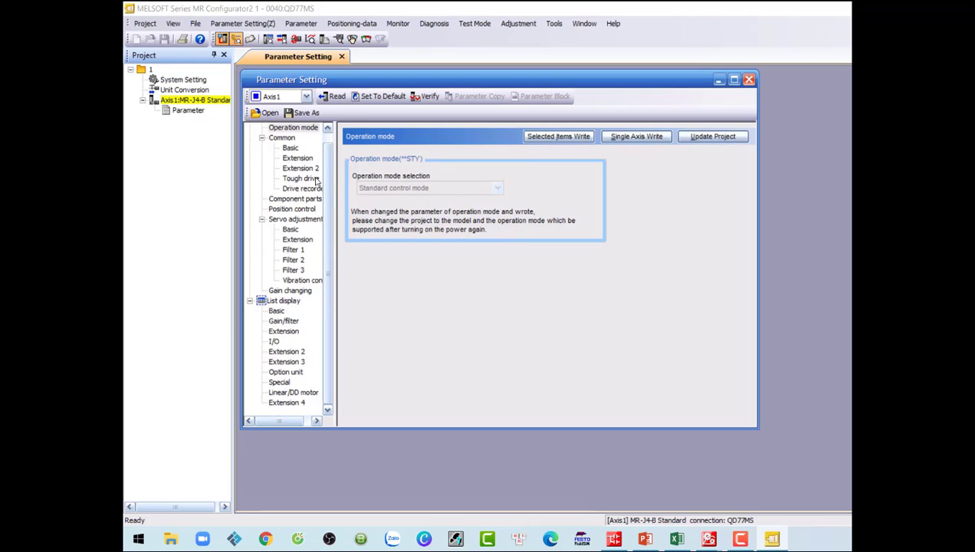
scroll(311, 153, up, 1)
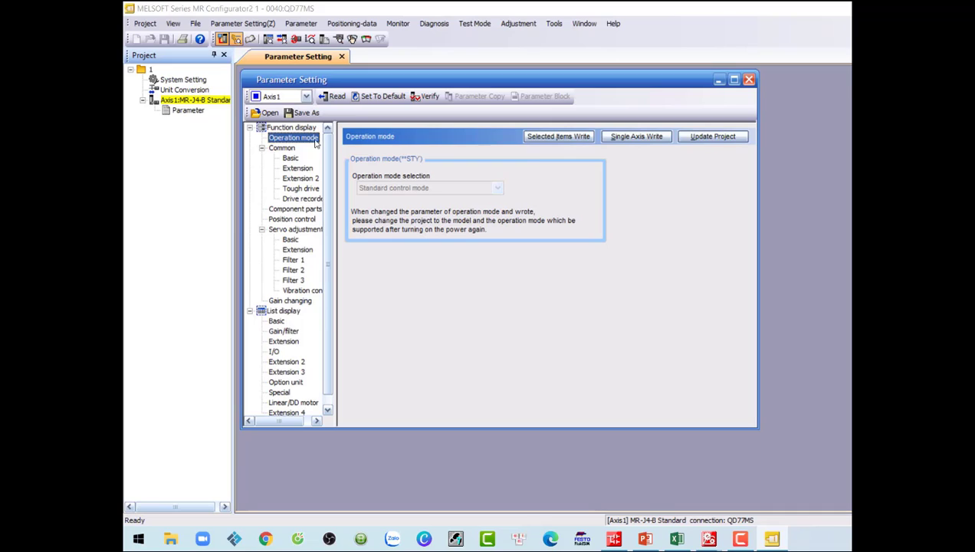
scroll(307, 230, down, 1)
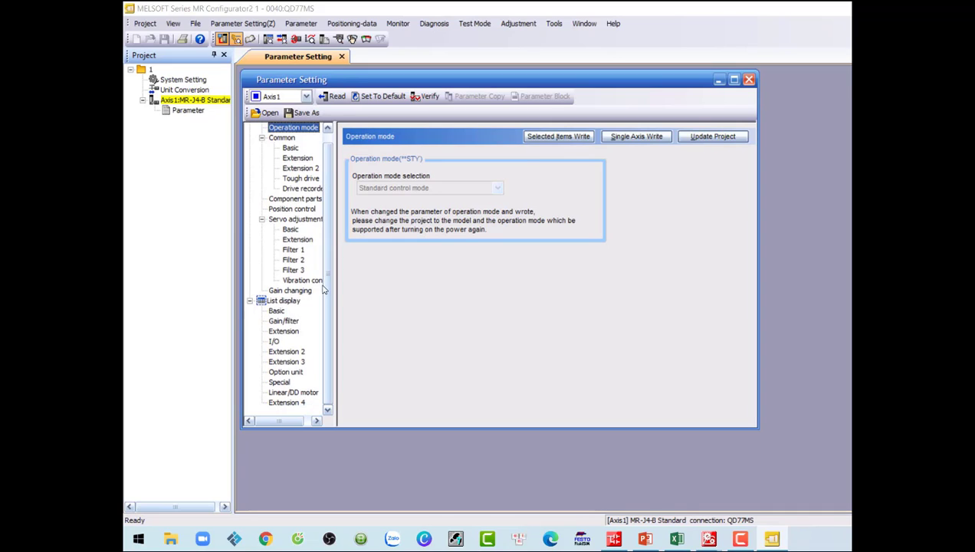
scroll(329, 245, up, 1)
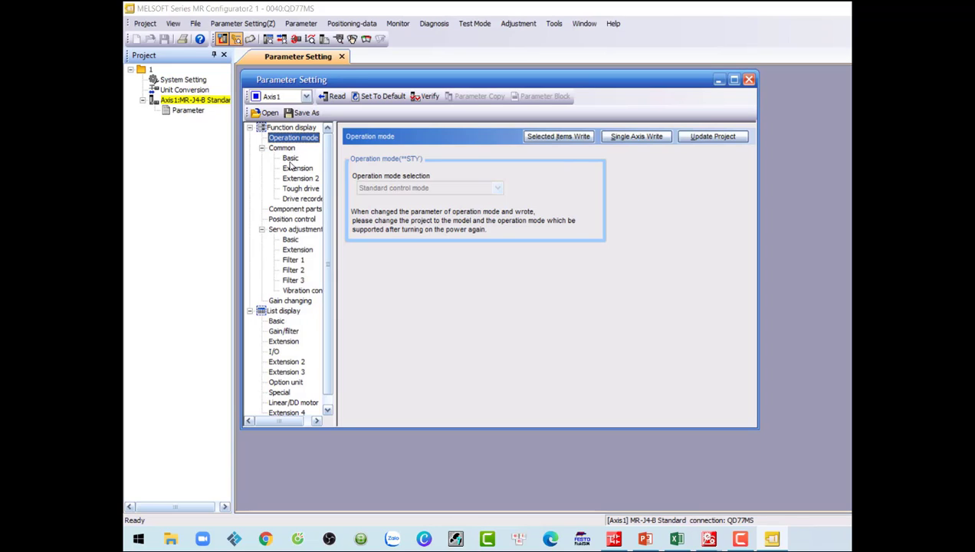
click(291, 159)
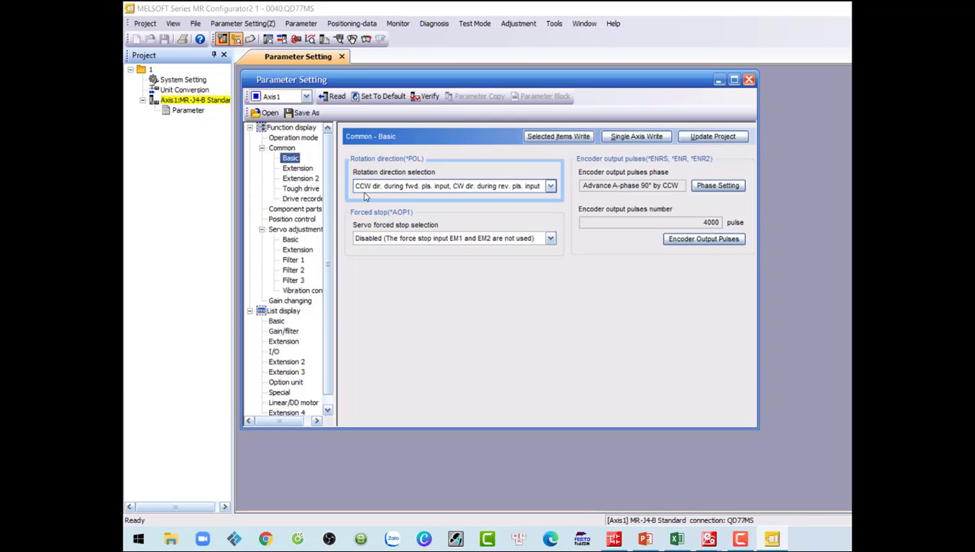
click(376, 190)
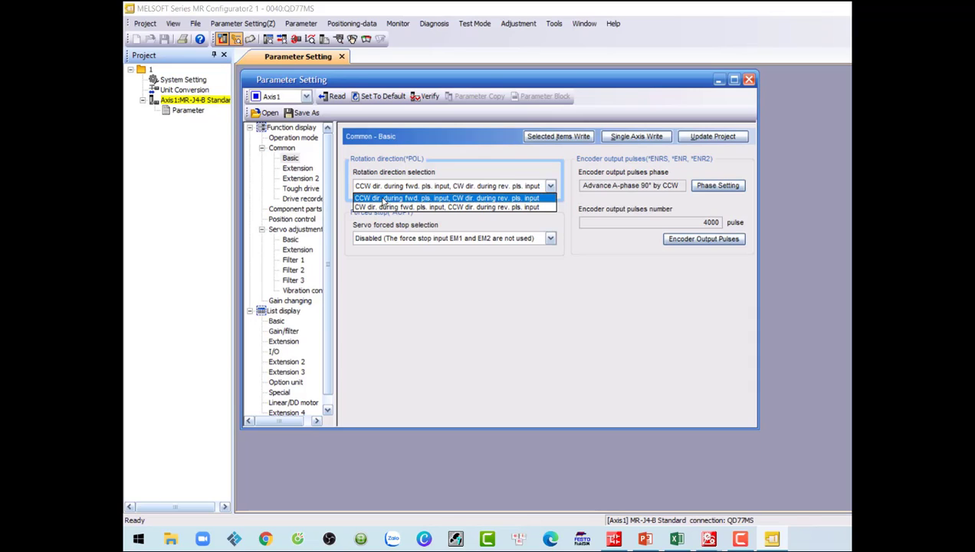
click(383, 199)
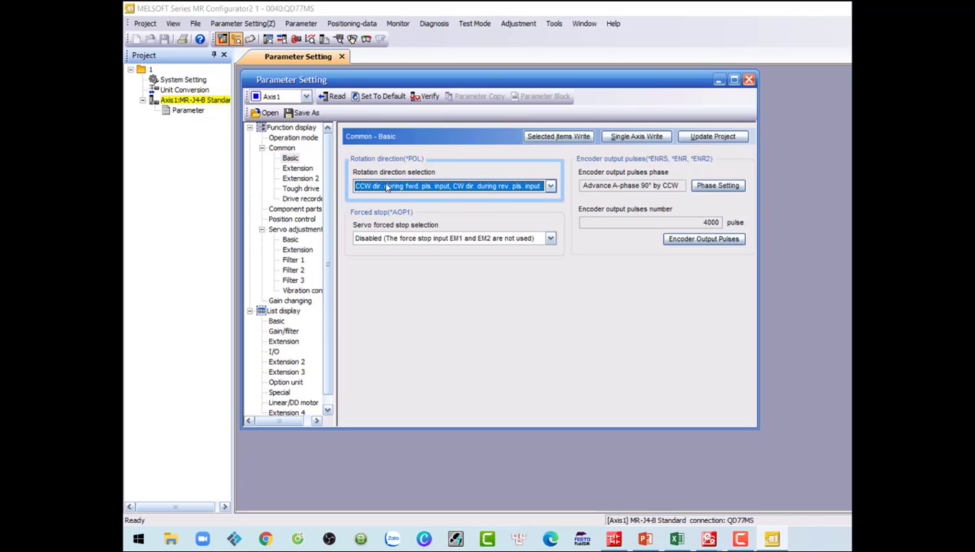
Try CW rotation during forward pulse input, and restore the CCW-during-forward option for the rotation direction
click(387, 186)
click(379, 207)
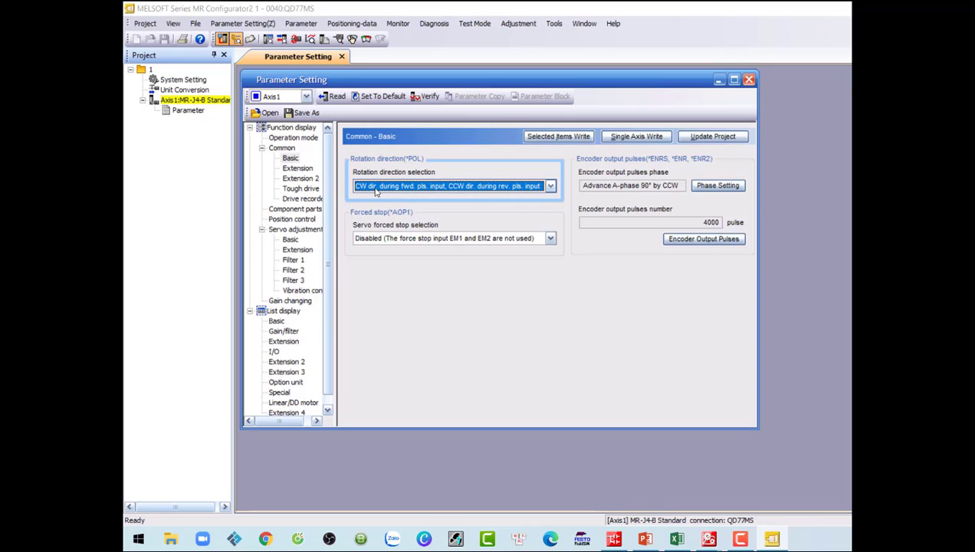
click(375, 188)
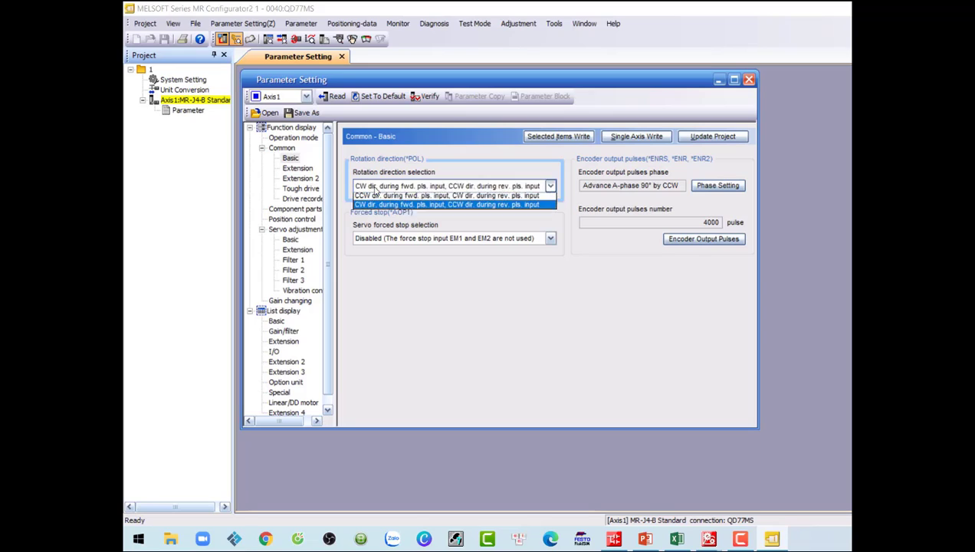
click(377, 199)
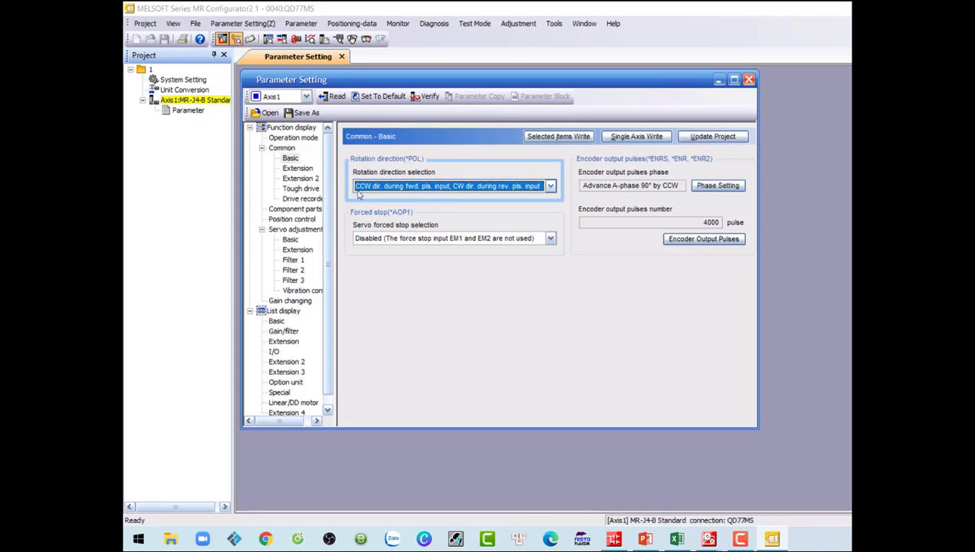
Set the servo forced stop selection to Disabled and check the encoder output pulse phase setting without changing it
click(396, 239)
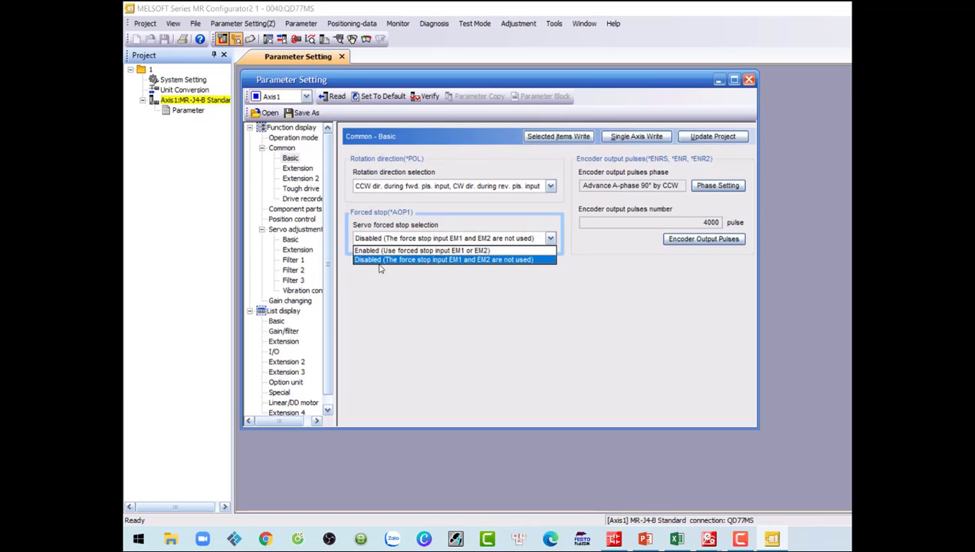
click(392, 260)
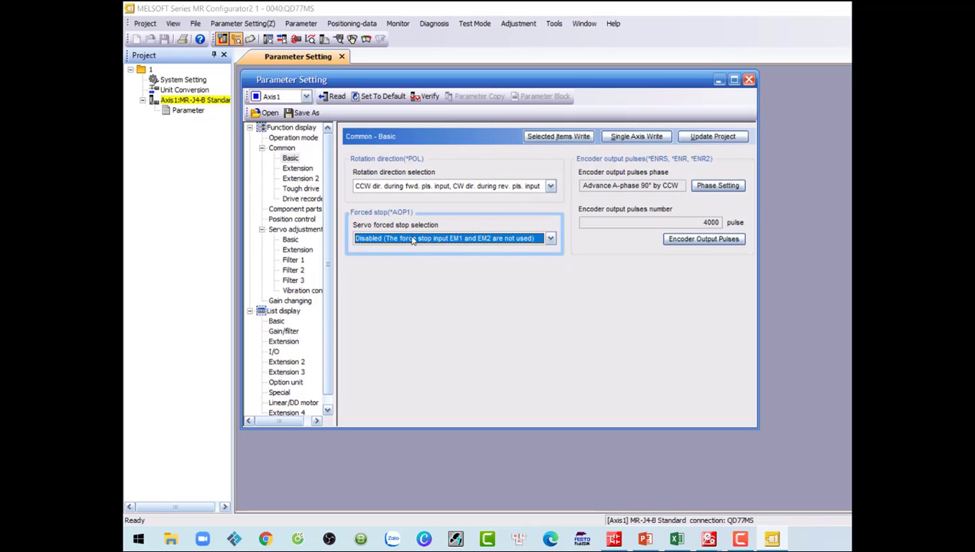
click(718, 185)
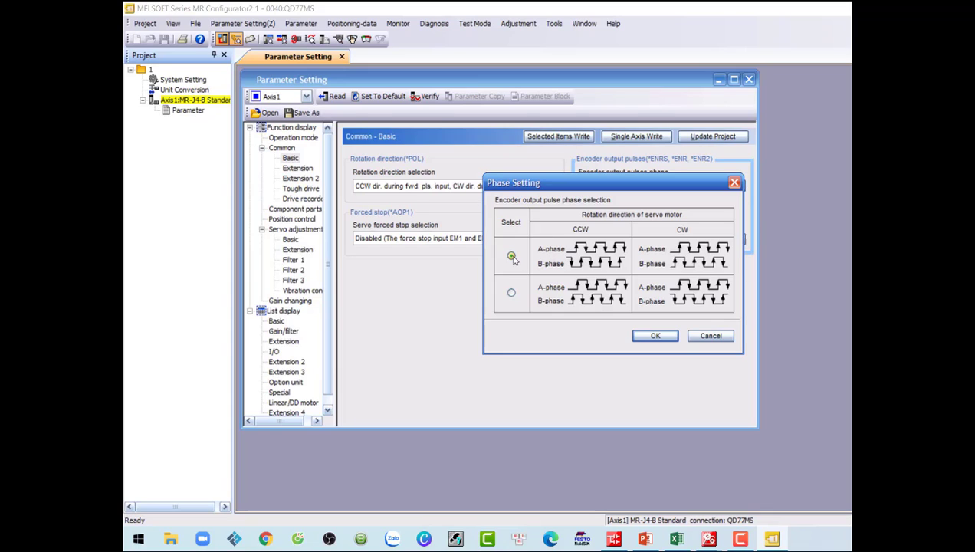
click(732, 182)
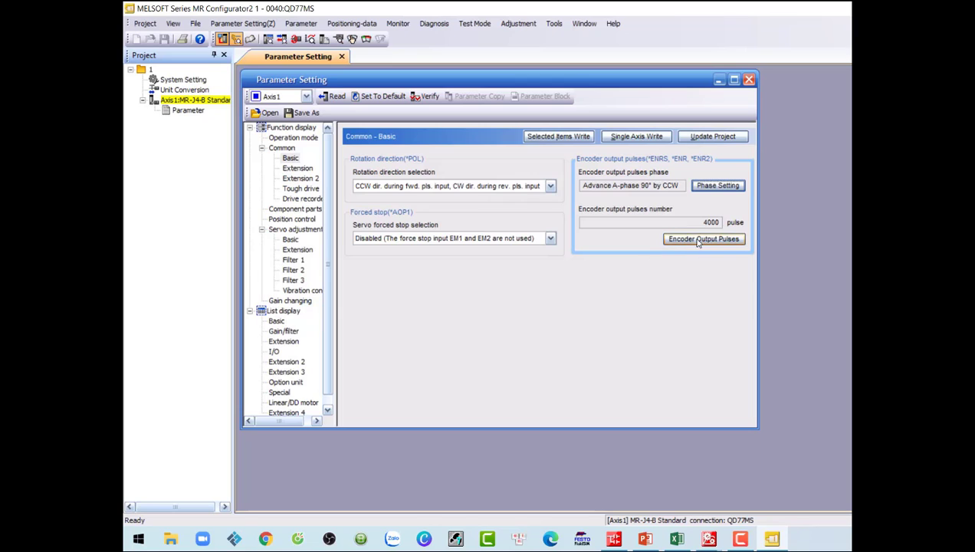
Review the Common parameter pages Extension, Extension 2, Tough drive and Drive recorder for Axis1
click(300, 169)
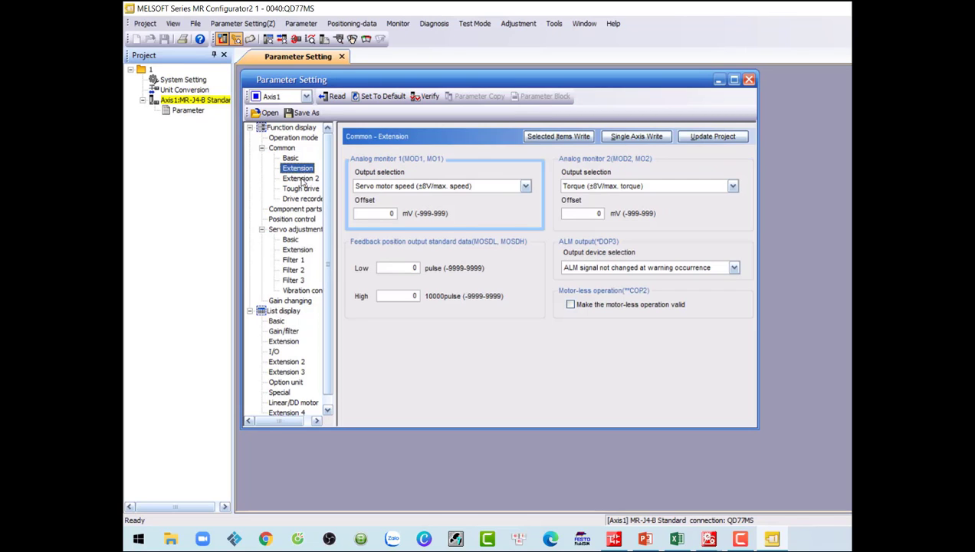
click(300, 179)
click(300, 189)
click(302, 200)
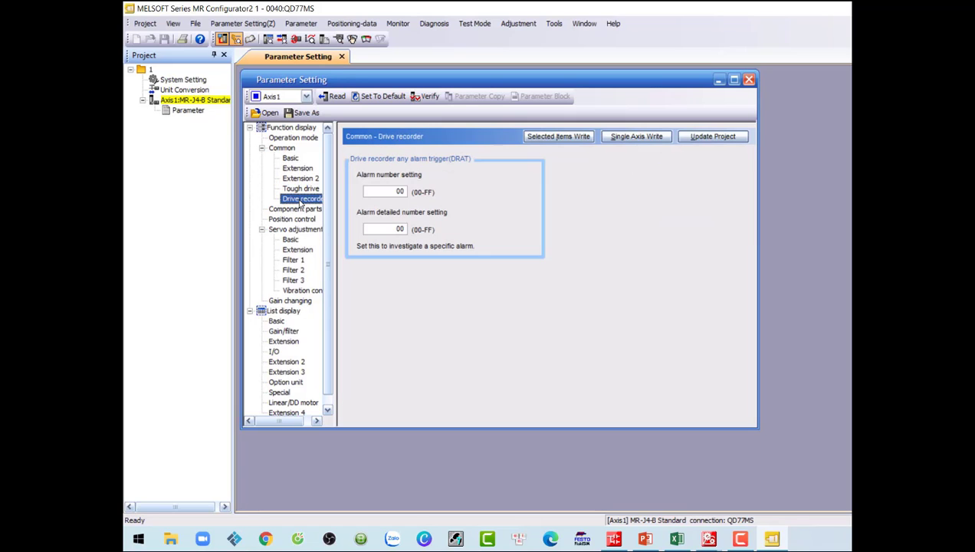
In Axis1's Component parts, choose "Regen. option is not used" and set absolute position detection to Disabled (Used in incremental system)
click(299, 209)
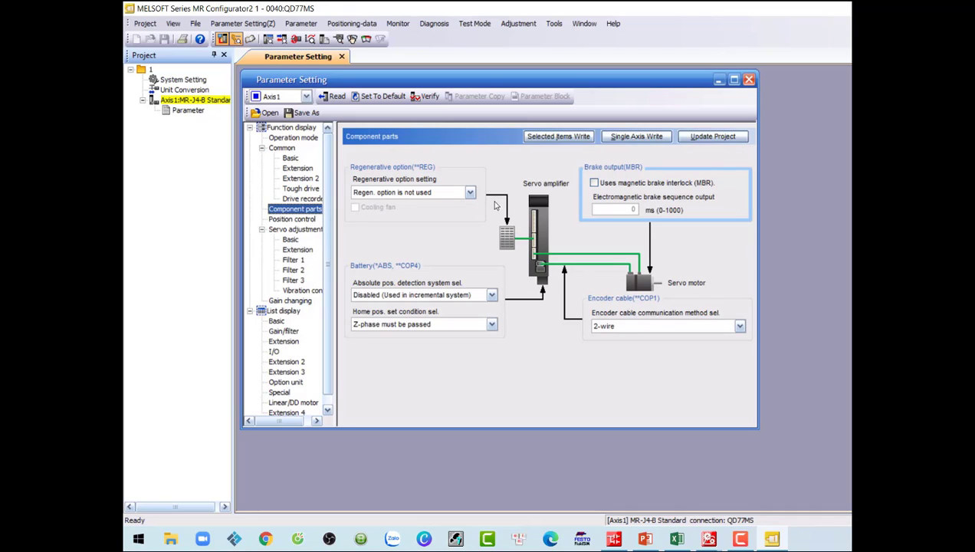
click(437, 193)
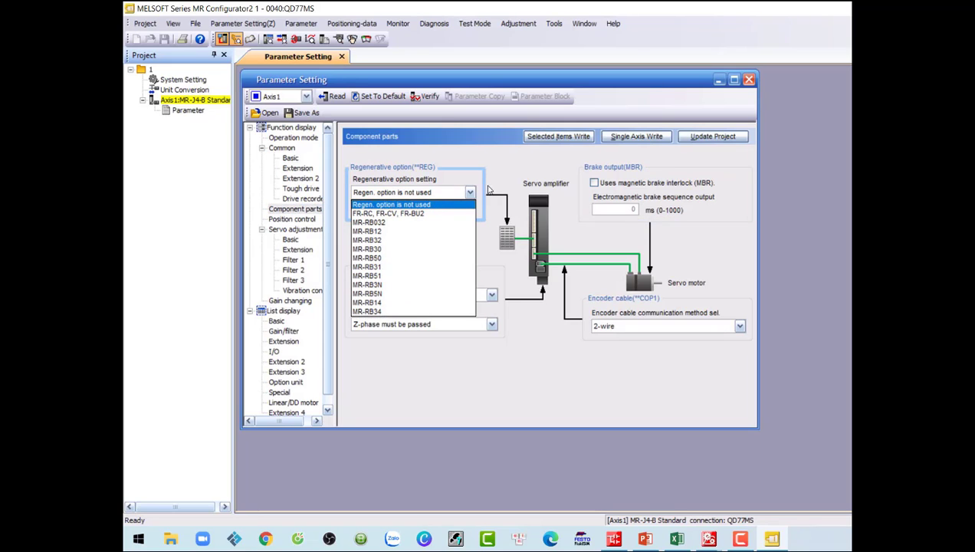
click(442, 205)
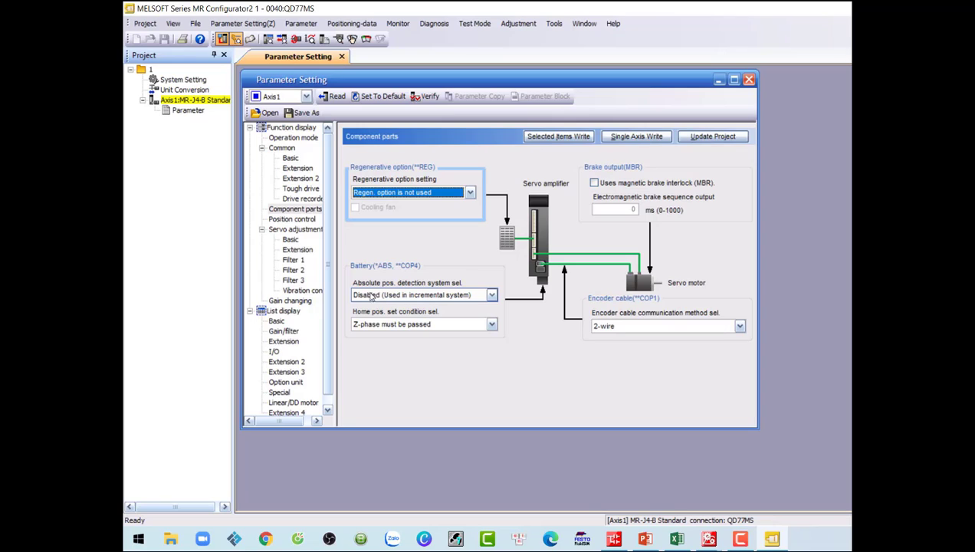
click(426, 295)
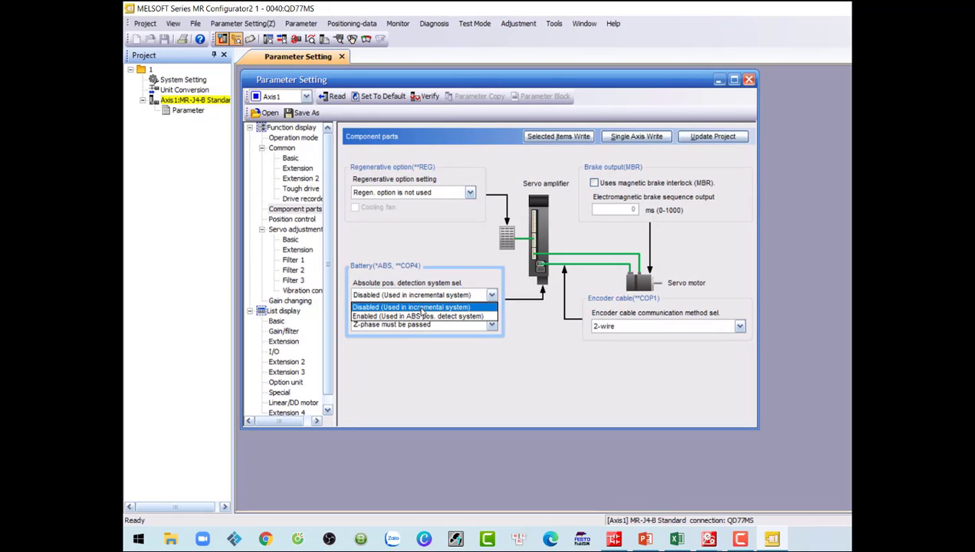
click(421, 308)
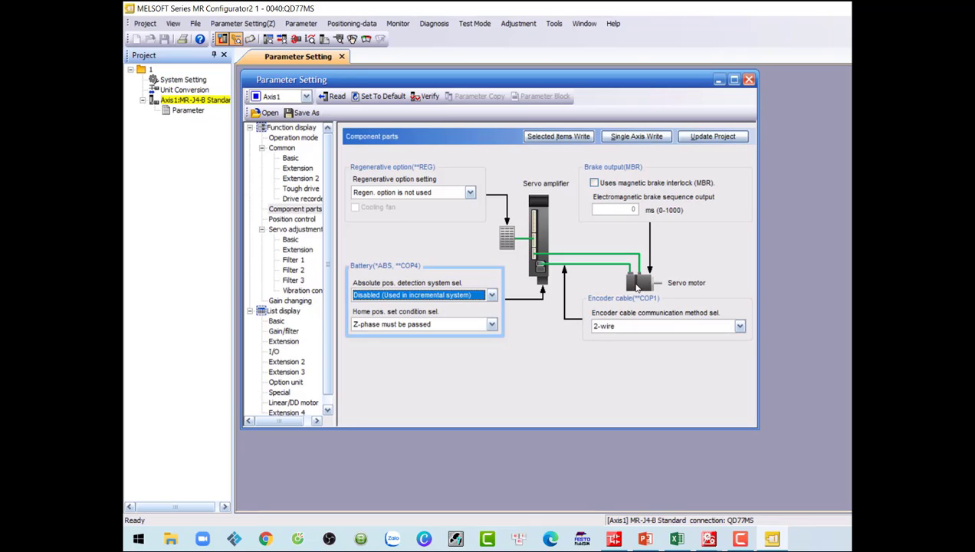
Select 2-wire as the encoder cable communication method for Axis1
click(639, 327)
click(643, 339)
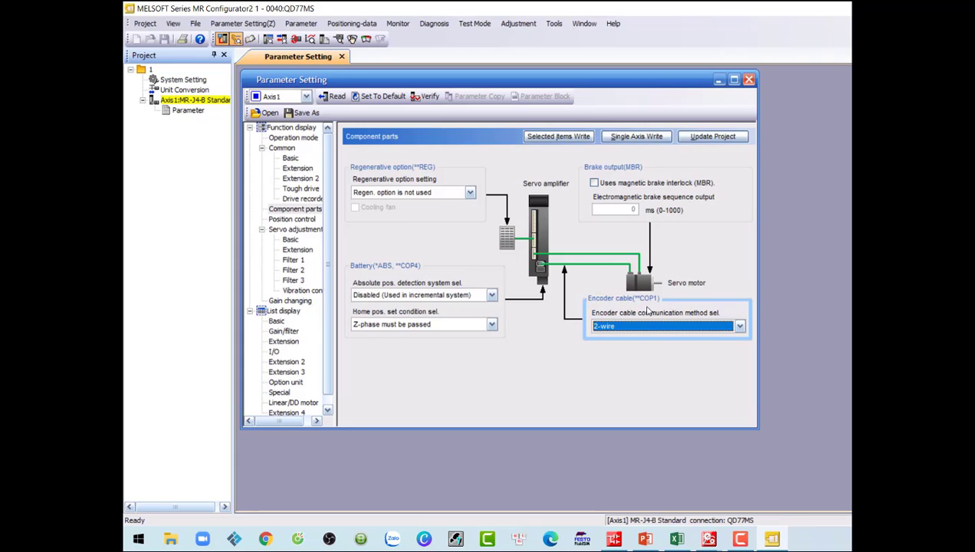
click(619, 328)
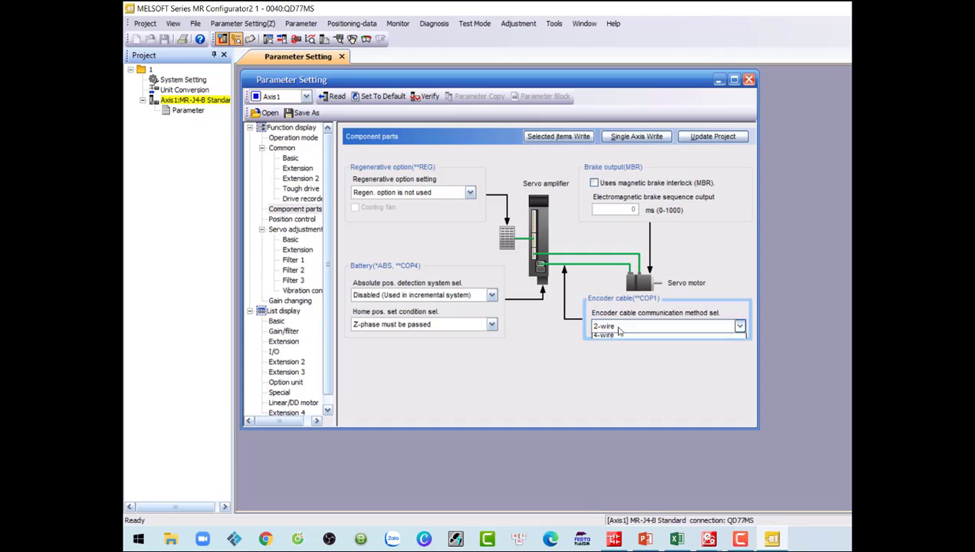
click(614, 328)
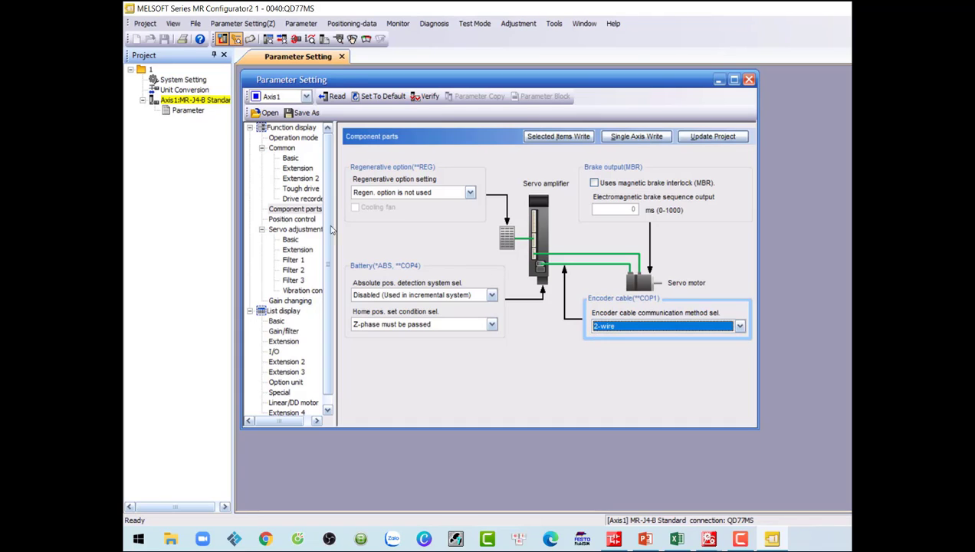
Review Axis1's Position control and Servo adjustment - Basic parameters, and bring the Tuning window fully into view
click(295, 219)
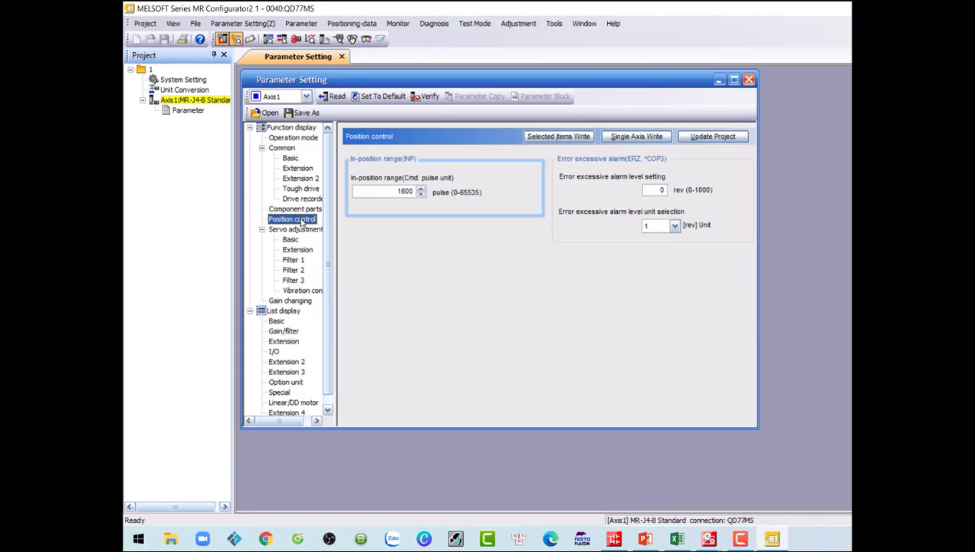
click(294, 240)
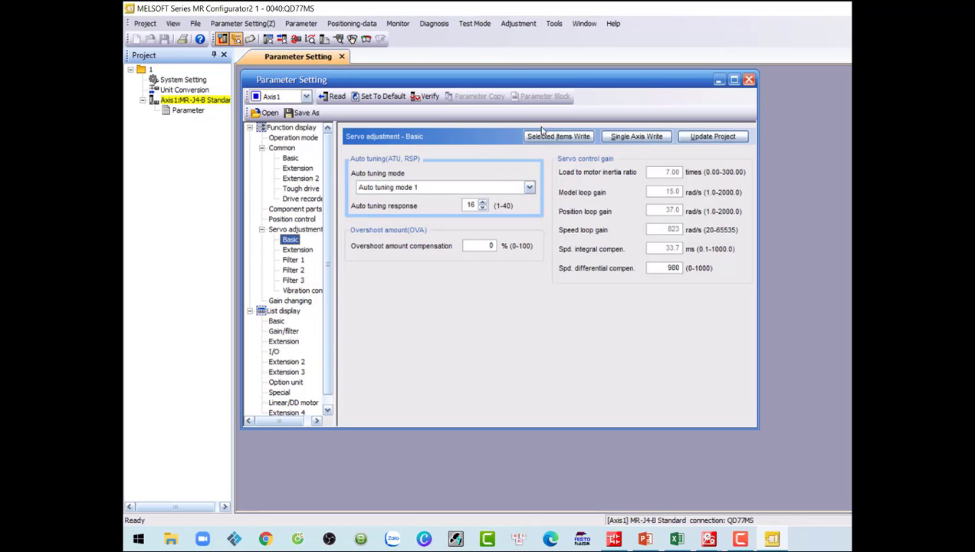
click(527, 26)
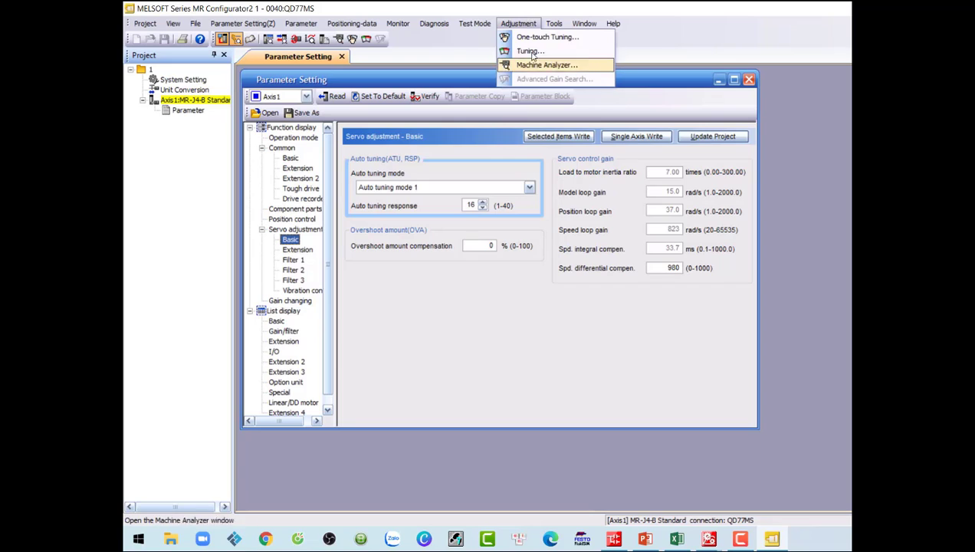
click(532, 52)
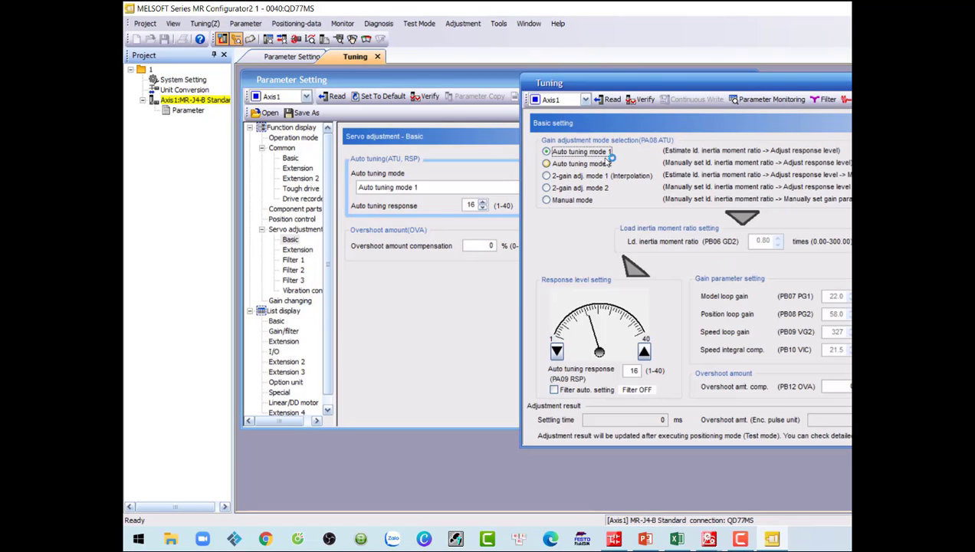
drag(796, 90, 553, 88)
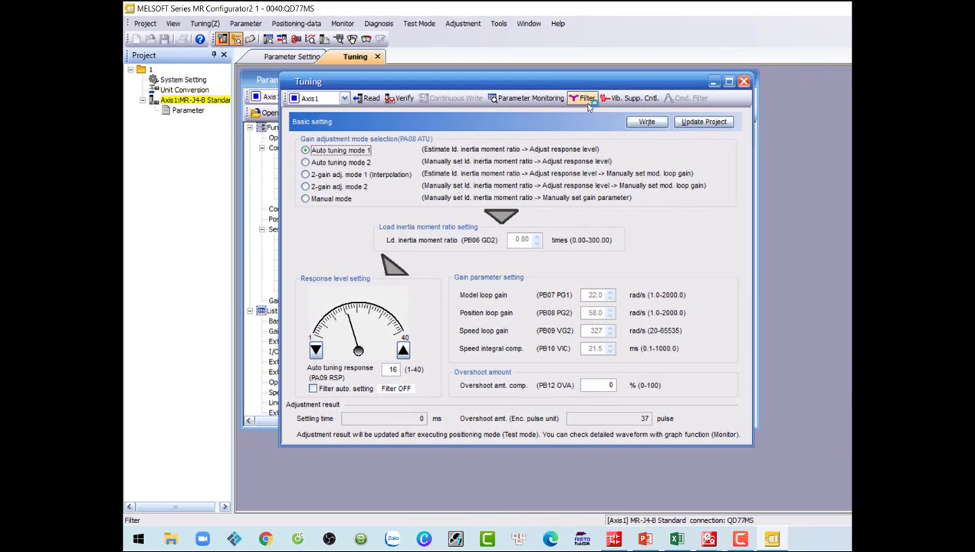
Examine the Filter Setting dialog and its adaptive tuning option without starting it, and close the Tuning window
click(585, 99)
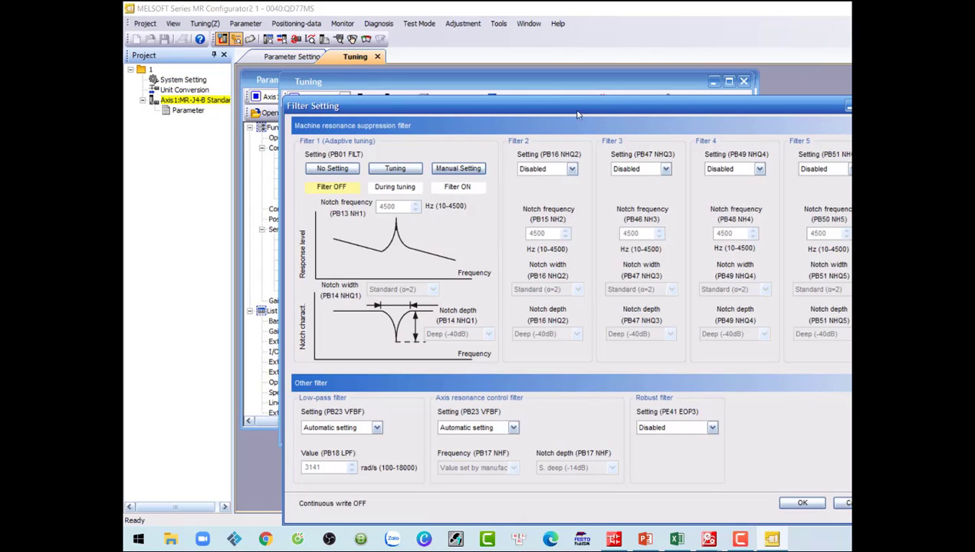
click(393, 170)
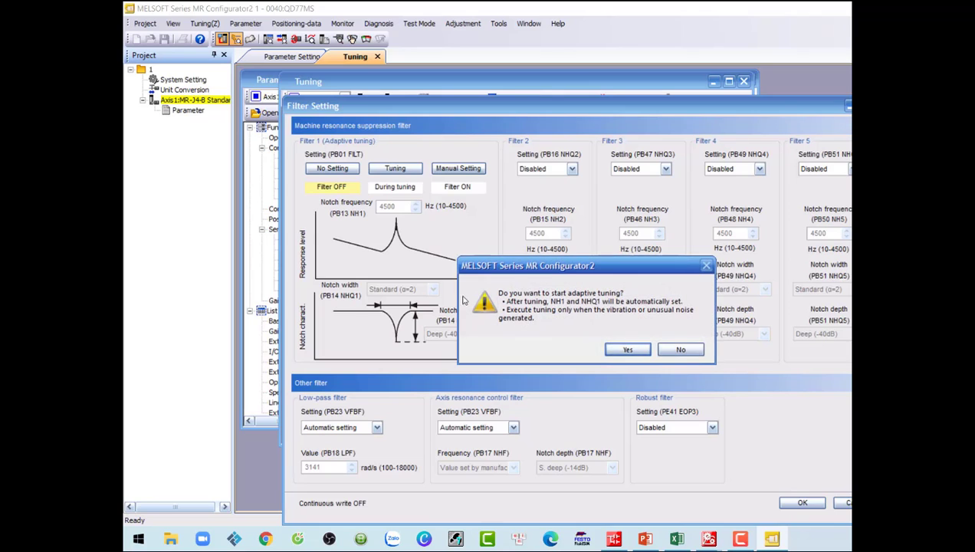
click(688, 351)
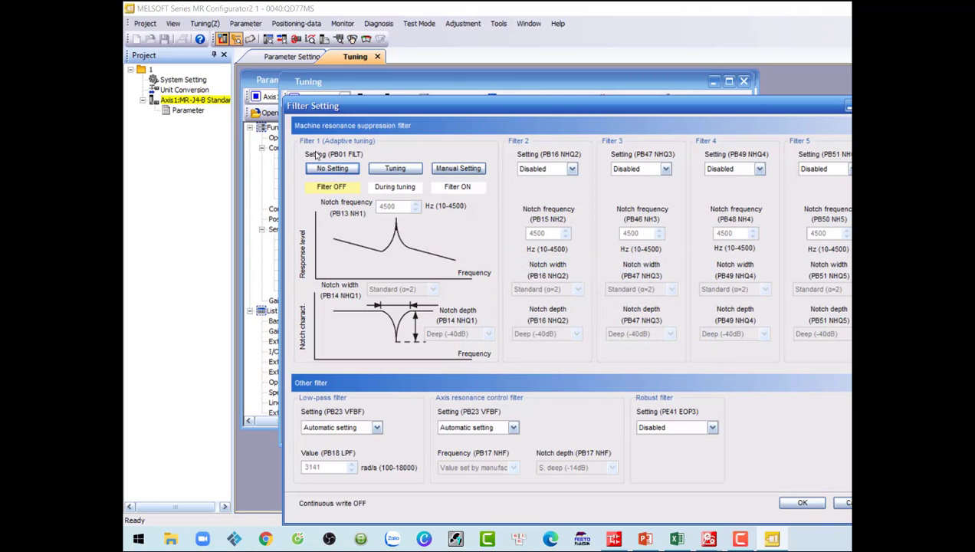
key(Escape)
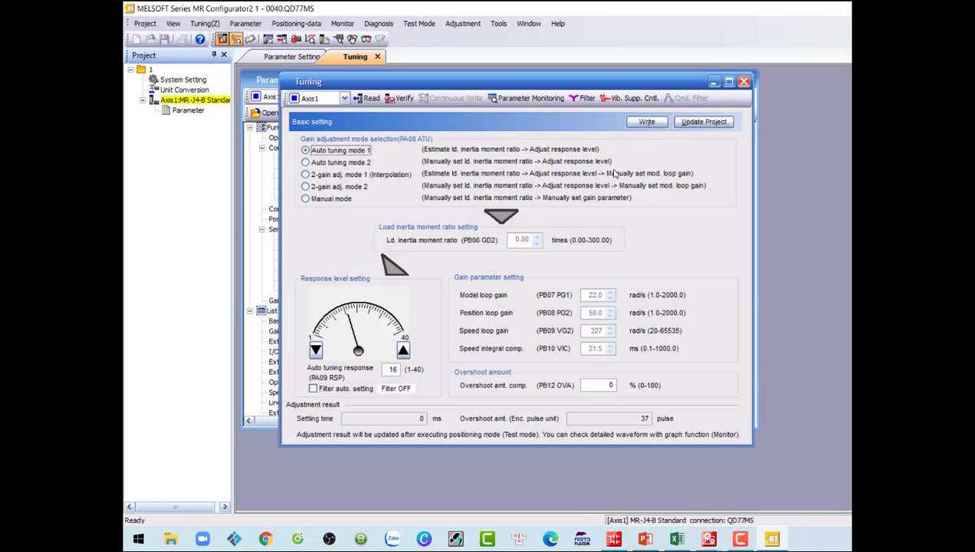
click(743, 81)
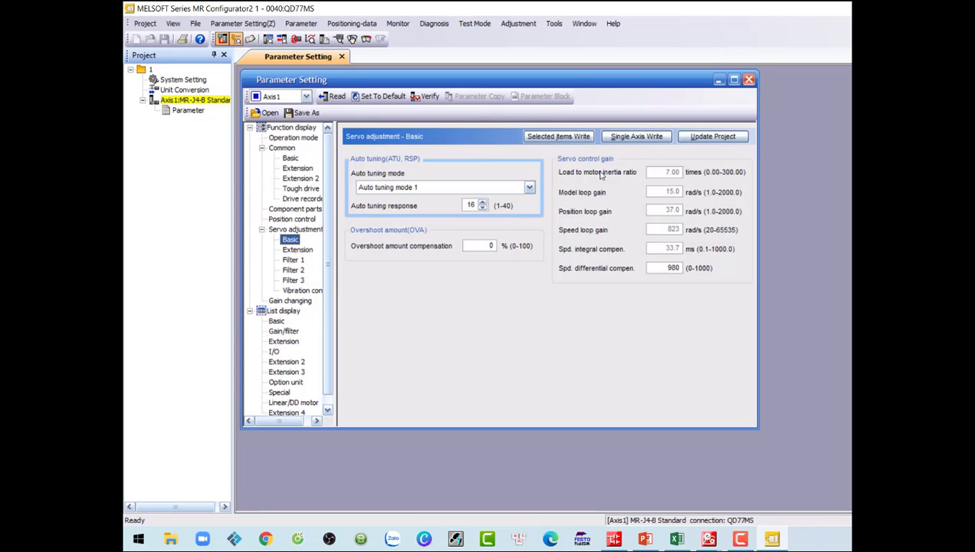
Write Axis1's parameters to the servo amplifier, and close MR Configurator2 to return to the Simple Motion Module Setting Tool
click(633, 139)
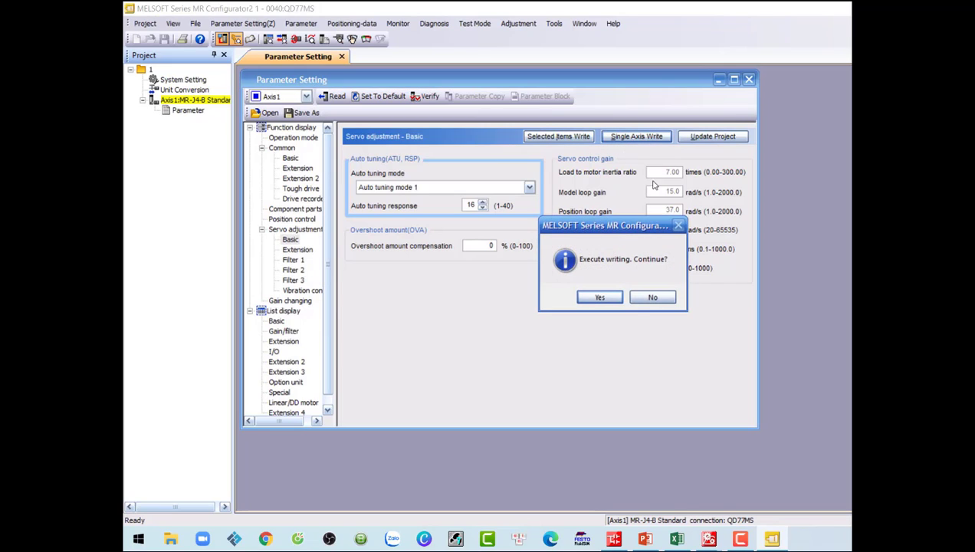
click(602, 298)
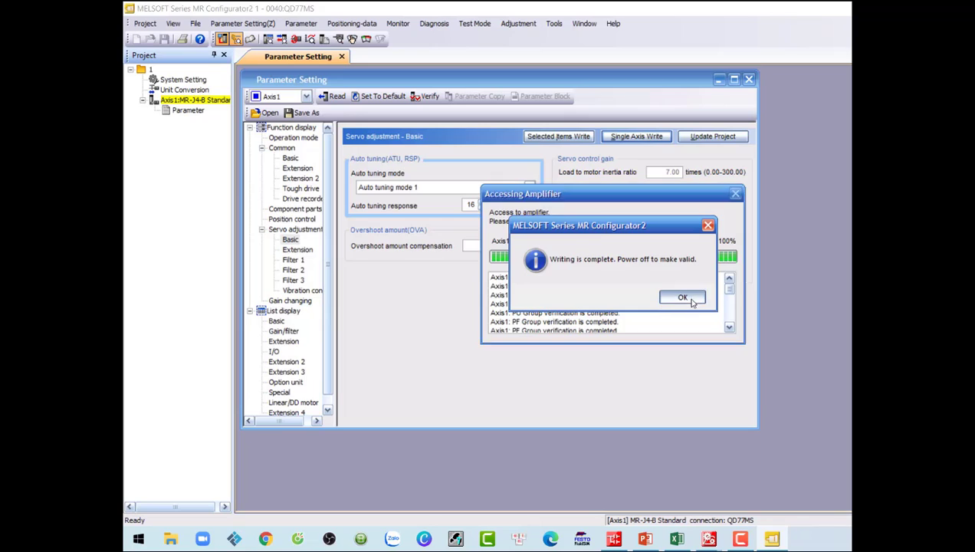
click(682, 297)
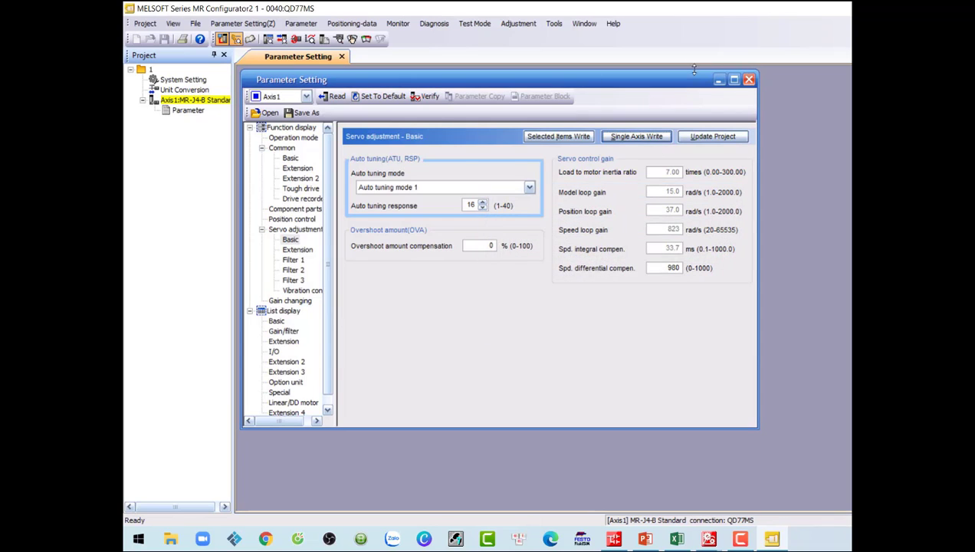
click(748, 79)
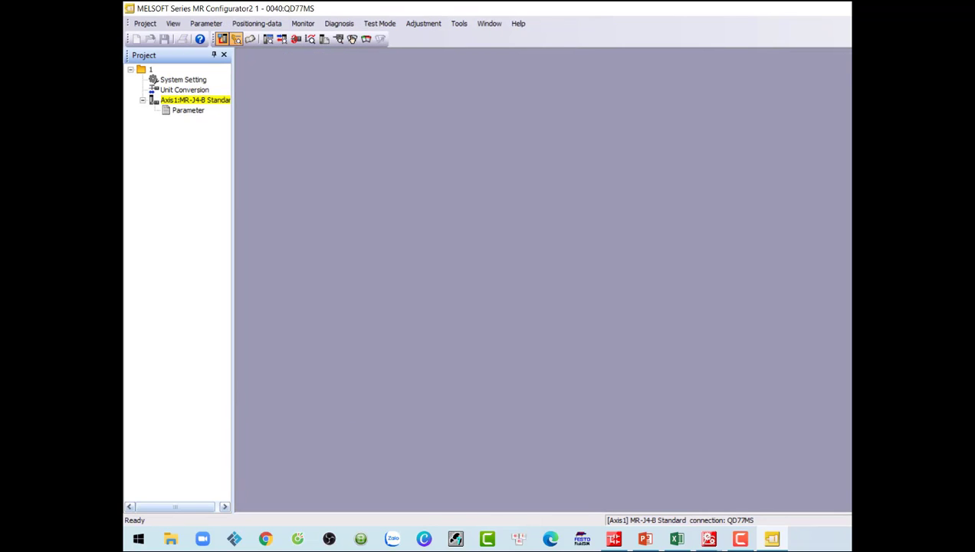
key(alt+F4)
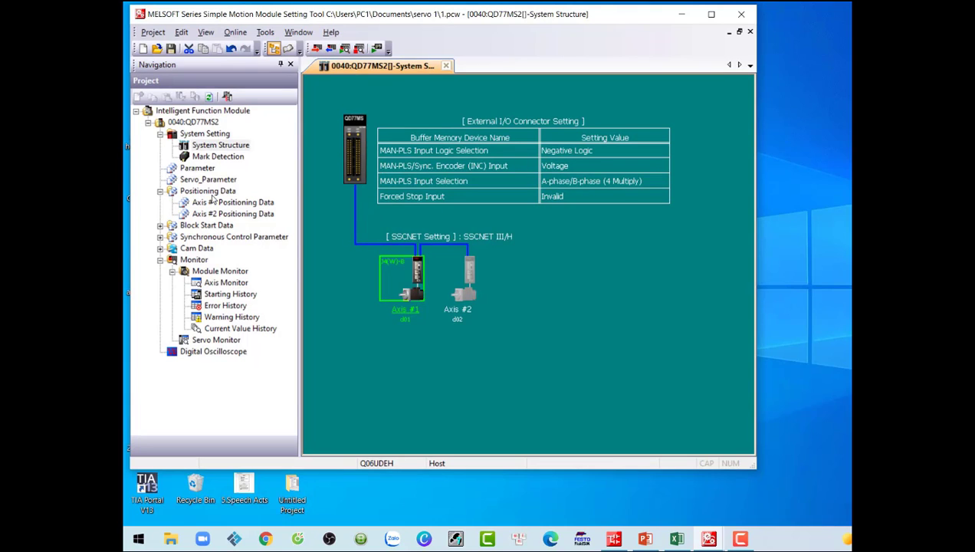
Open the QD77MS2 module's Parameter table and widen the Axis #1 column
double_click(204, 170)
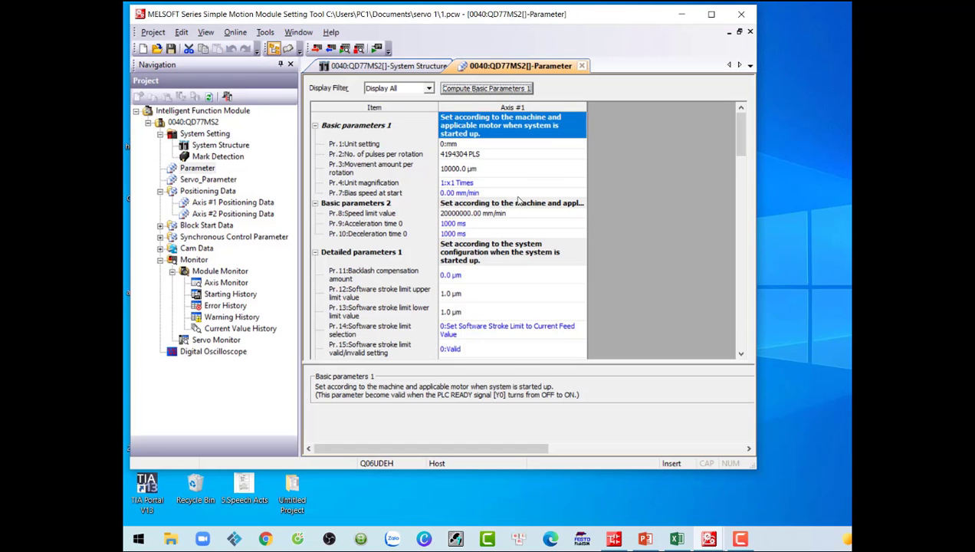
mouse_move(740, 145)
mouse_down()
mouse_move(740, 306)
mouse_move(736, 128)
mouse_up()
click(812, 34)
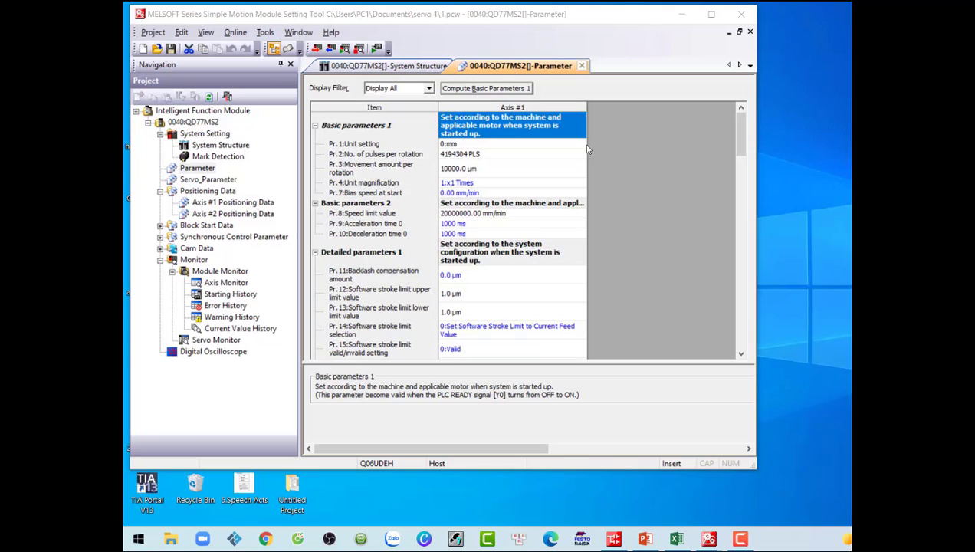
drag(584, 106, 688, 106)
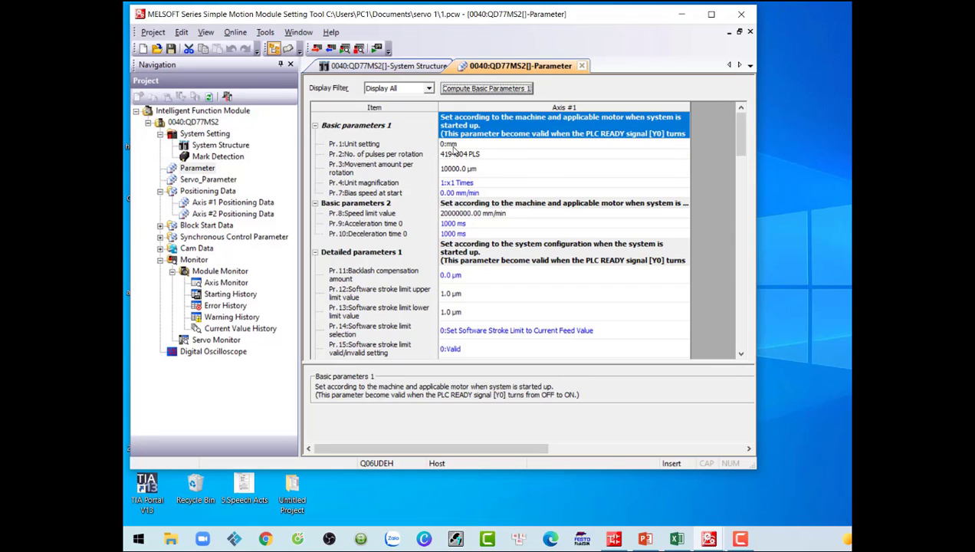
Open Compute Basic Parameters 1 for Axis #1 and preview the Ball Screw Vertical, Roll Feed, Cart, Linear Servo and Conveyor machine components
click(502, 145)
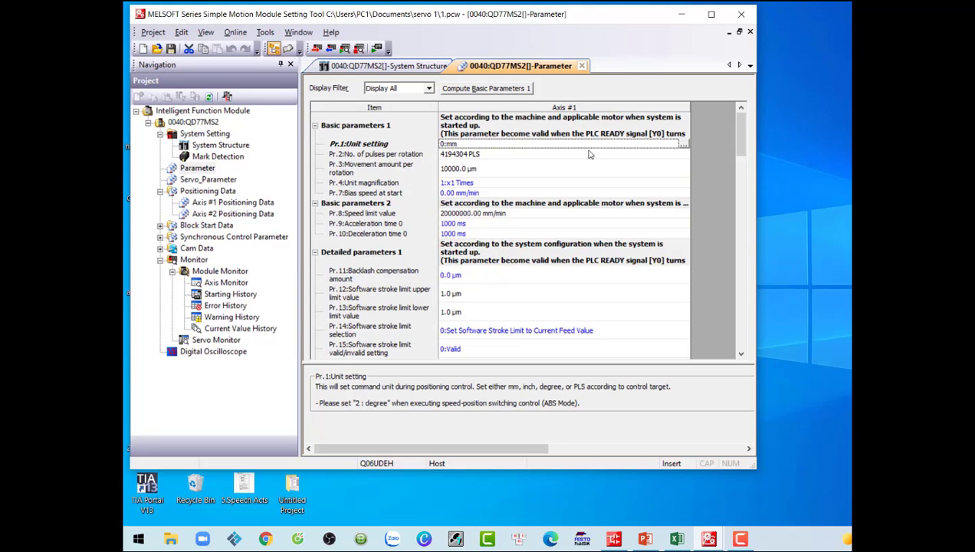
click(683, 145)
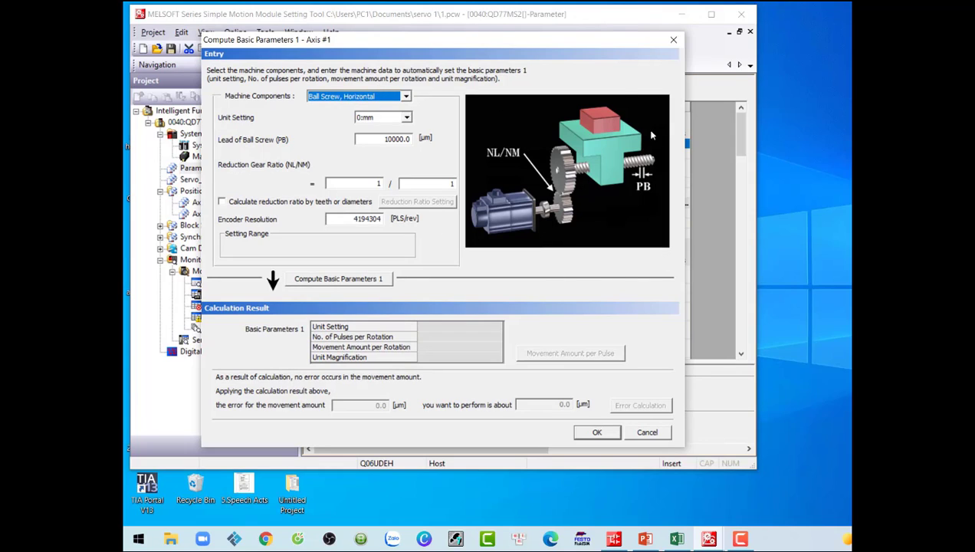
click(403, 97)
click(376, 117)
click(386, 97)
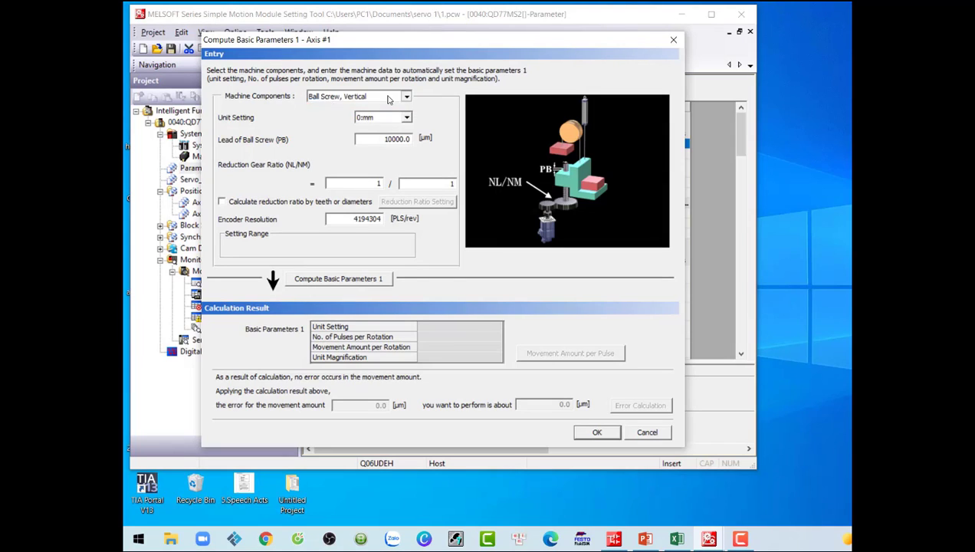
click(368, 126)
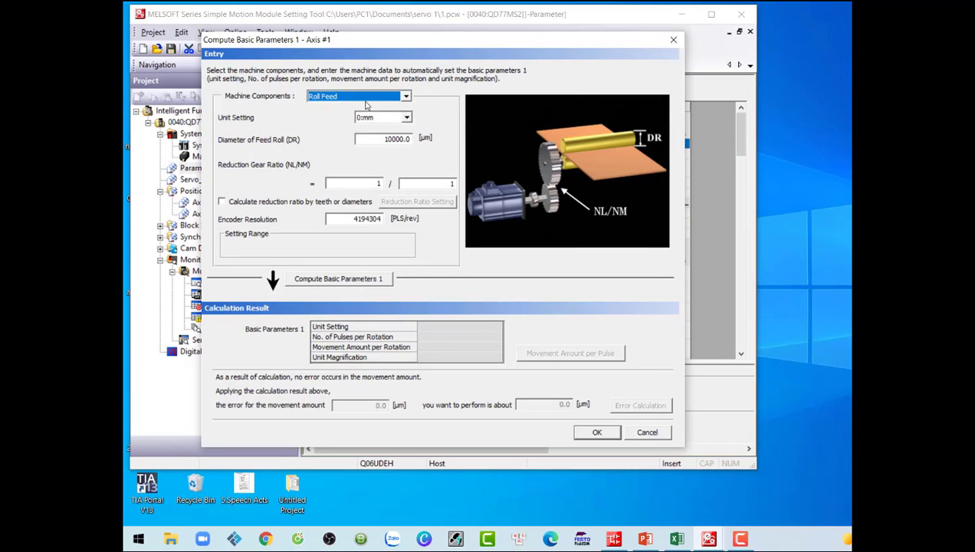
click(366, 98)
click(362, 127)
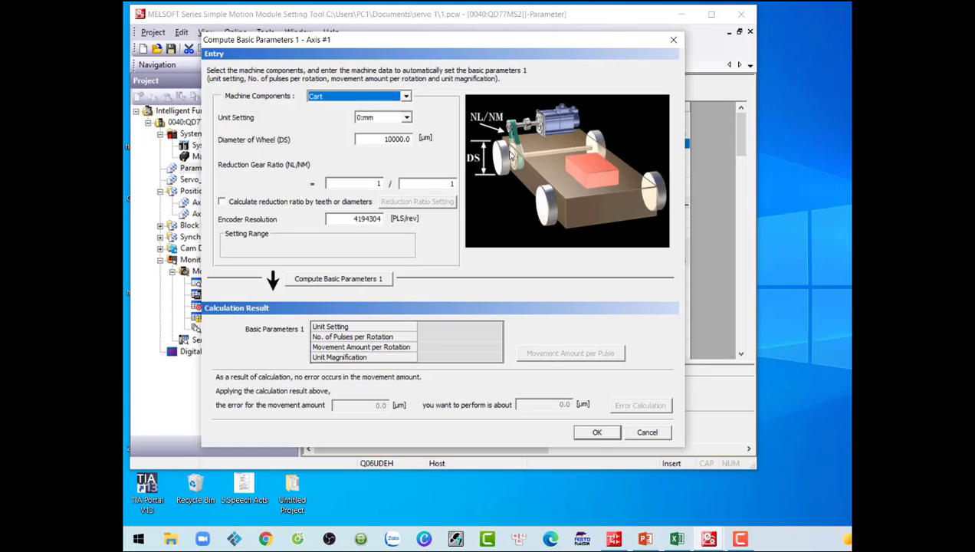
click(405, 96)
click(383, 149)
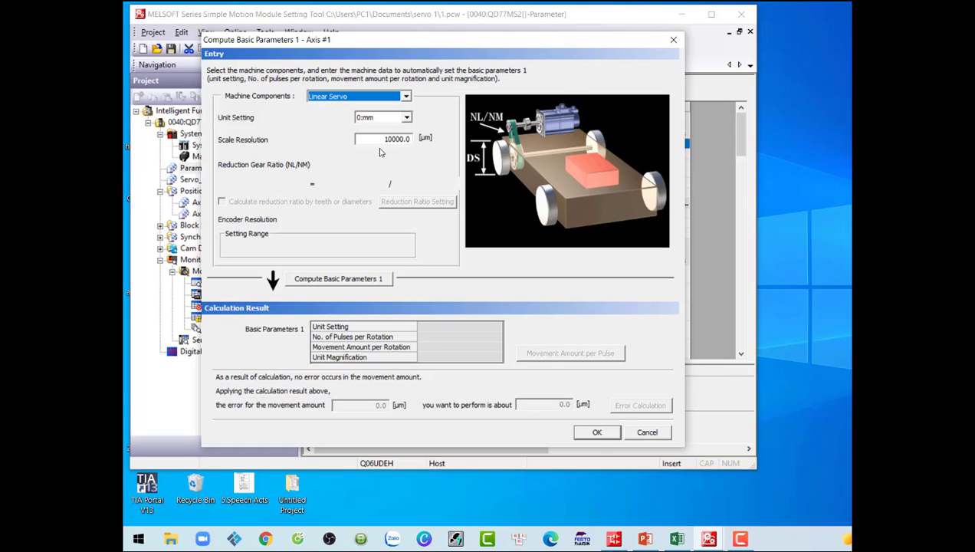
click(407, 96)
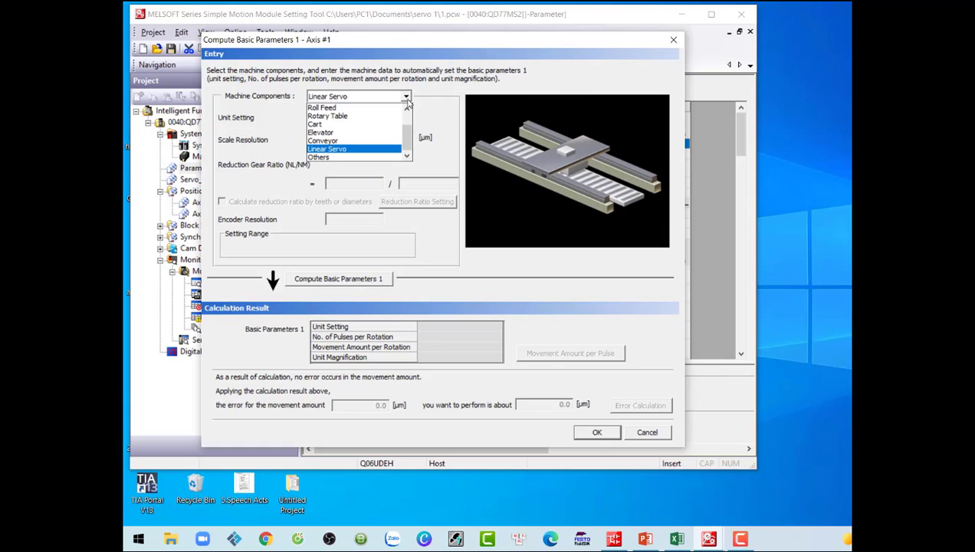
click(345, 141)
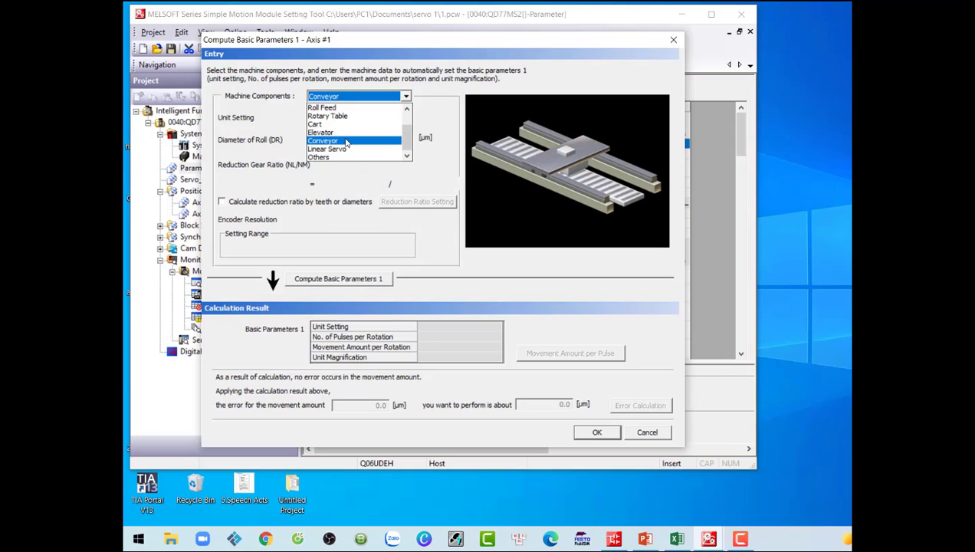
Set Axis #1's machine component to Ball Screw, Horizontal and its unit setting to 0:mm
click(407, 97)
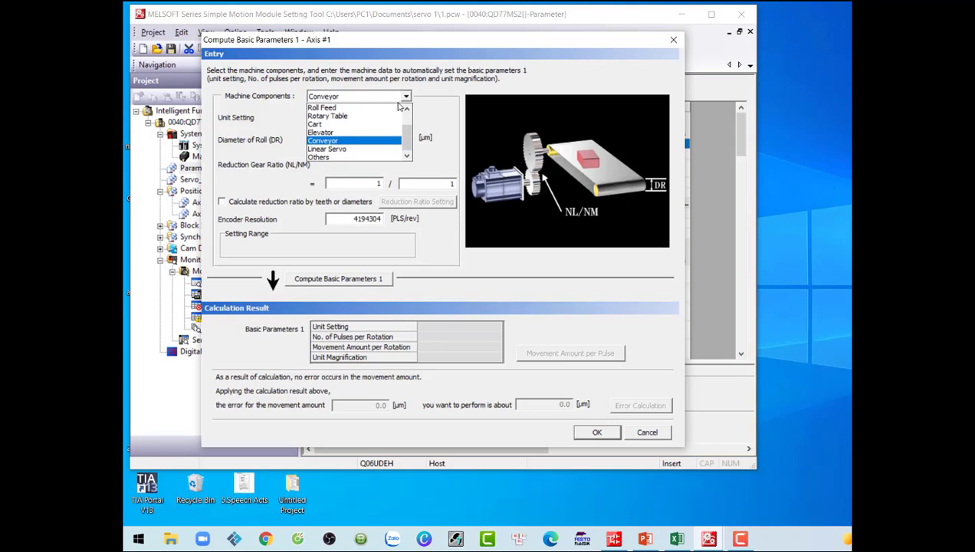
drag(410, 138, 406, 115)
click(390, 109)
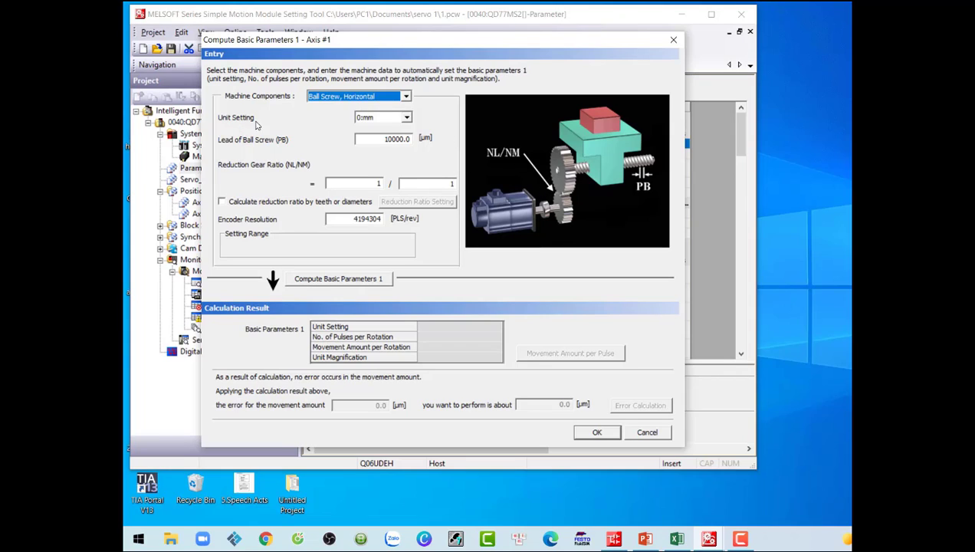
click(389, 119)
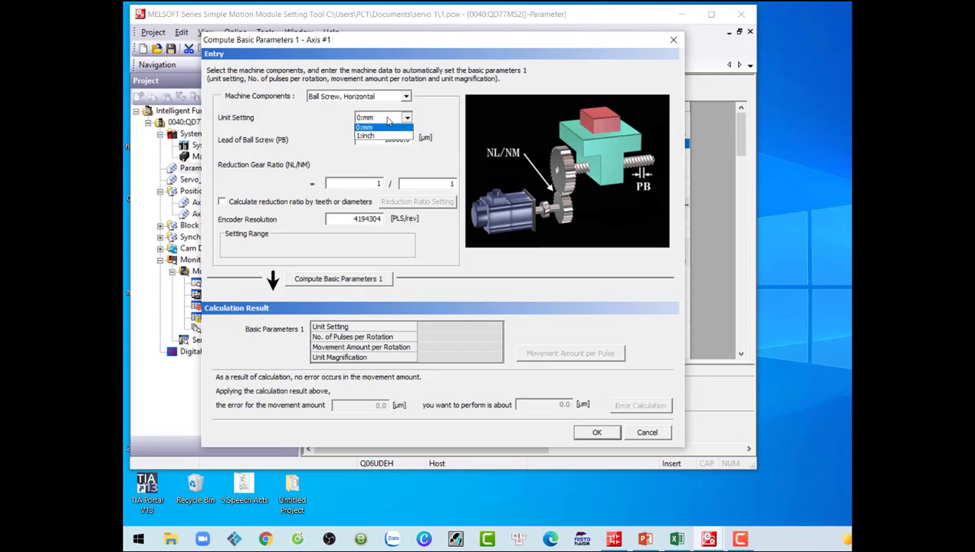
click(386, 128)
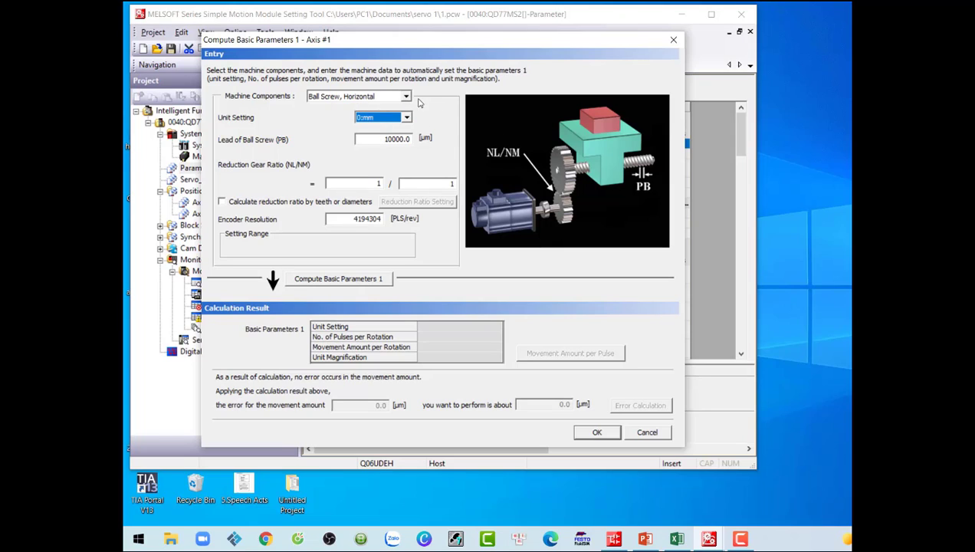
Check the ball screw lead, reduction gear ratio and encoder resolution entries, then compute Basic Parameters 1 and apply the result to Axis #1
click(373, 140)
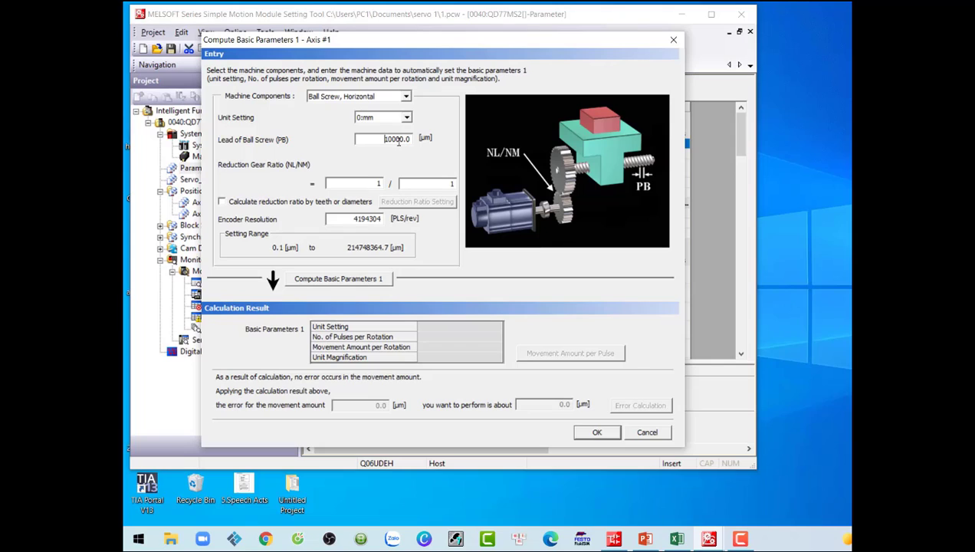
click(375, 182)
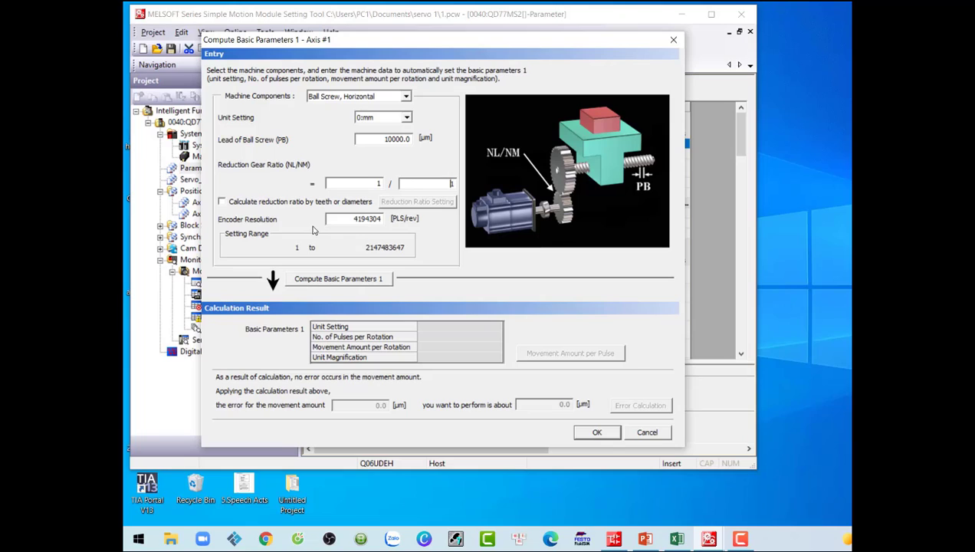
click(363, 220)
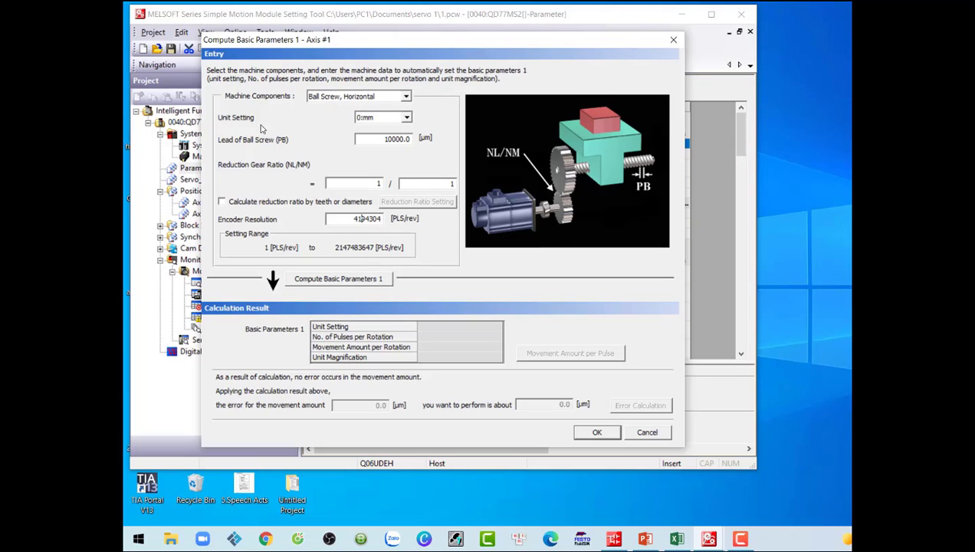
click(349, 283)
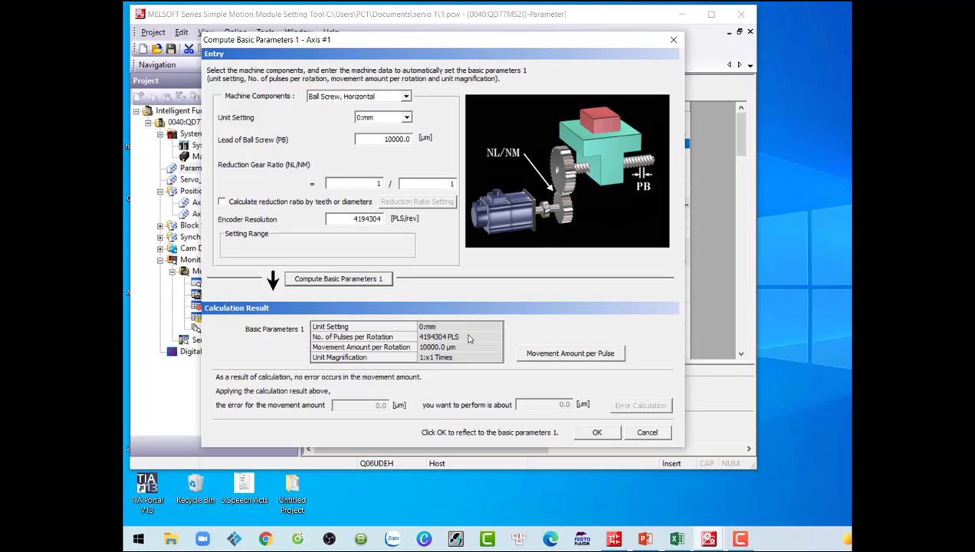
click(597, 431)
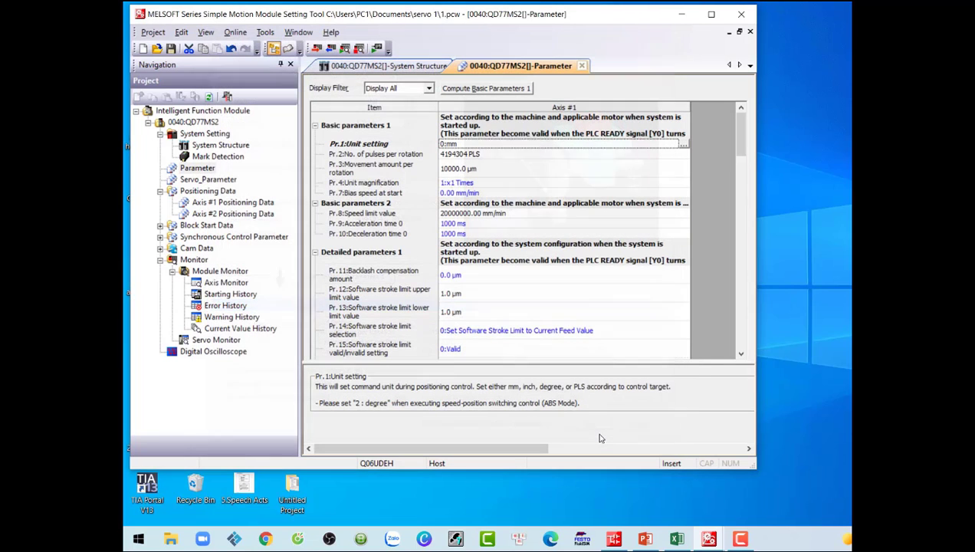
Review the descriptions of Axis #1's pulses per rotation, movement amount per rotation, unit magnification and bias speed at start
click(472, 153)
click(473, 169)
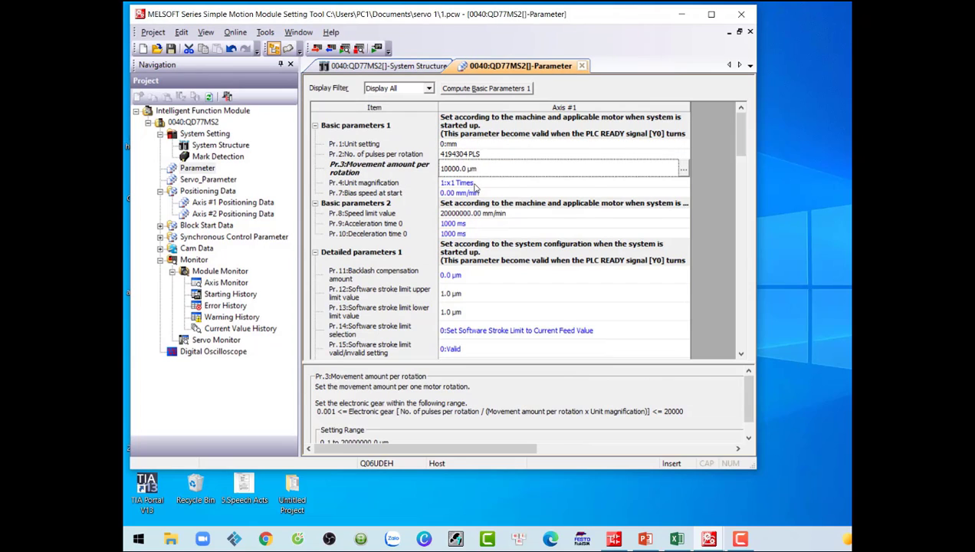
click(474, 183)
click(475, 193)
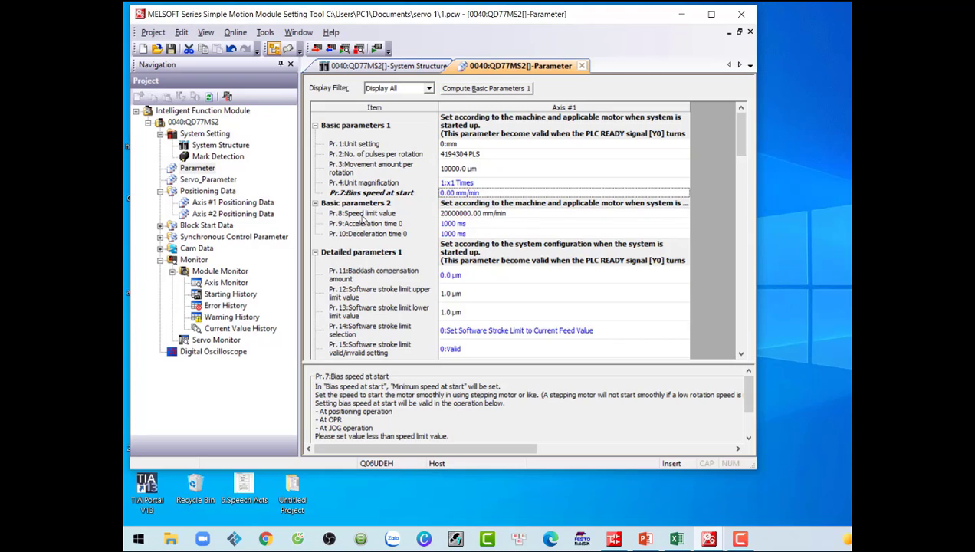
click(564, 192)
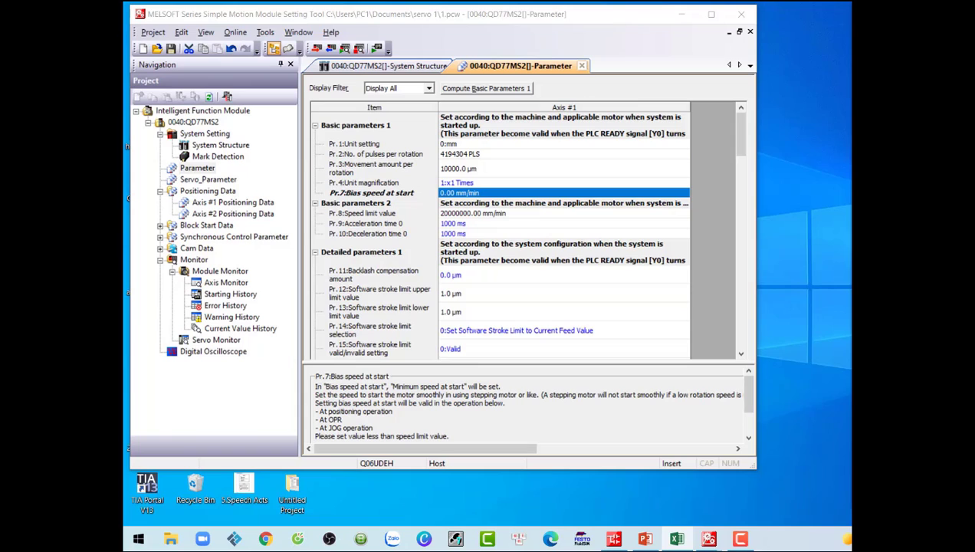
Set Axis #1's Pr.8 speed limit value to 200000 mm/min
click(463, 203)
click(463, 214)
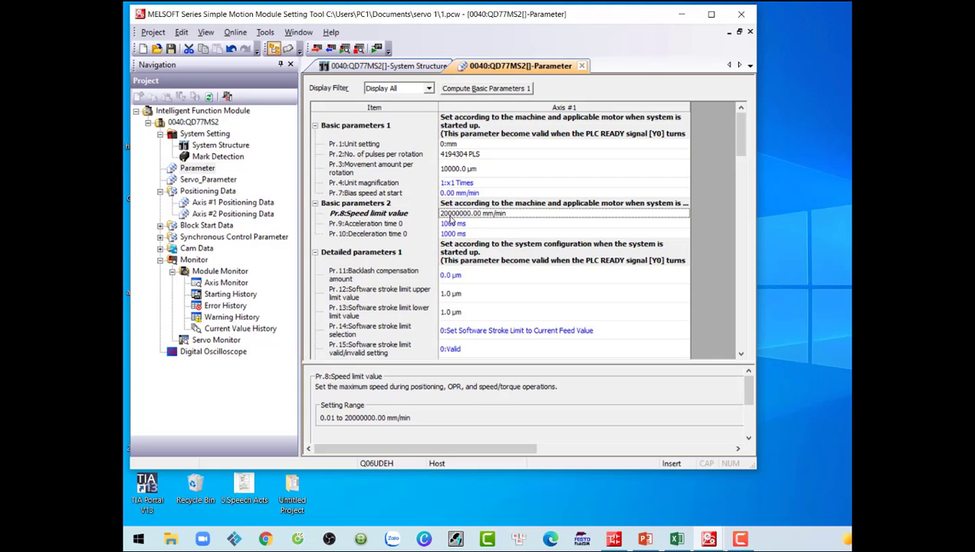
click(469, 214)
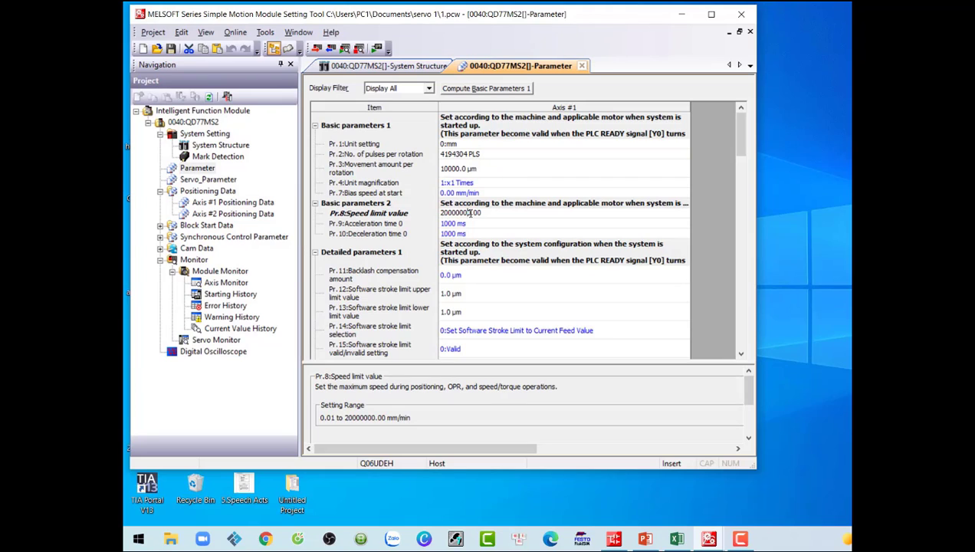
double_click(476, 212)
text(200000)
key(Return)
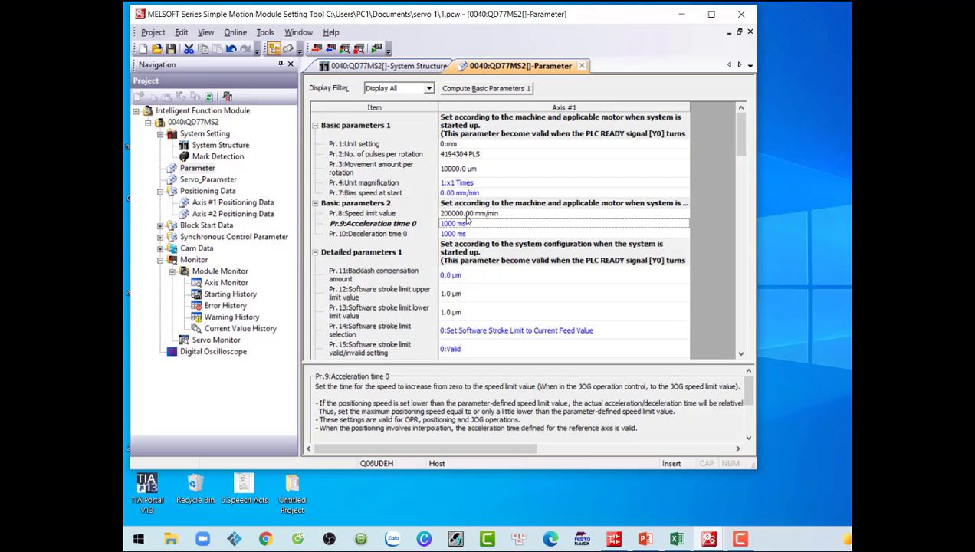
double_click(471, 213)
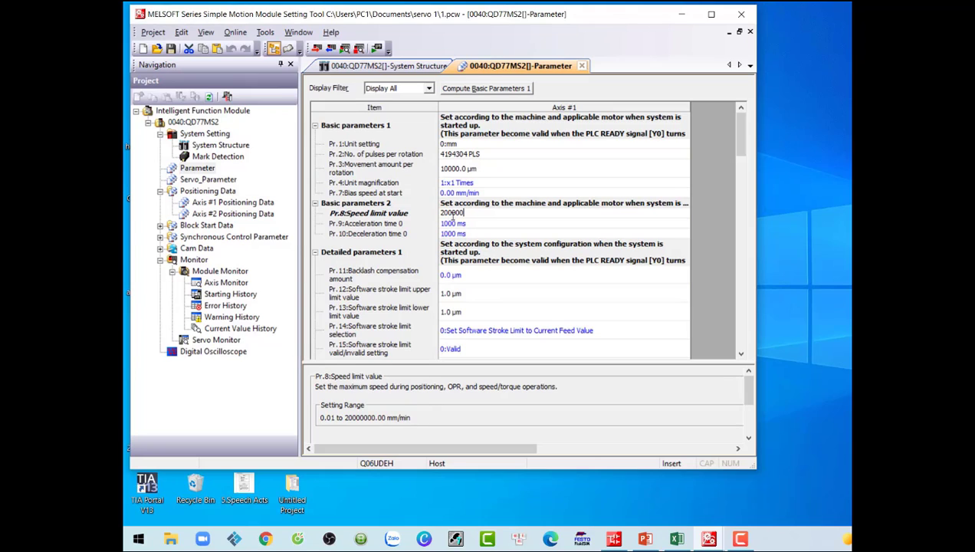
key(Return)
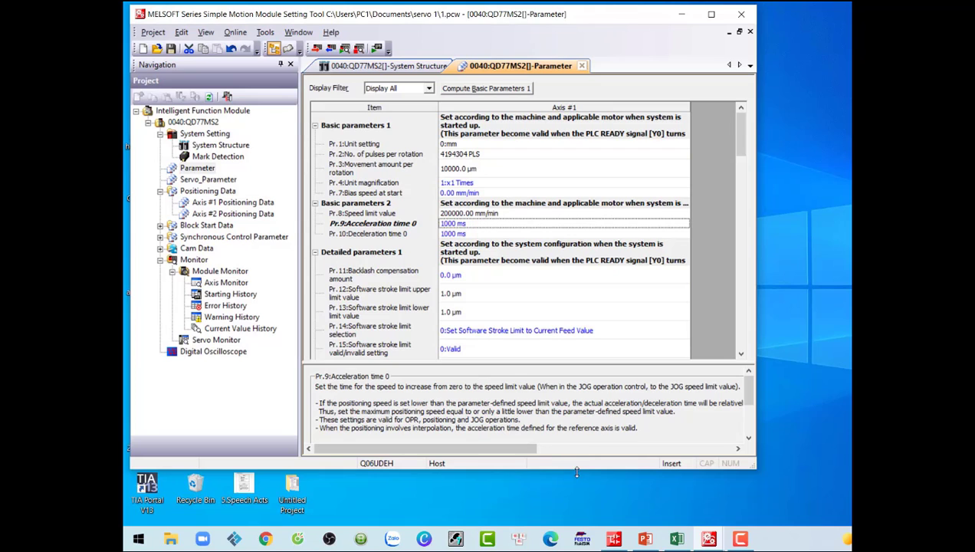
Enlarge the window's height and examine the help text and speed diagrams for Pr.9 Acceleration time 0 and Pr.10 Deceleration time 0
drag(574, 469, 573, 521)
drag(529, 498, 734, 498)
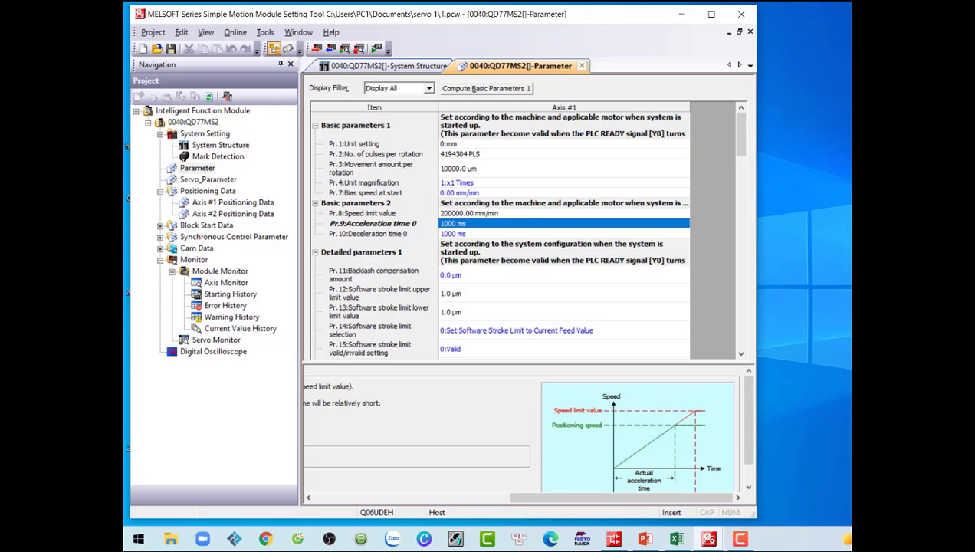
drag(750, 412, 753, 421)
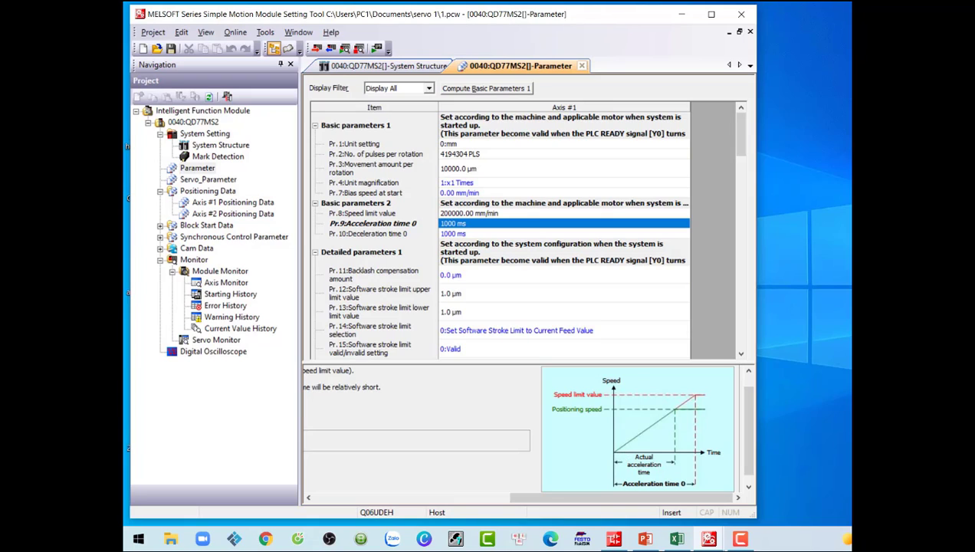
click(478, 233)
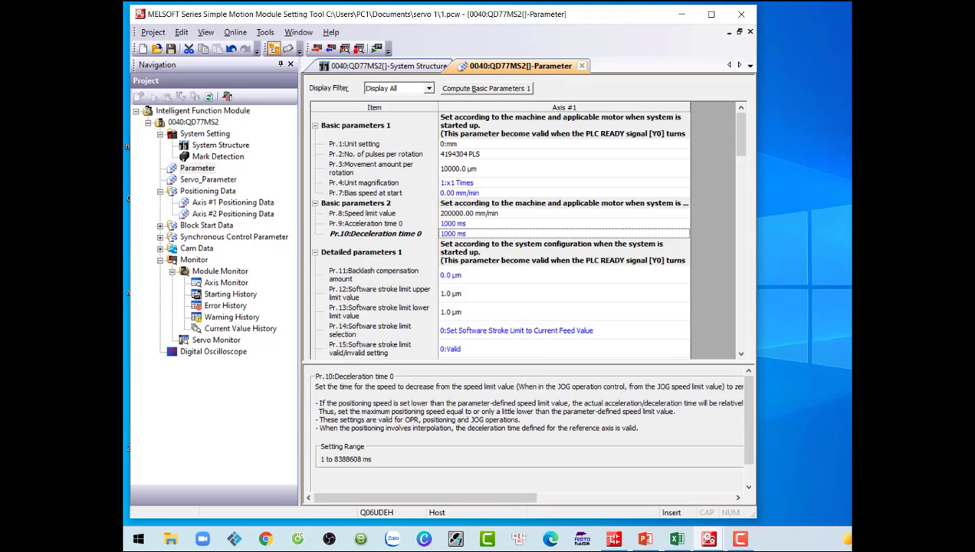
scroll(738, 439, down, 1)
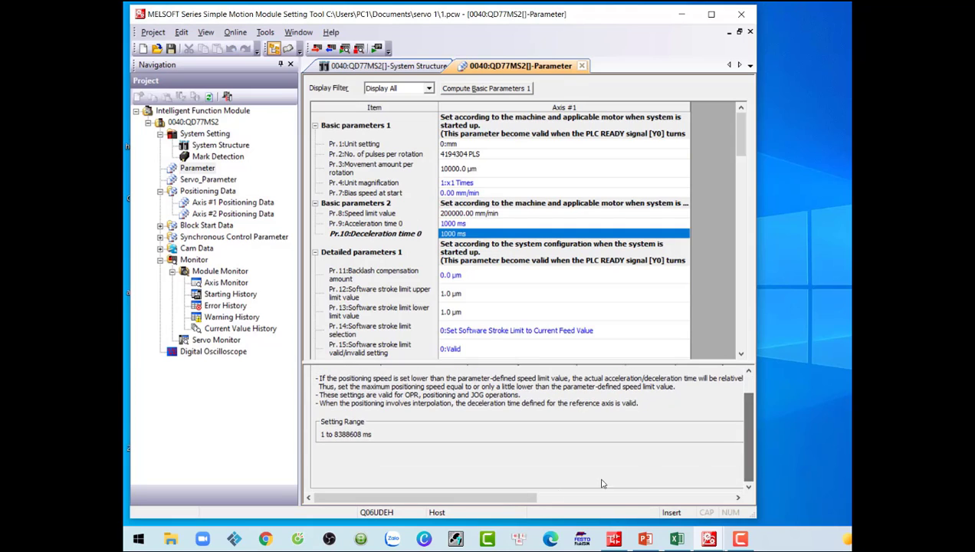
drag(534, 497, 724, 497)
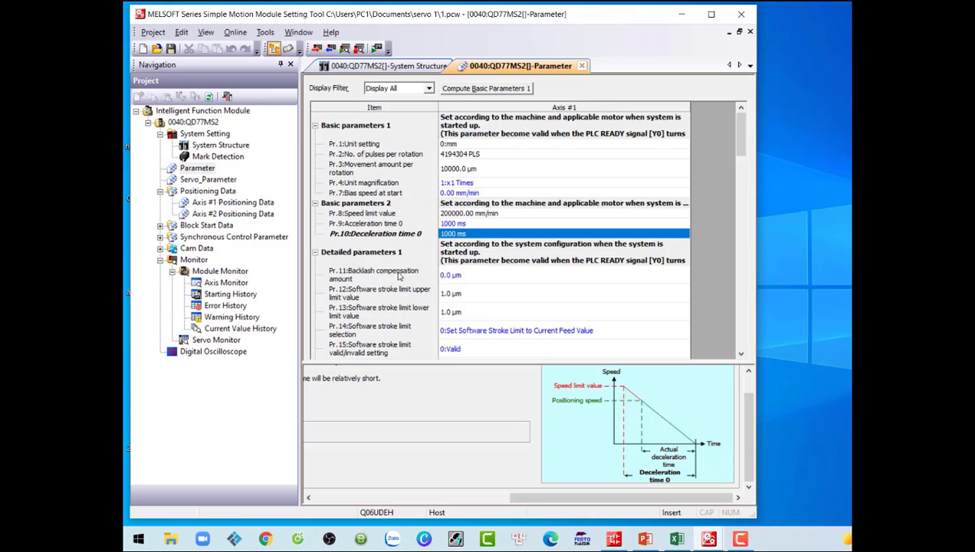
click(469, 234)
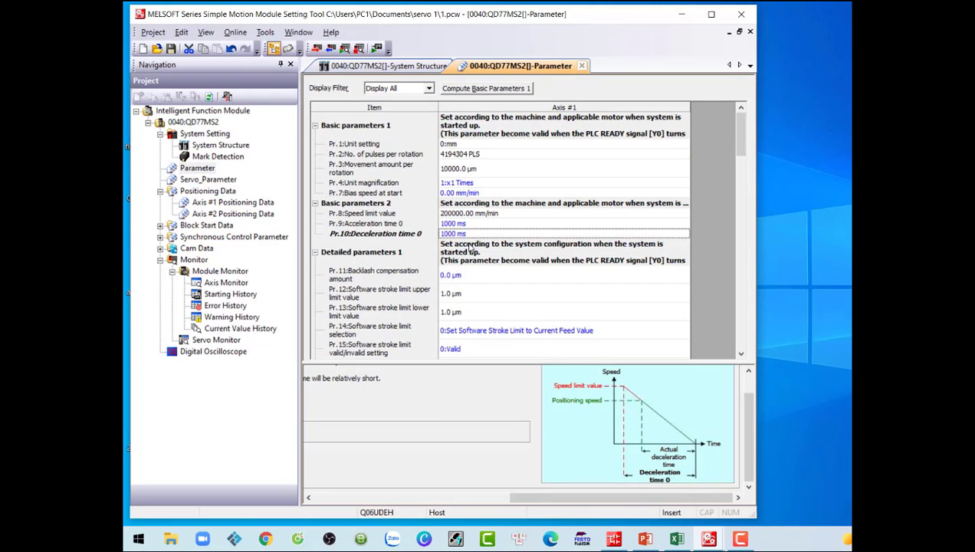
Review the Detailed parameters 1 description and the explanation and setting range of Pr.11 Backlash compensation amount for Axis #1
click(468, 249)
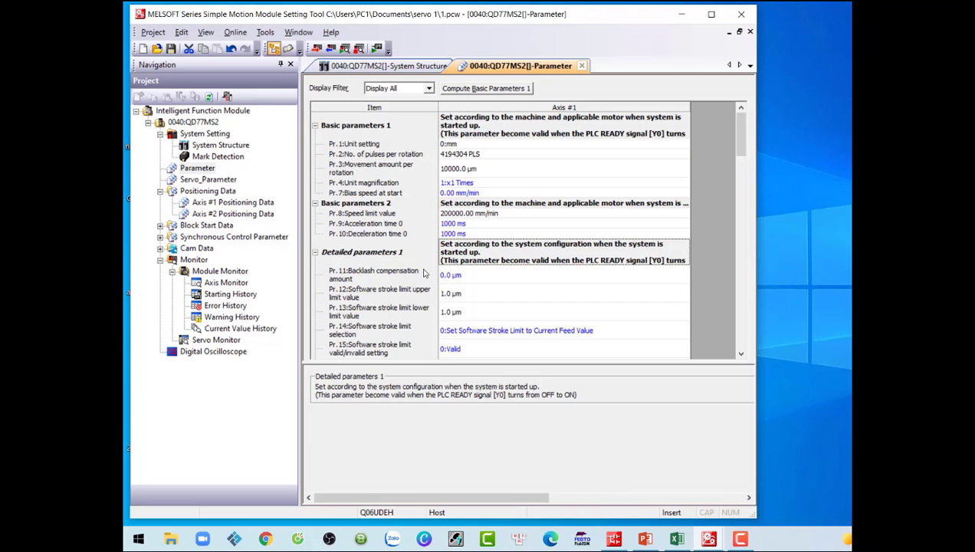
click(676, 539)
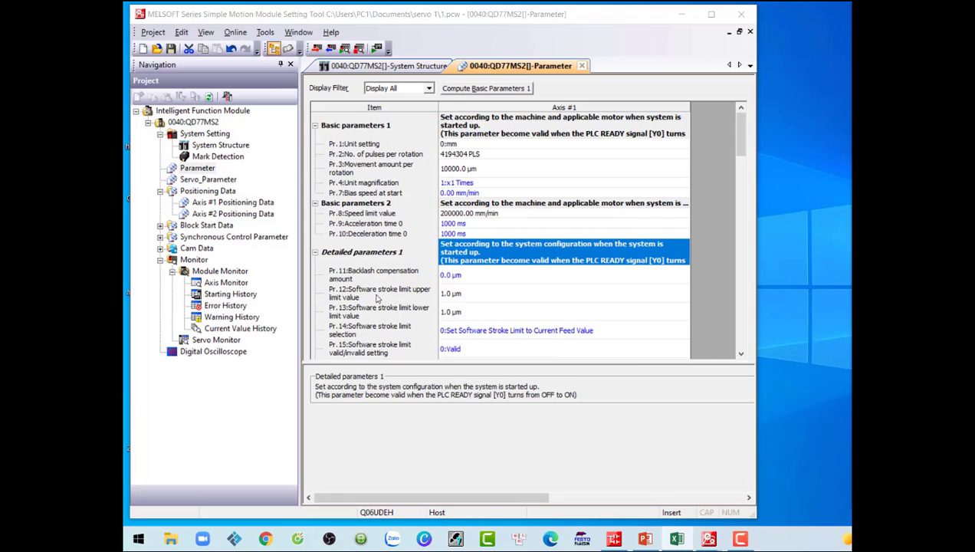
click(461, 277)
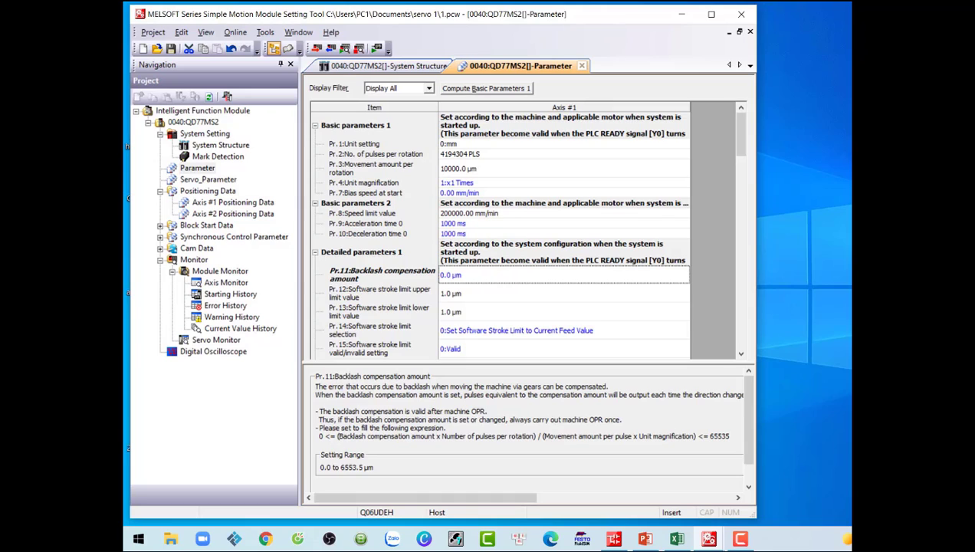
click(563, 274)
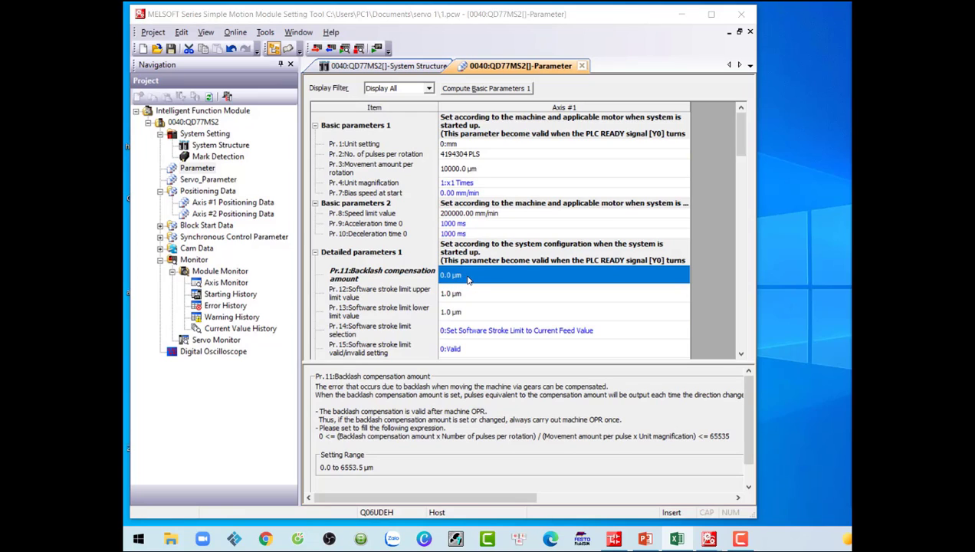
Review the explanations and setting ranges of Axis #1's Pr.12 and Pr.13 software stroke limit upper and lower limit values
click(469, 280)
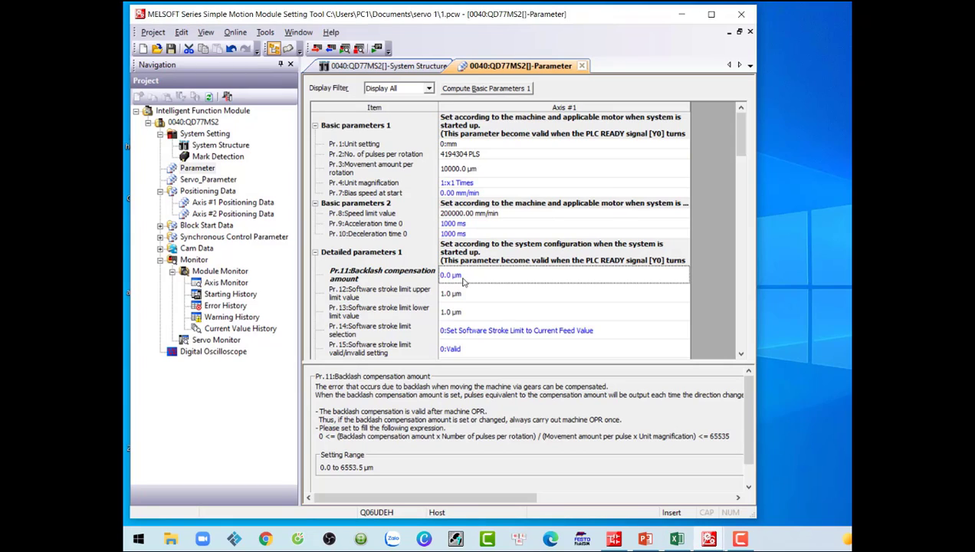
key(alt+Tab)
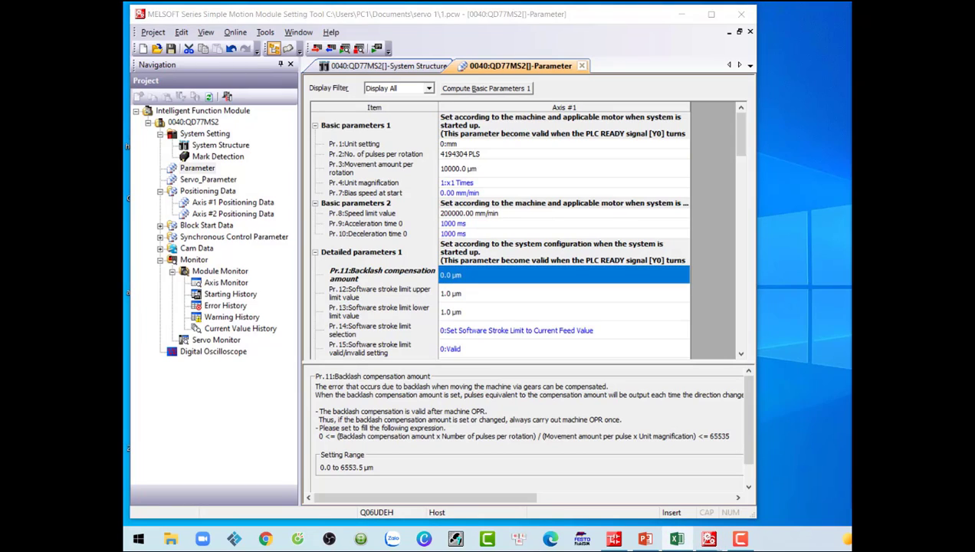
click(433, 298)
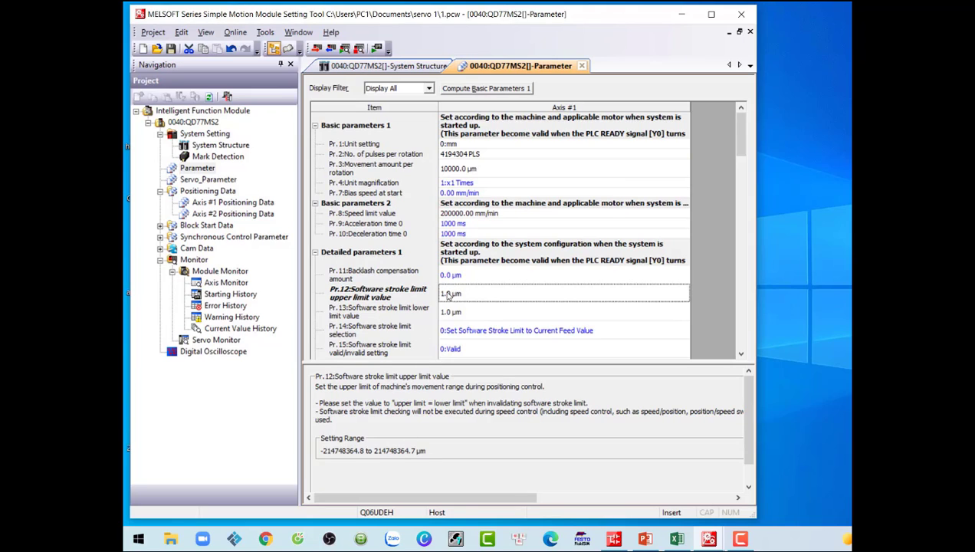
click(455, 314)
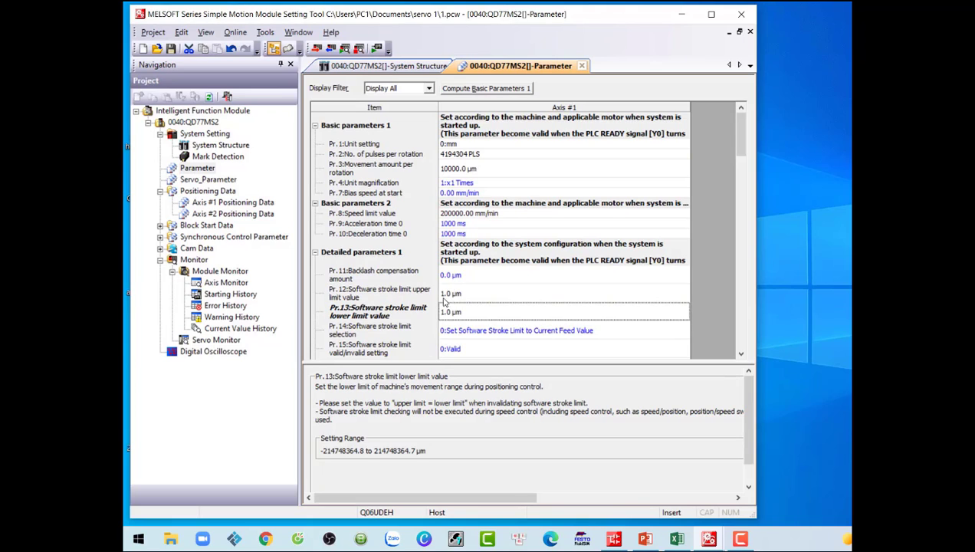
click(462, 296)
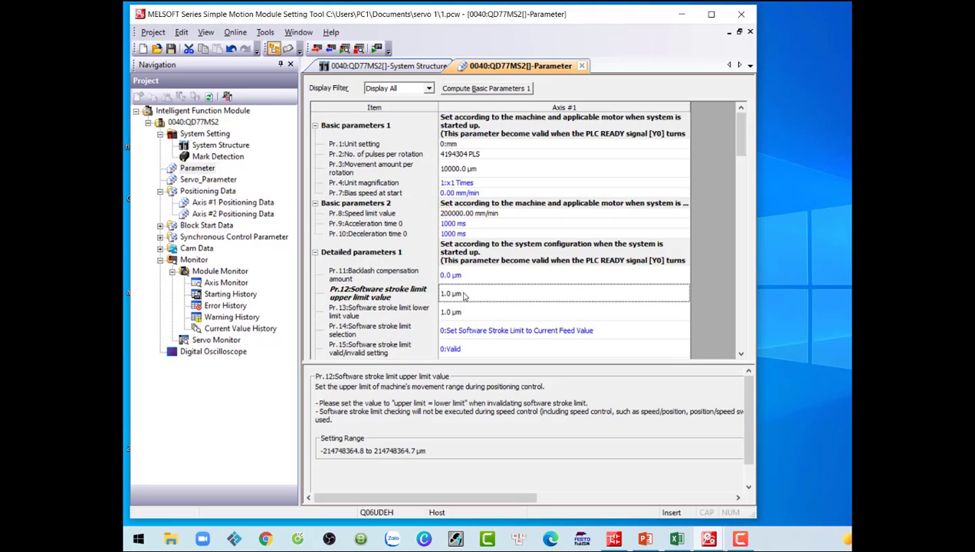
click(452, 319)
Review the description and available options of Pr.14 Software stroke limit selection for Axis #1
scroll(452, 319, down, 2)
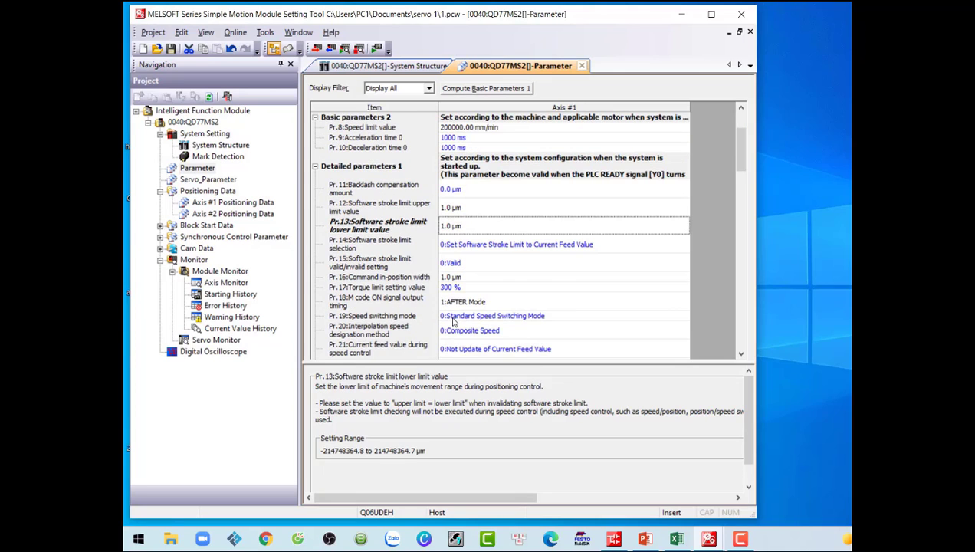
click(500, 251)
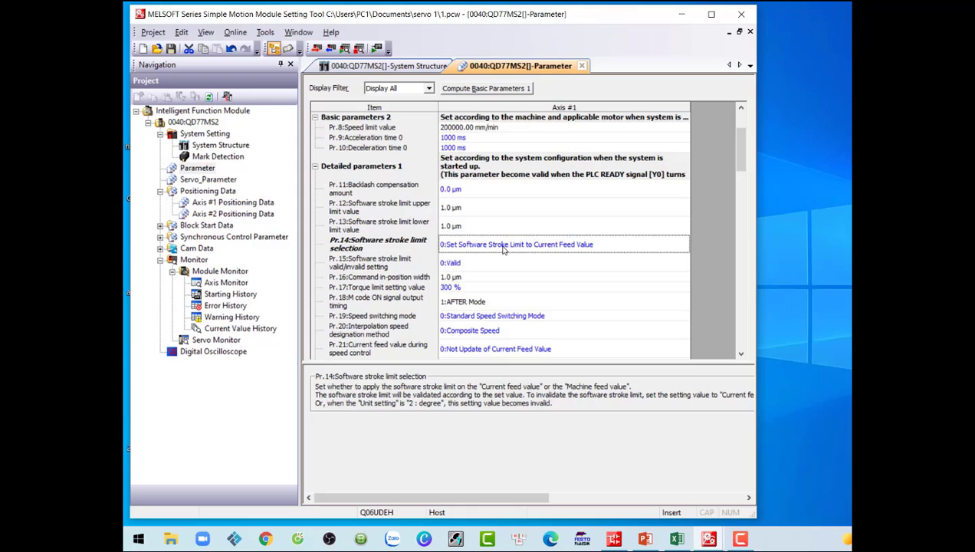
click(477, 249)
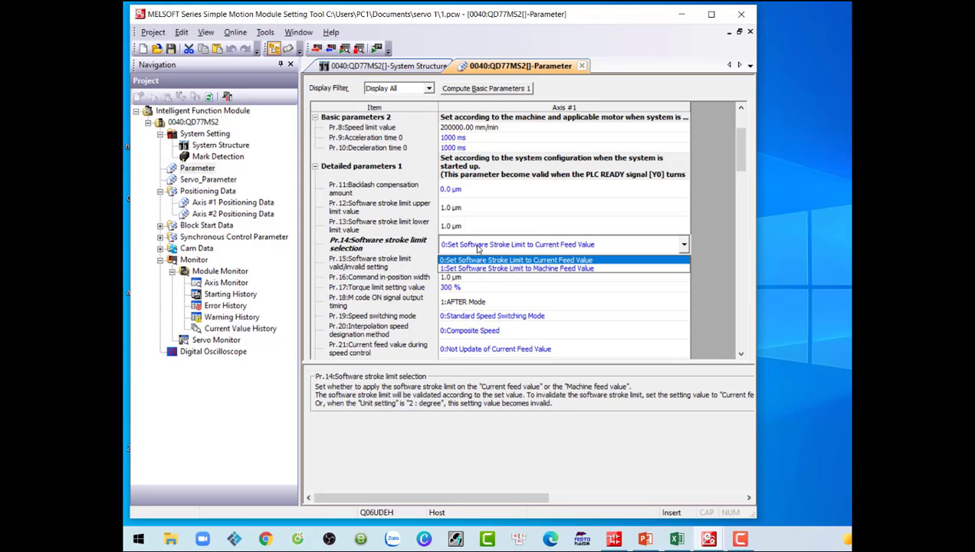
click(477, 249)
click(476, 248)
click(541, 247)
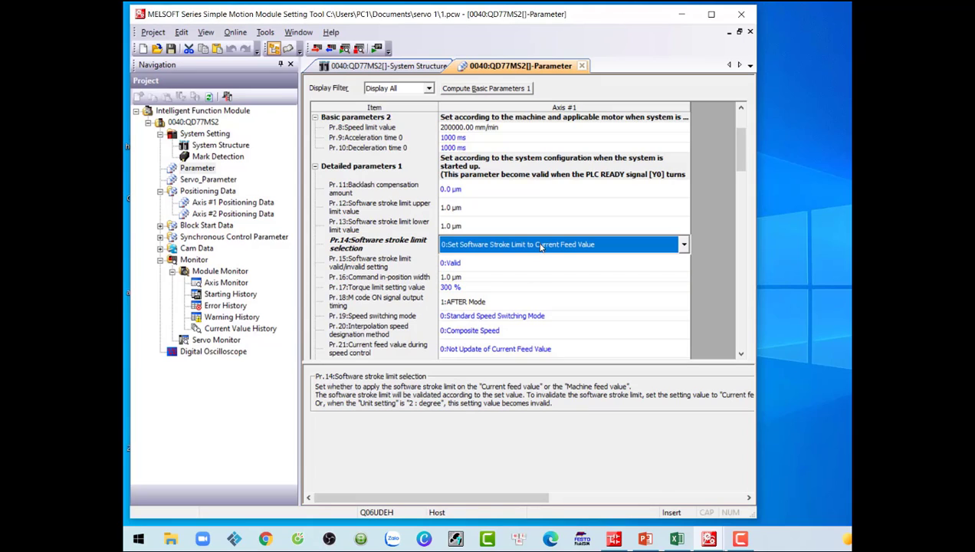
Review the descriptions of Pr.15 Software stroke limit valid/invalid setting, Pr.16 Command in-position width and Pr.17 Torque limit setting value
click(463, 265)
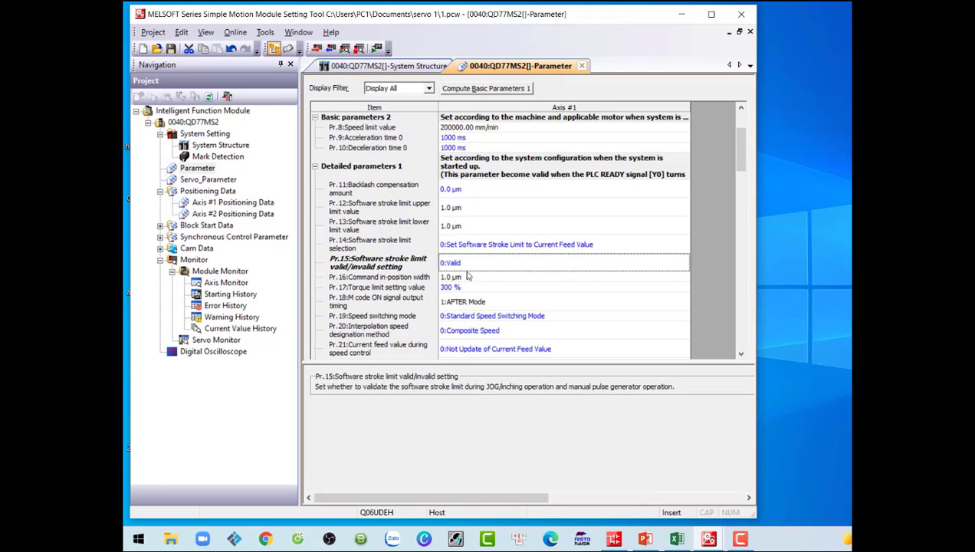
click(469, 280)
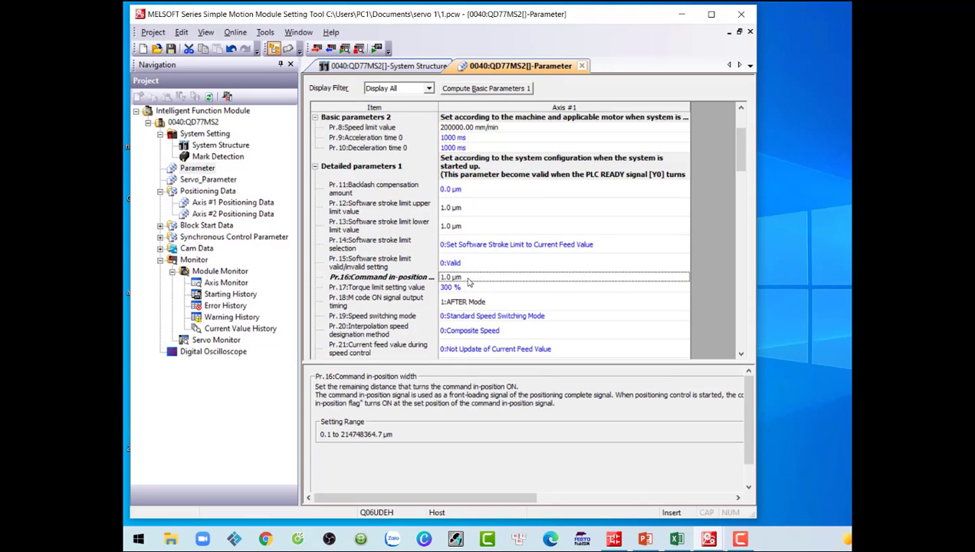
click(466, 288)
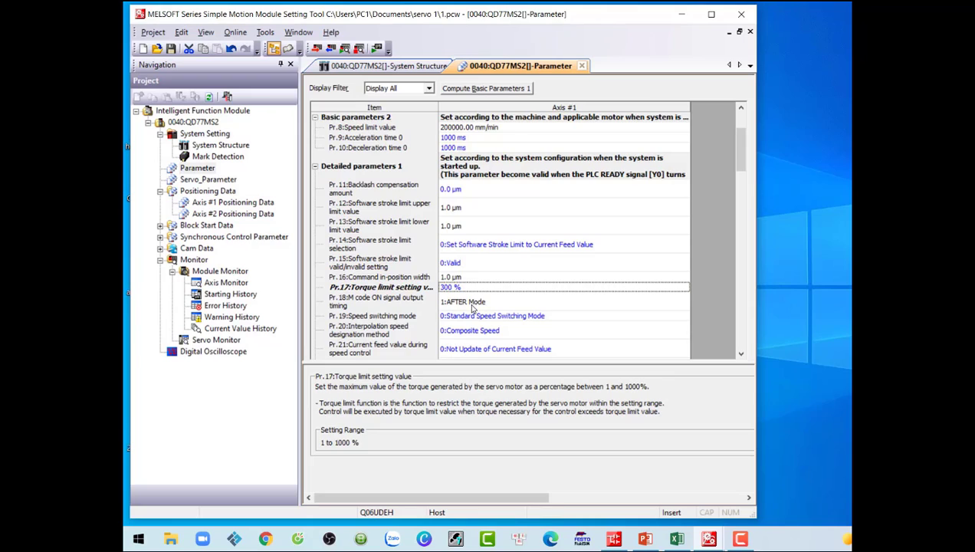
Check the mode options of Pr.18 M code ON signal output timing for Axis #1 and select 1:AFTER Mode
click(472, 303)
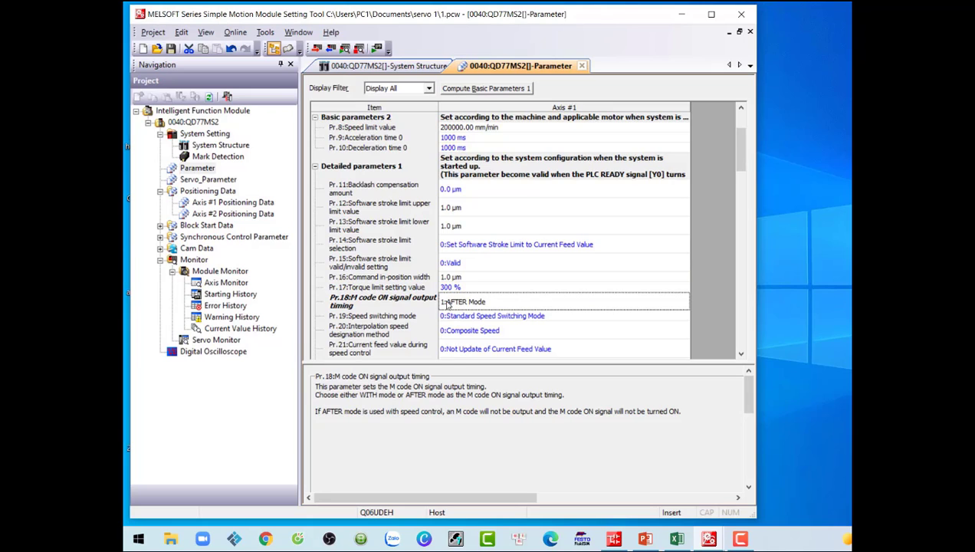
click(467, 305)
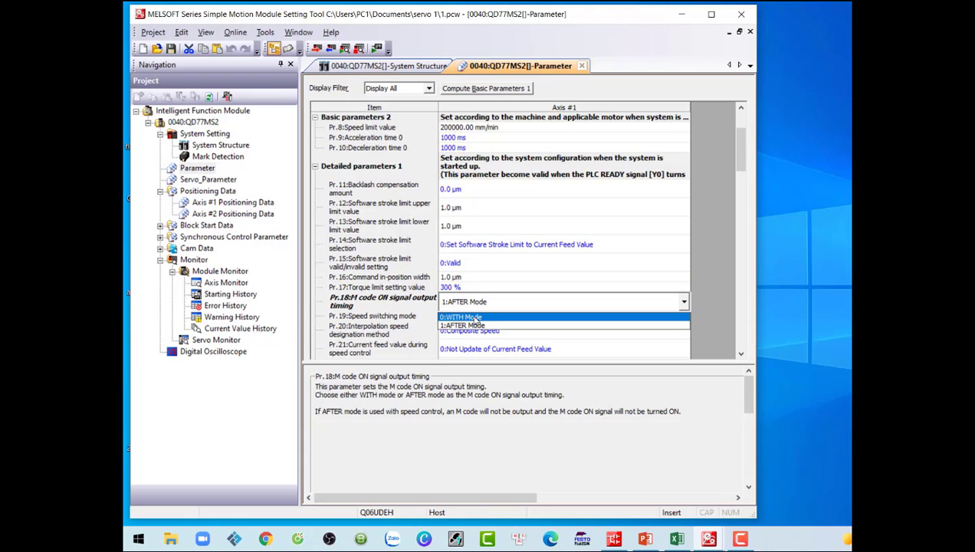
click(473, 302)
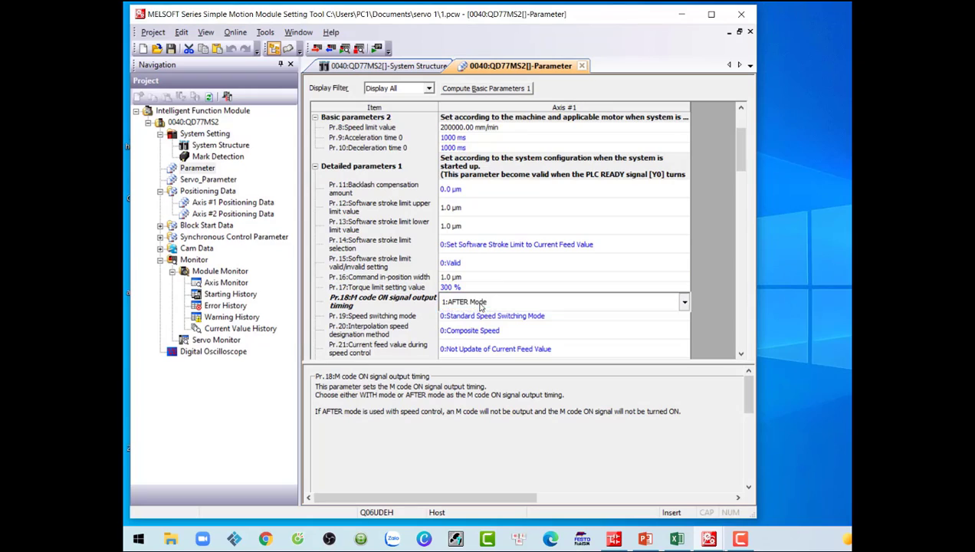
click(480, 304)
click(480, 303)
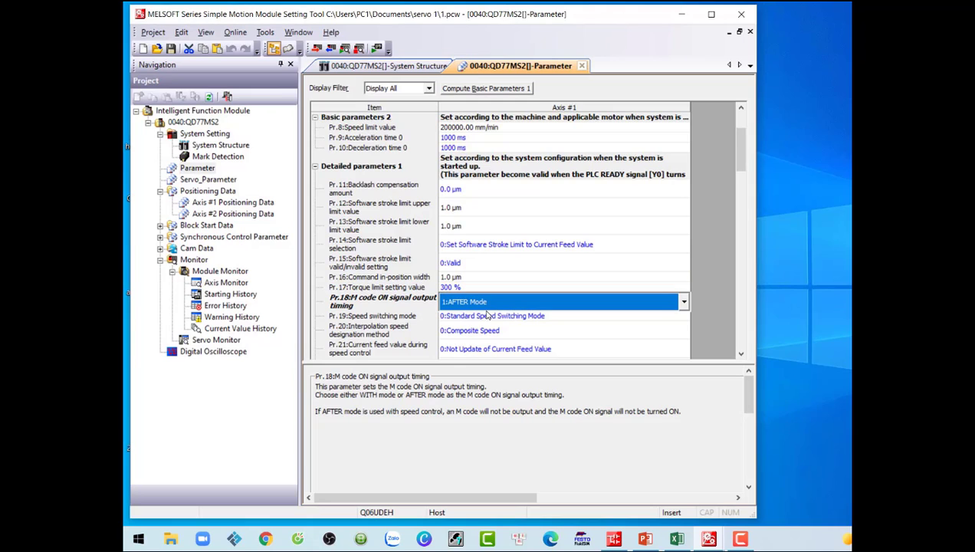
click(484, 303)
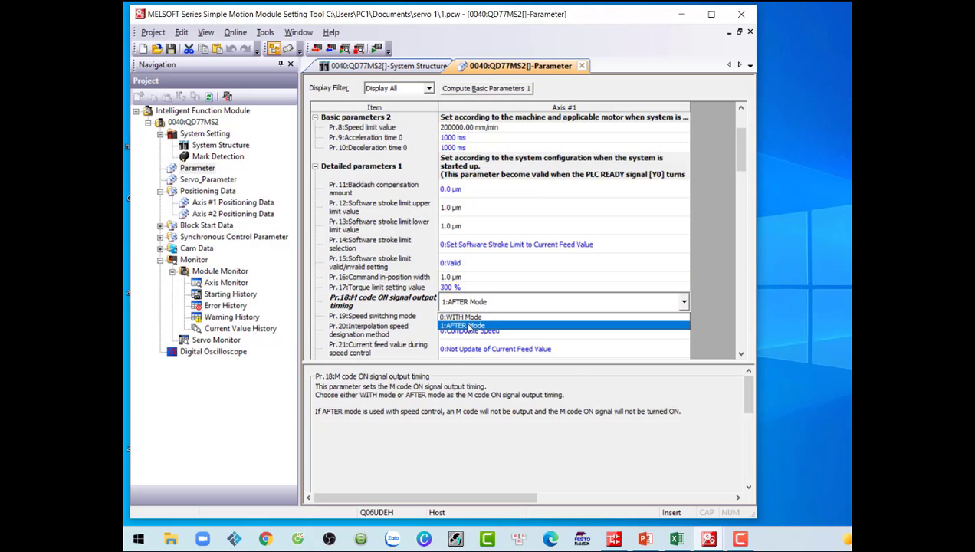
click(469, 325)
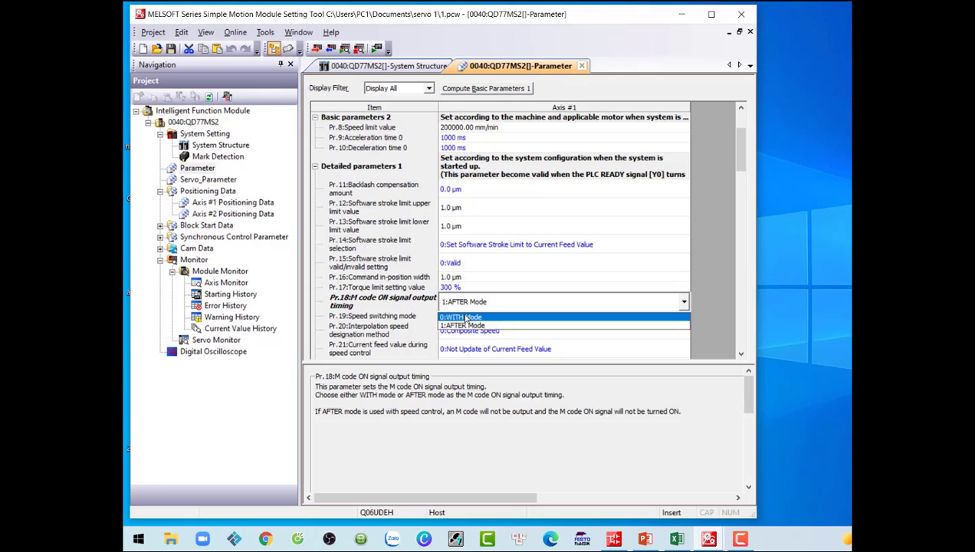
click(469, 323)
click(472, 305)
click(475, 324)
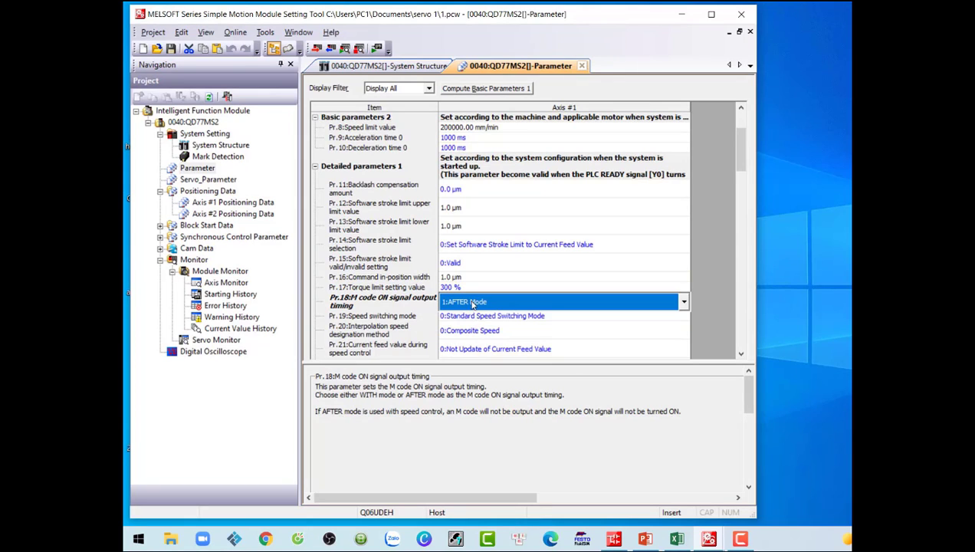
Review the description of Pr.19 Speed switching mode and look over the Pr.22 input signal logic selections
click(475, 317)
scroll(475, 323, down, 3)
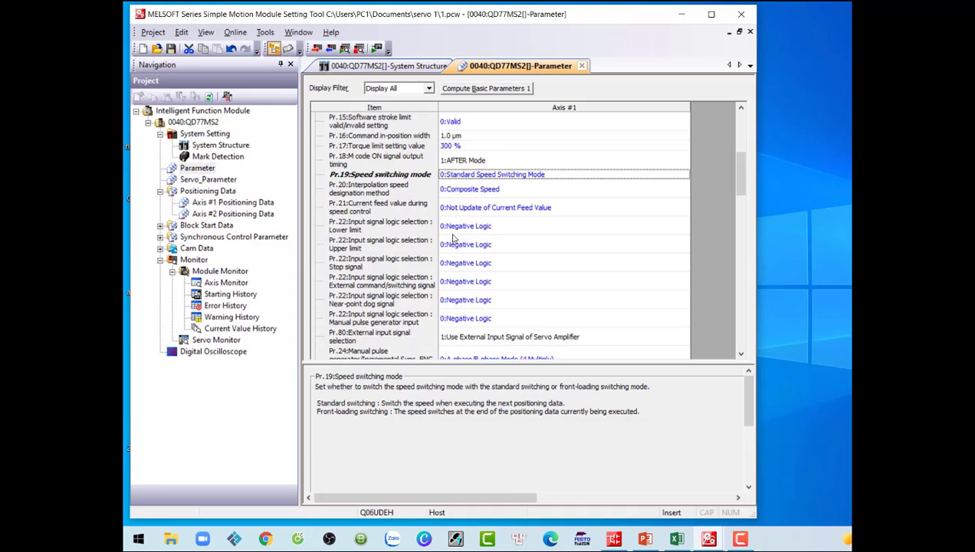
scroll(463, 310, down, 1)
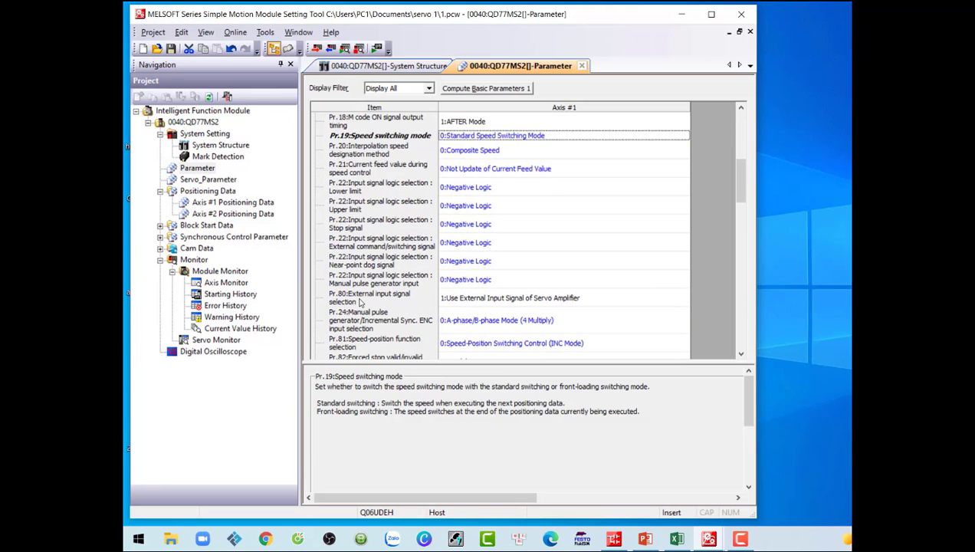
Widen the window and set Axis #1's Pr.80 External input signal selection to 1:Use External Input Signal of Servo Amplifier
click(488, 297)
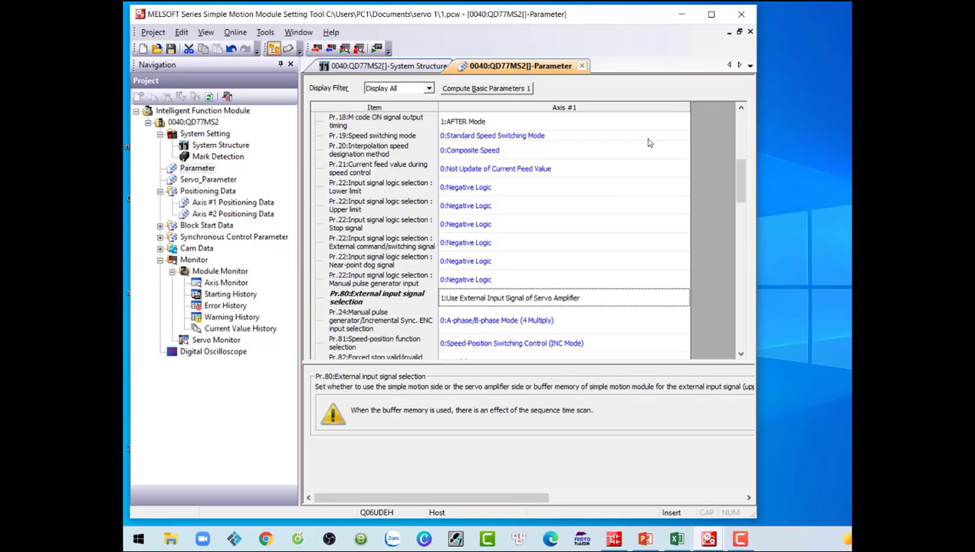
click(711, 14)
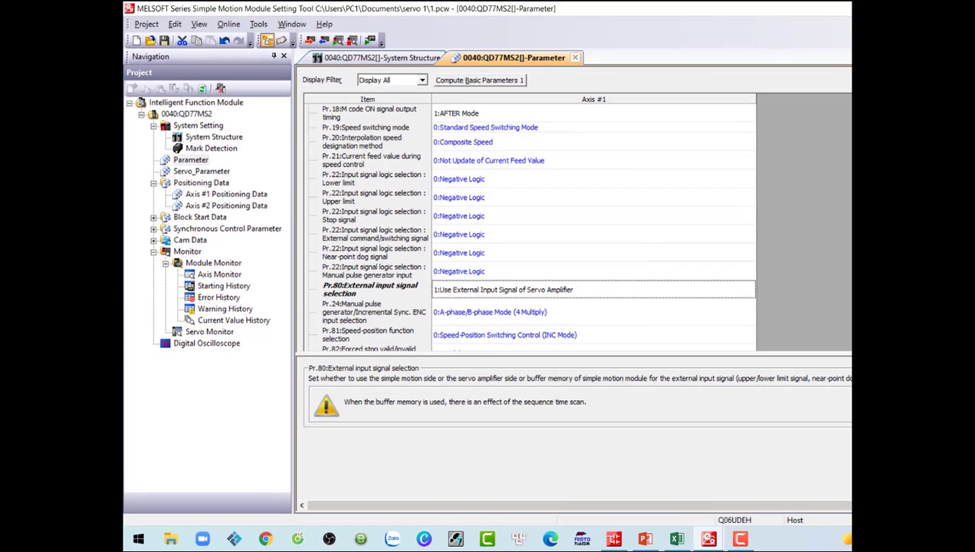
key(super+Down)
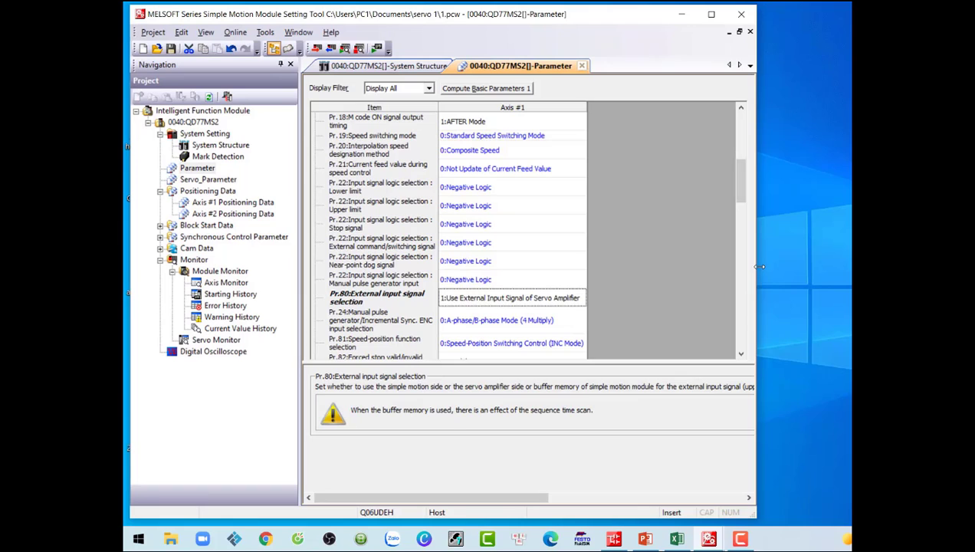
drag(763, 266, 849, 265)
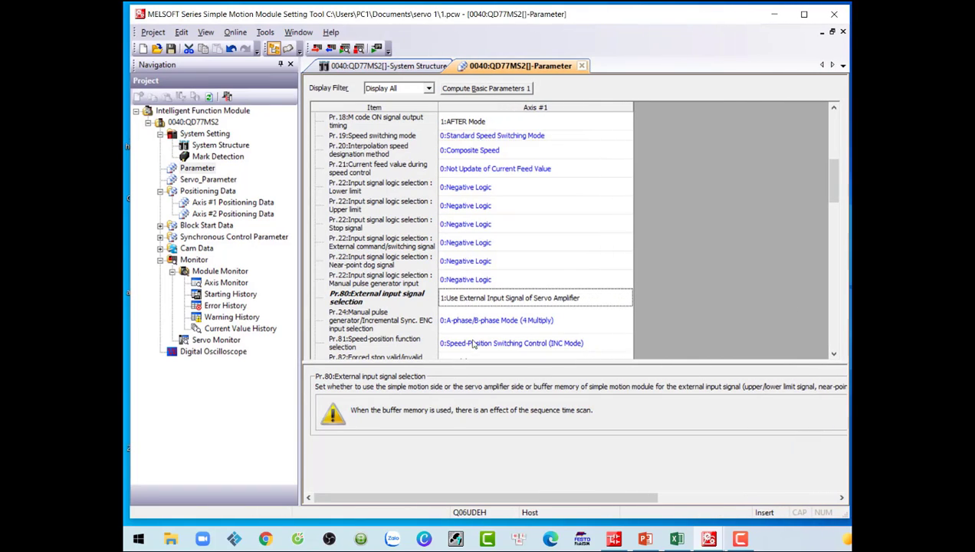
click(451, 301)
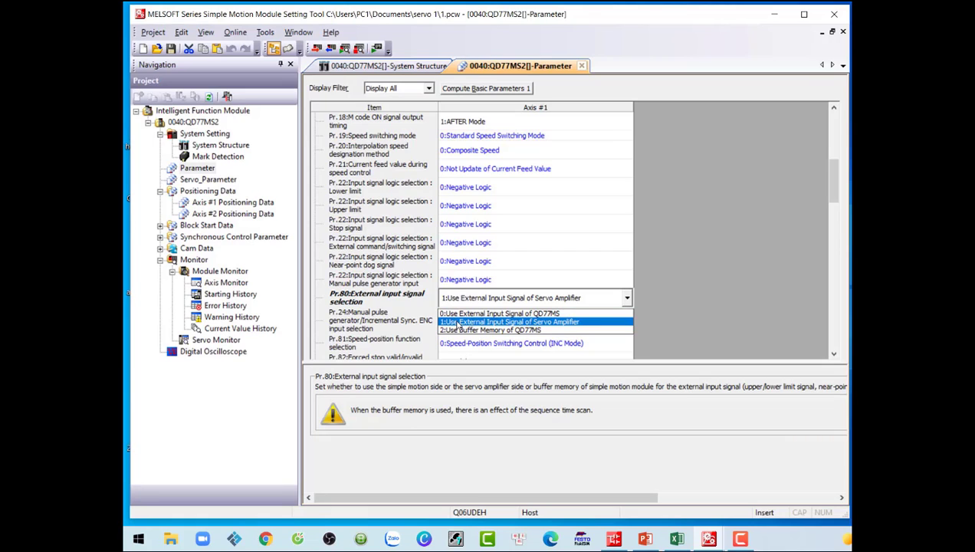
key(Up)
click(469, 322)
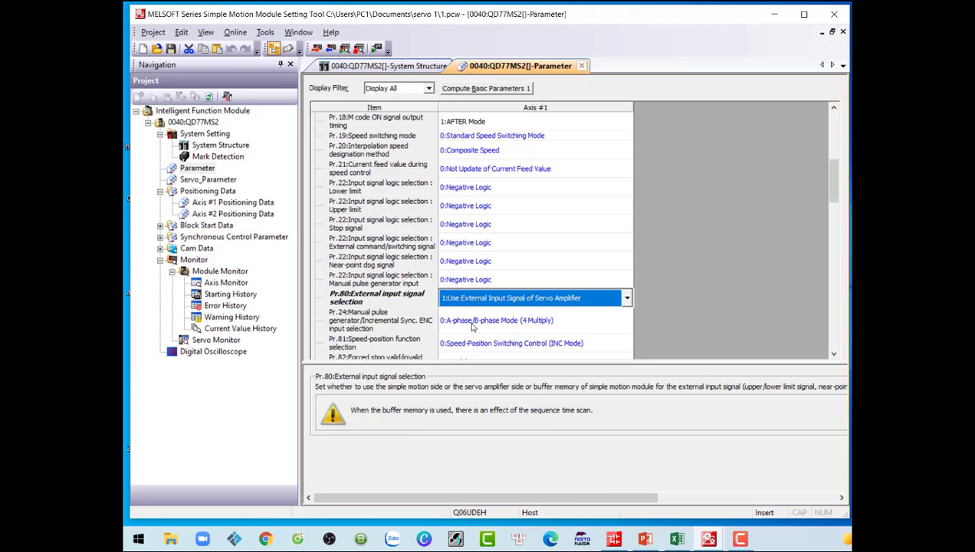
Review the descriptions of Pr.24 Manual pulse generator/Incremental Sync. ENC input selection and Pr.81 Speed-position function selection
click(488, 326)
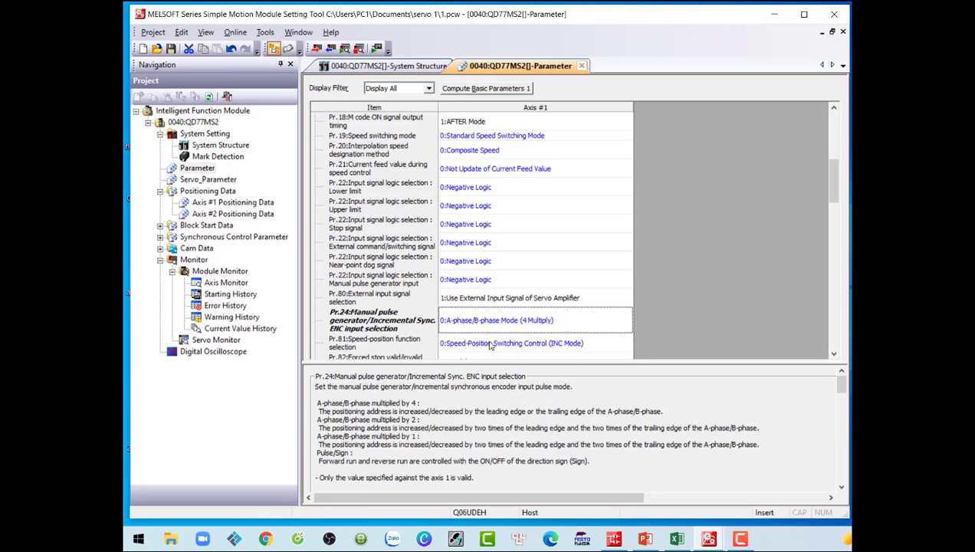
click(489, 345)
Set Axis #1's Pr.31 JOG speed limit value in Detailed parameters 2 to 15000 mm/min
scroll(490, 345, down, 3)
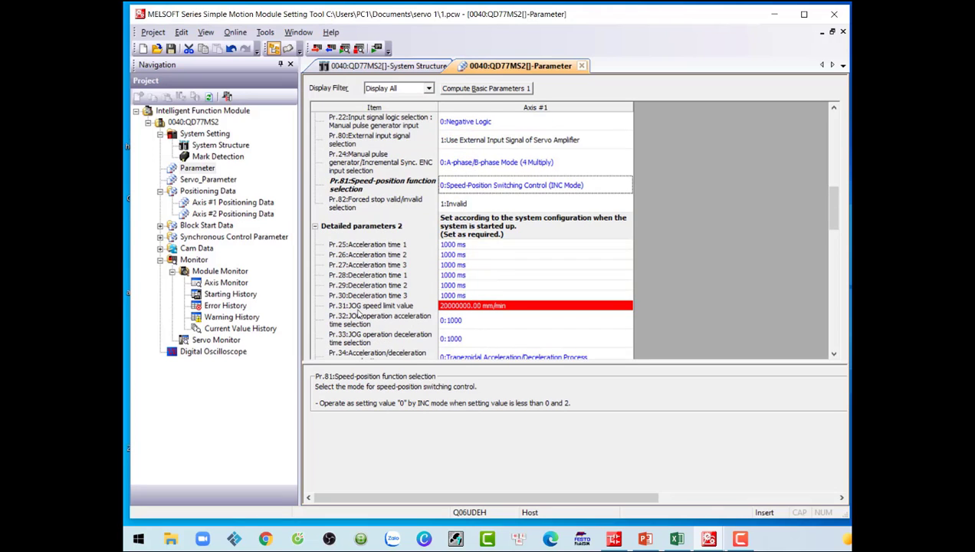
click(453, 309)
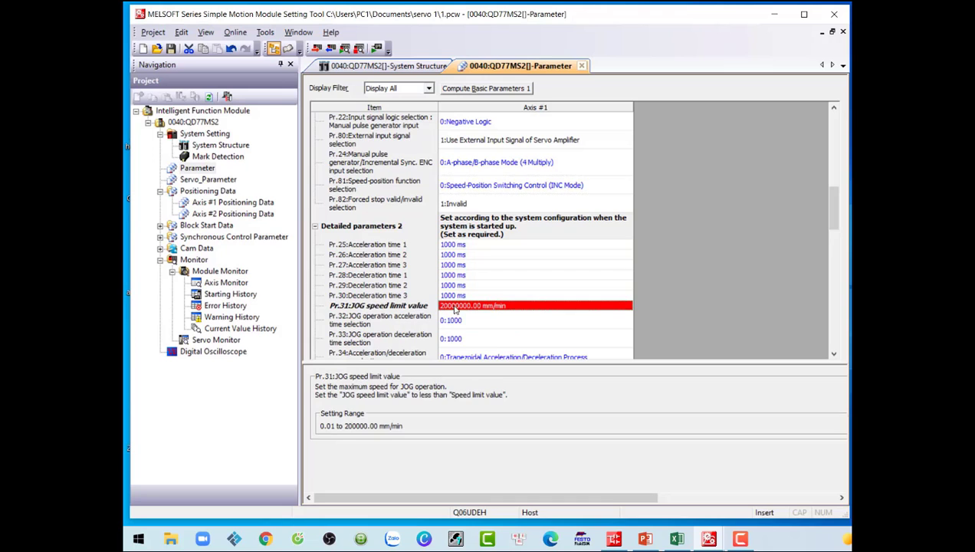
scroll(497, 315, up, 6)
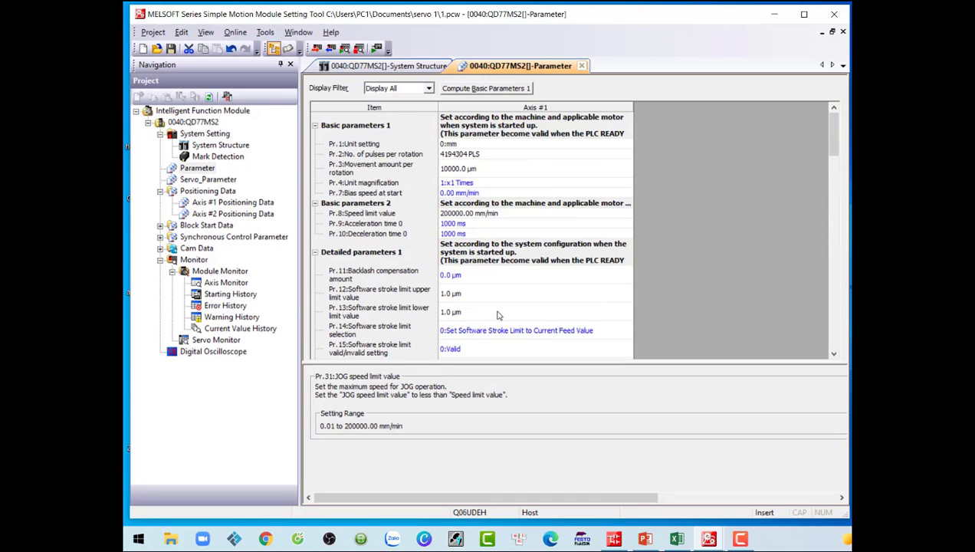
scroll(498, 315, down, 5)
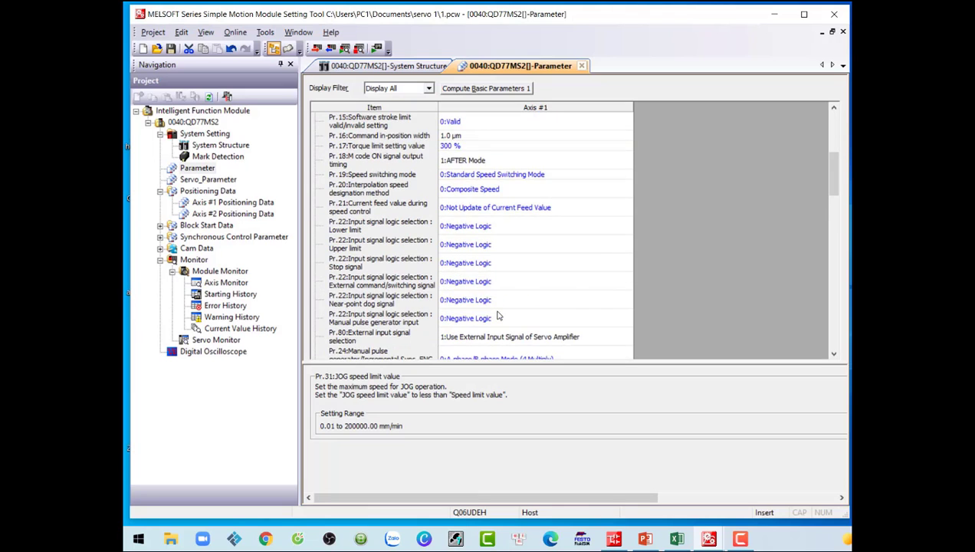
scroll(497, 315, down, 6)
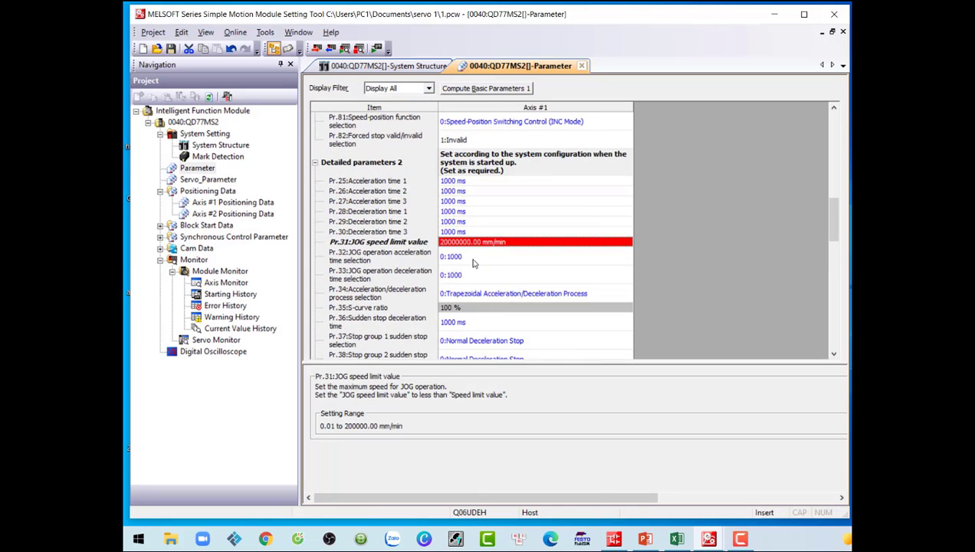
double_click(458, 243)
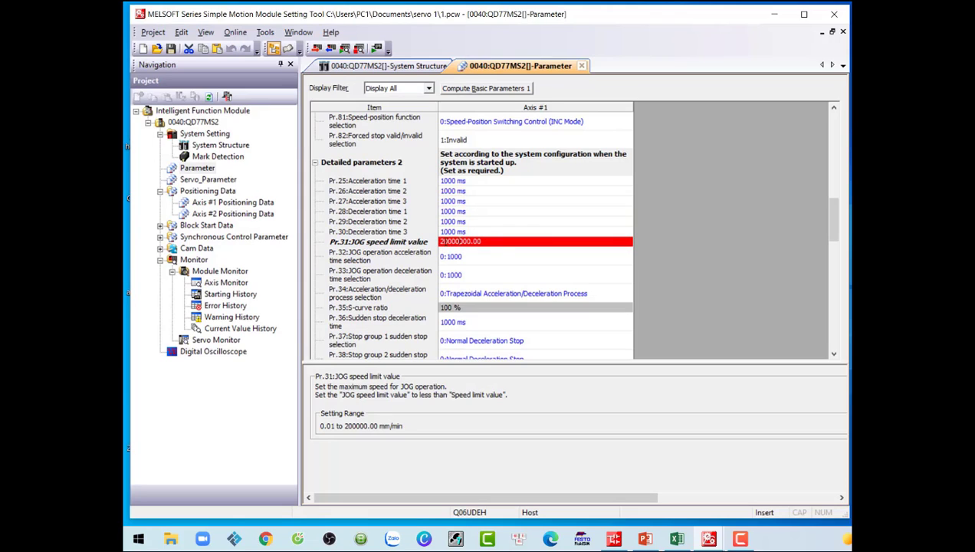
drag(441, 241, 488, 245)
text(15000)
key(Return)
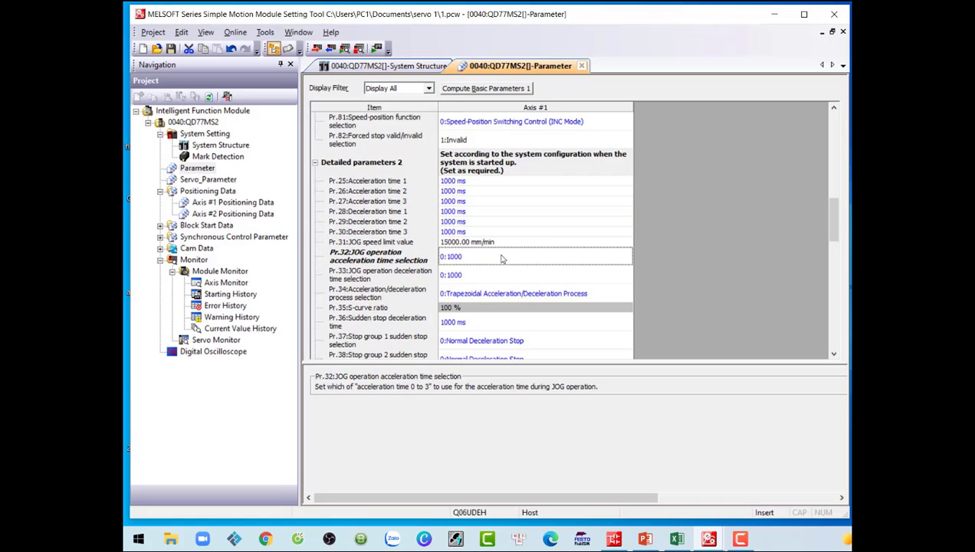
Review the descriptions of Pr.32 JOG operation acceleration time selection and Pr.33 JOG operation deceleration time selection
click(459, 276)
click(460, 257)
click(459, 276)
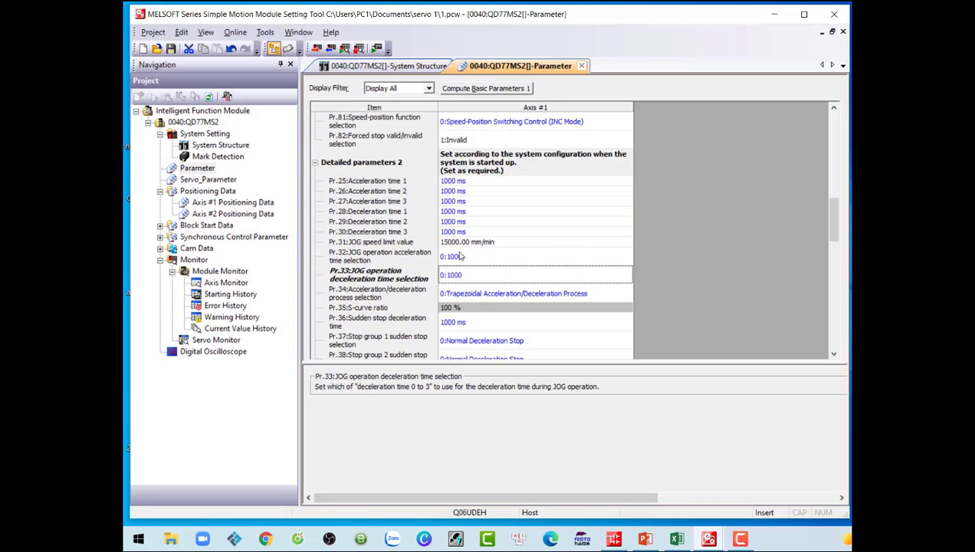
click(460, 257)
click(460, 247)
click(458, 269)
click(459, 260)
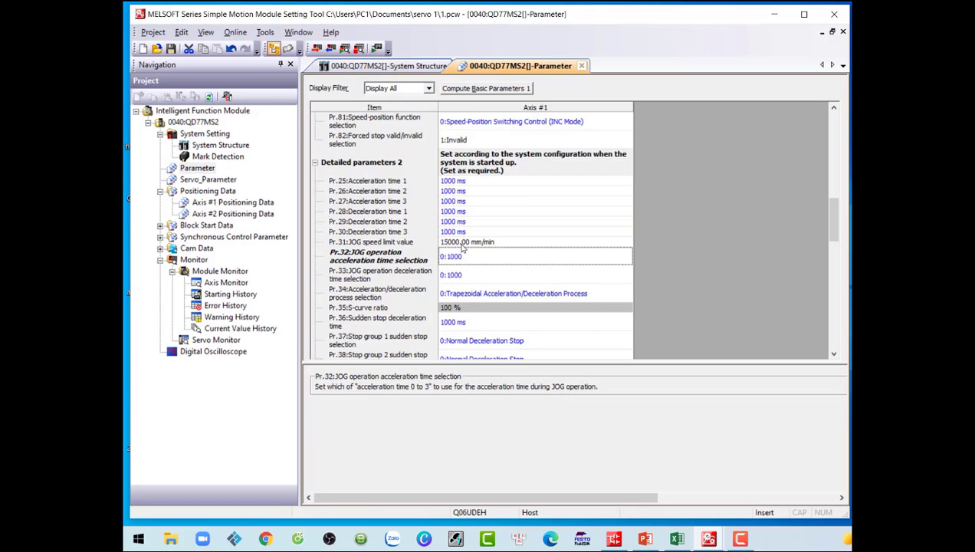
click(460, 247)
click(459, 263)
scroll(453, 263, down, 2)
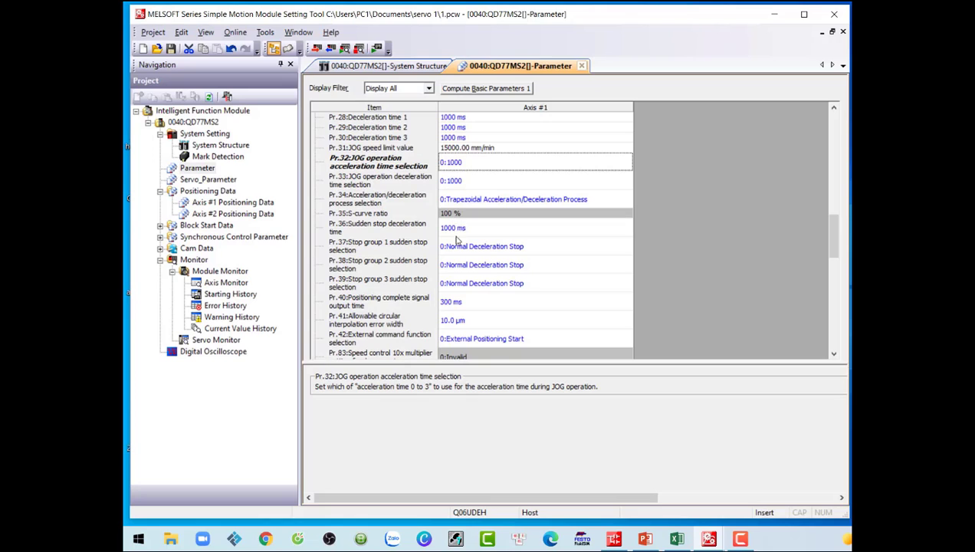
Look over the remaining Detailed parameters 2, including Pr.42, Pr.83, Pr.89 and the Pr.90 speed-torque control settings, slightly widening the Item column
scroll(456, 285, down, 2)
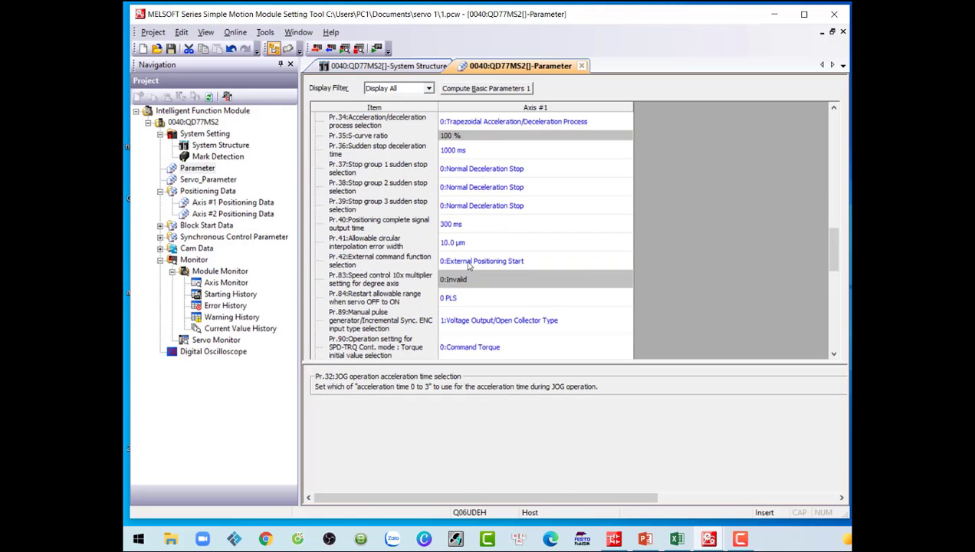
click(469, 263)
click(468, 280)
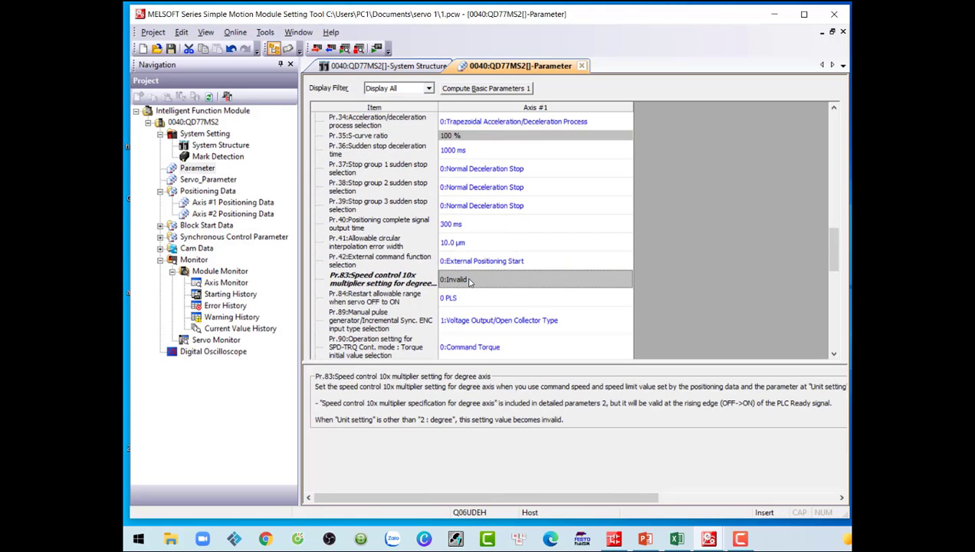
scroll(472, 285, down, 1)
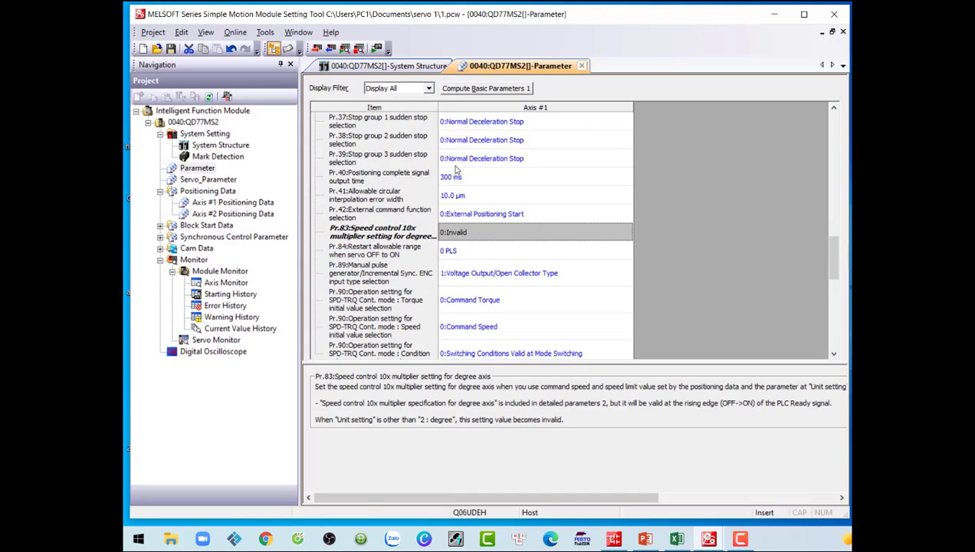
drag(438, 108, 446, 111)
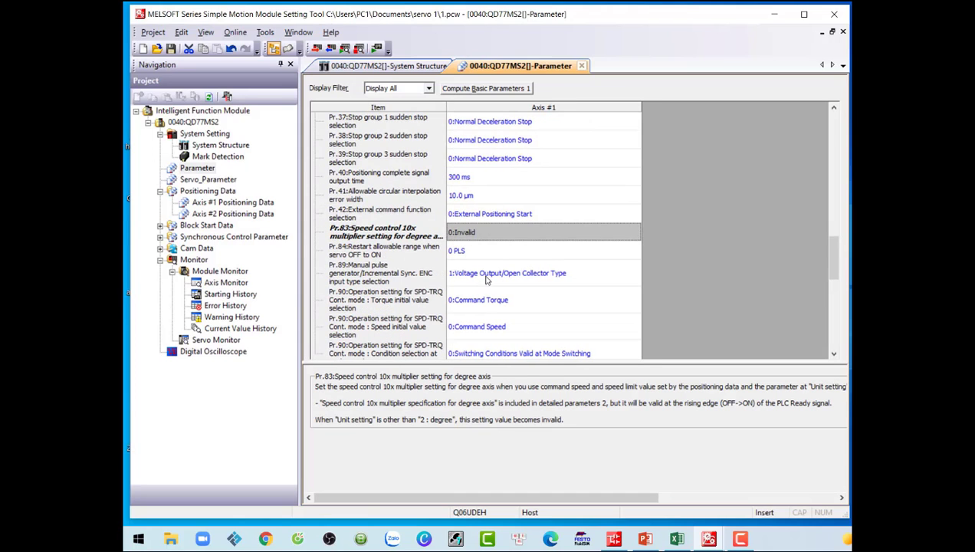
click(482, 277)
click(481, 291)
click(481, 328)
scroll(481, 328, down, 2)
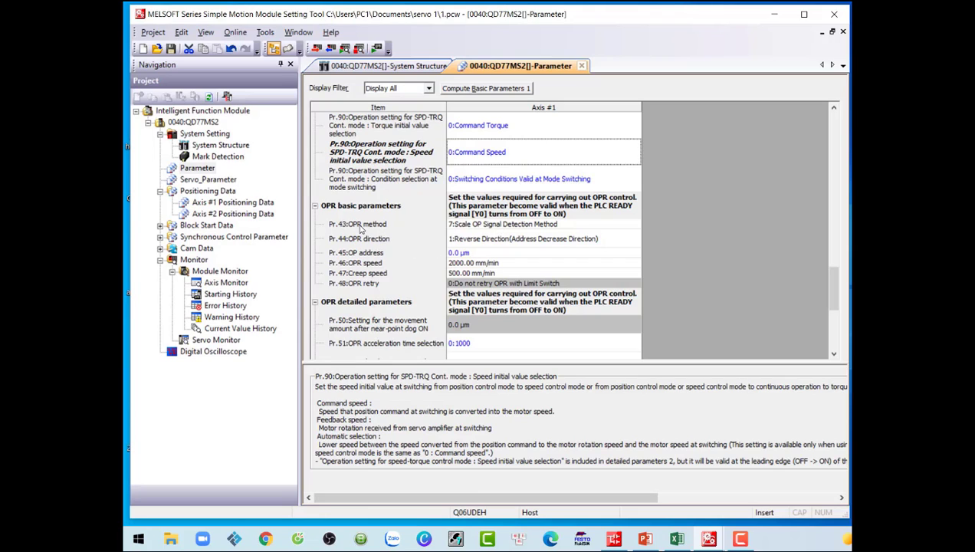
Set Axis #1's Pr.43 OPR method to 0:Near-point Dog Method and examine its speed and signal diagram
click(456, 225)
drag(567, 494, 747, 496)
click(484, 224)
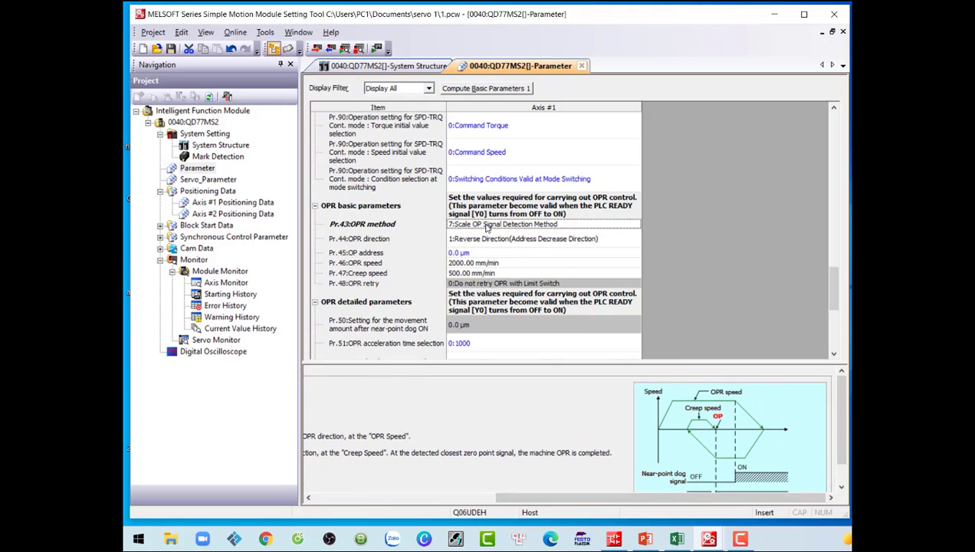
click(484, 225)
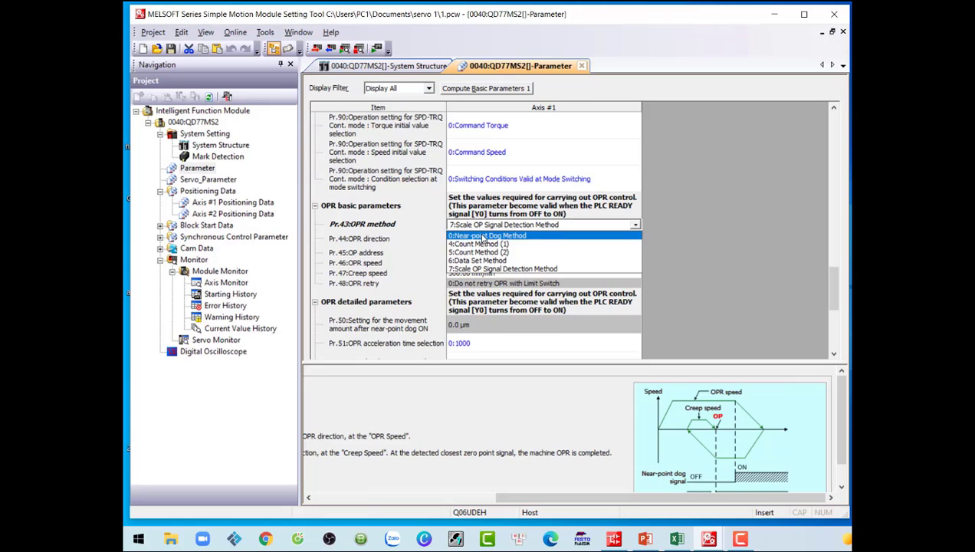
click(484, 237)
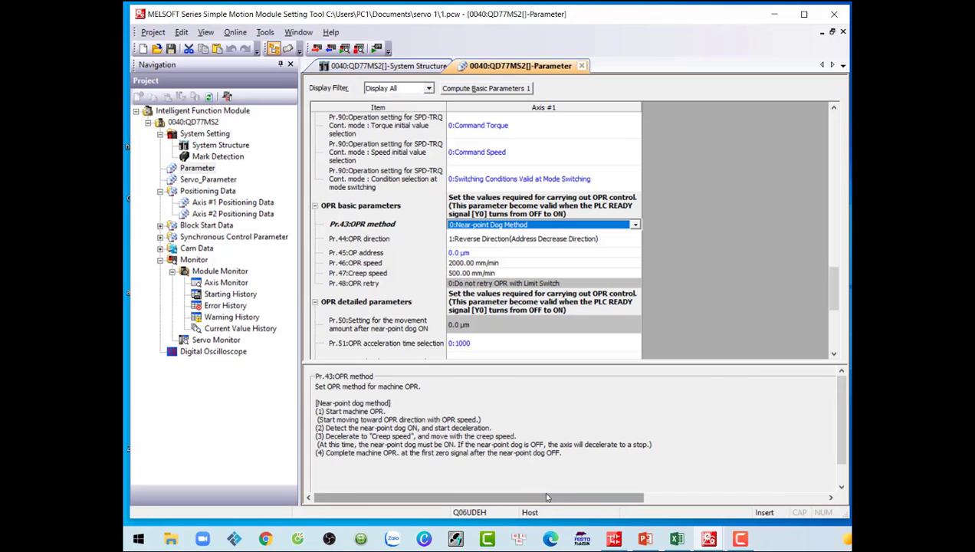
drag(543, 494, 725, 494)
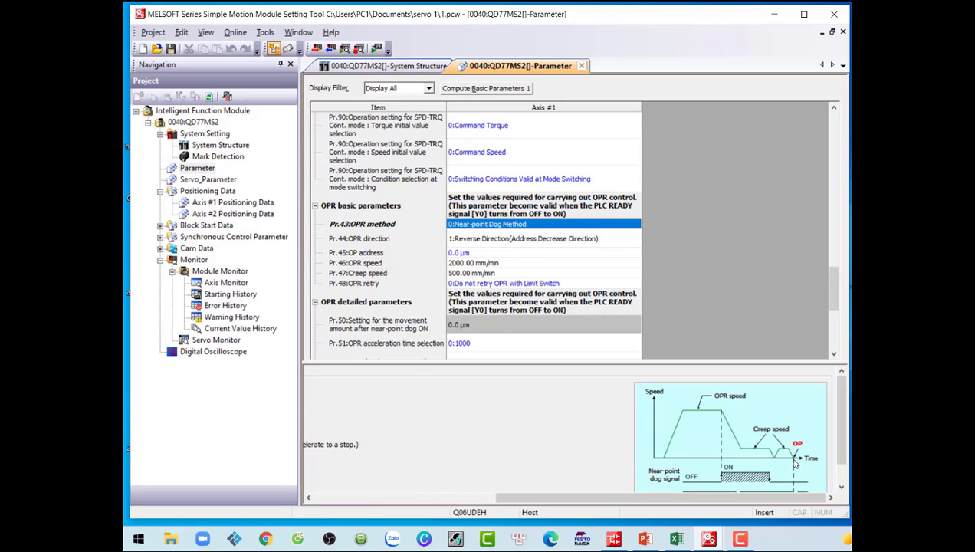
scroll(795, 463, down, 1)
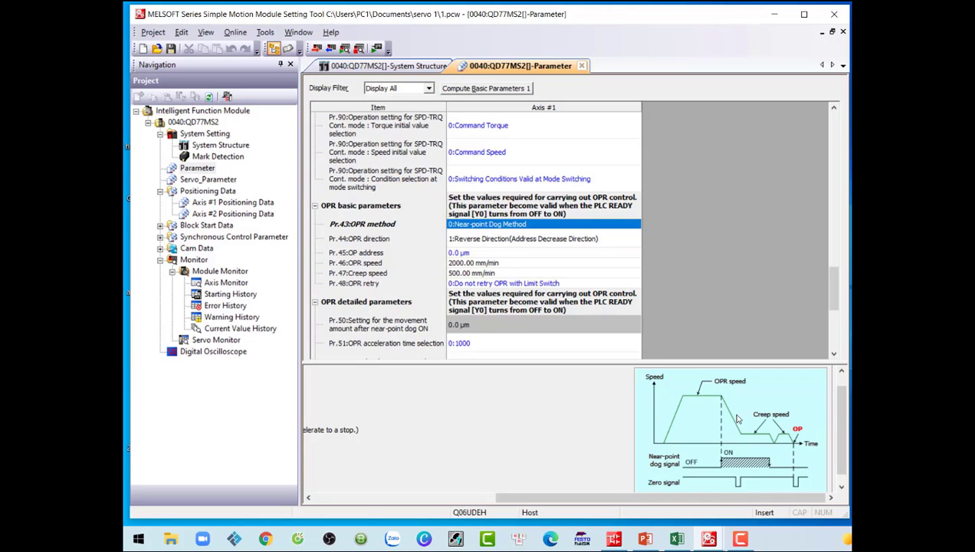
Set Axis #1's Pr.43 OPR method to 6:Data Set Method to read its description
click(495, 226)
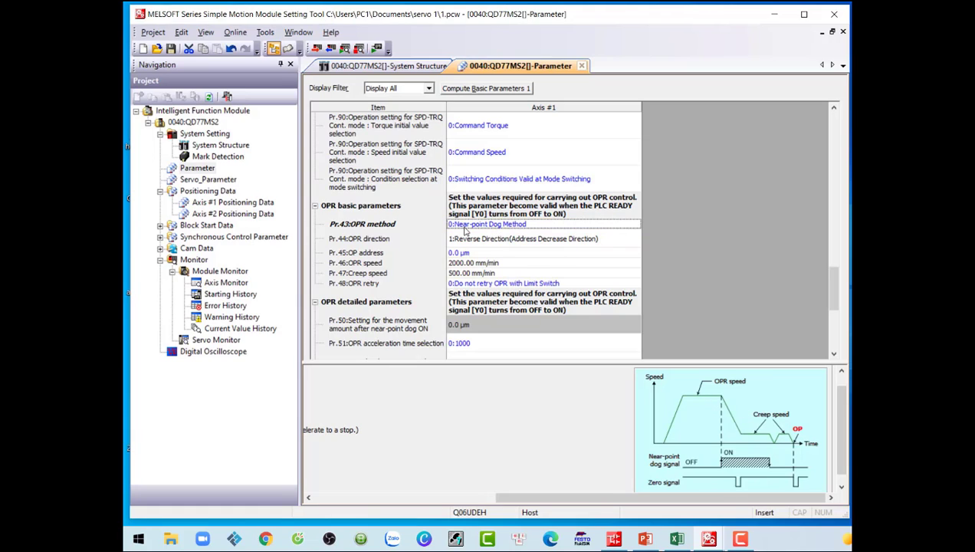
click(460, 239)
click(466, 227)
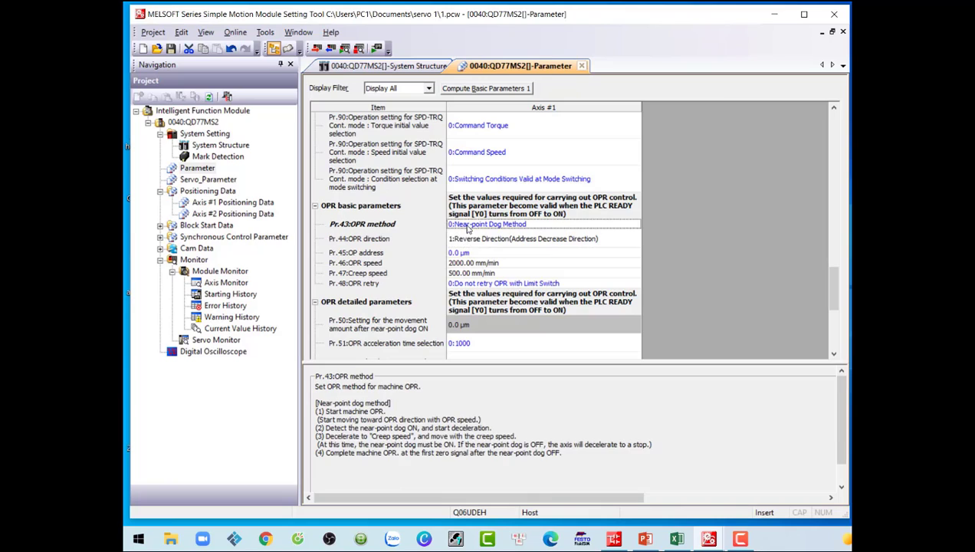
click(465, 226)
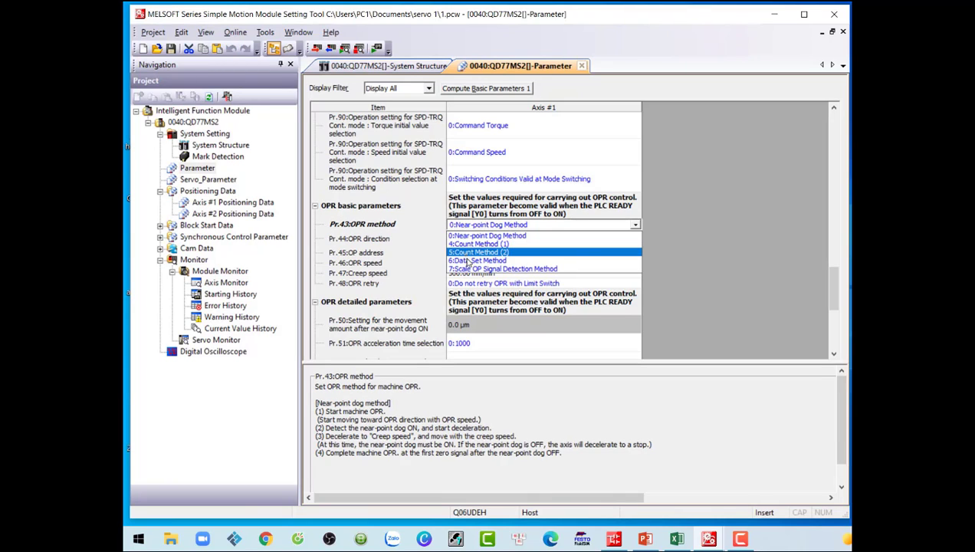
click(467, 262)
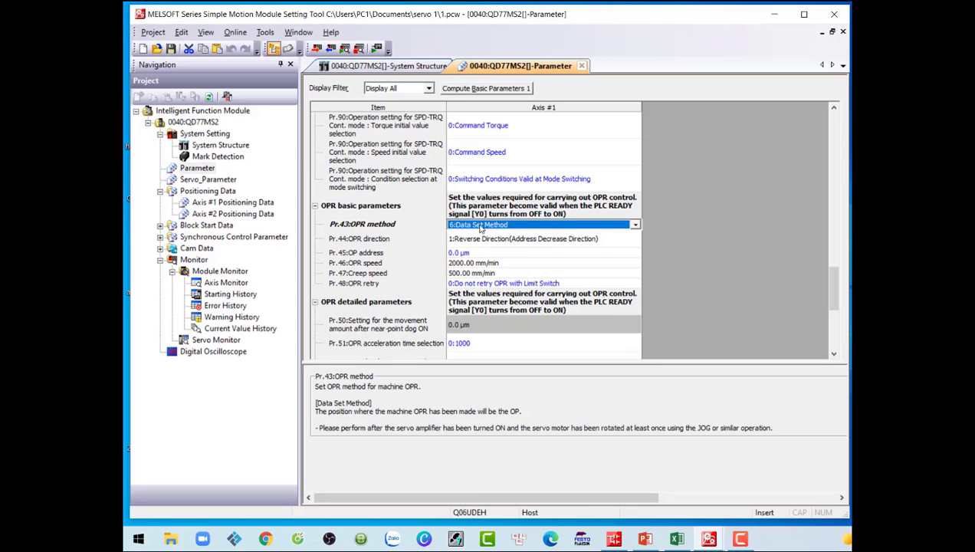
Set Axis #1's Pr.43 OPR method to 7:Scale OP Signal Detection Method and examine its diagram
click(475, 227)
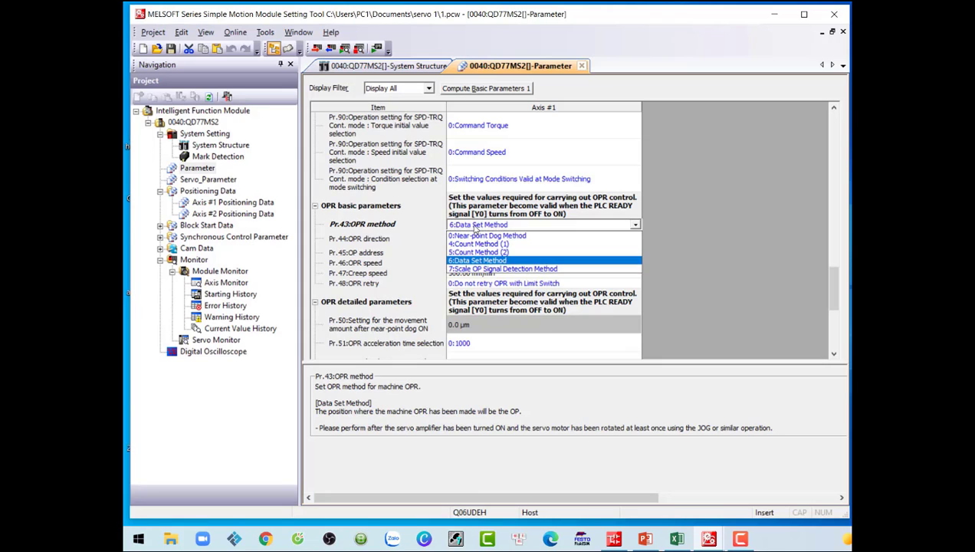
click(484, 273)
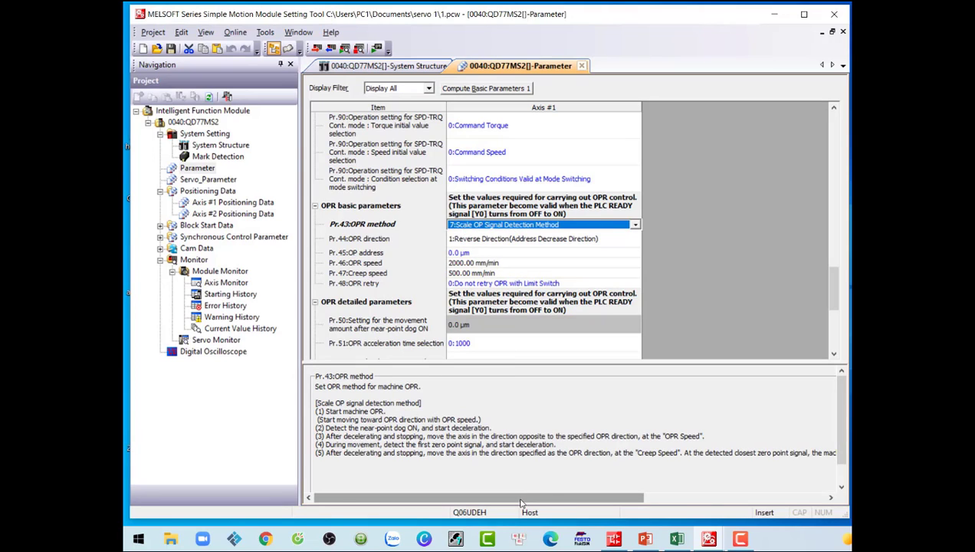
drag(514, 498, 755, 498)
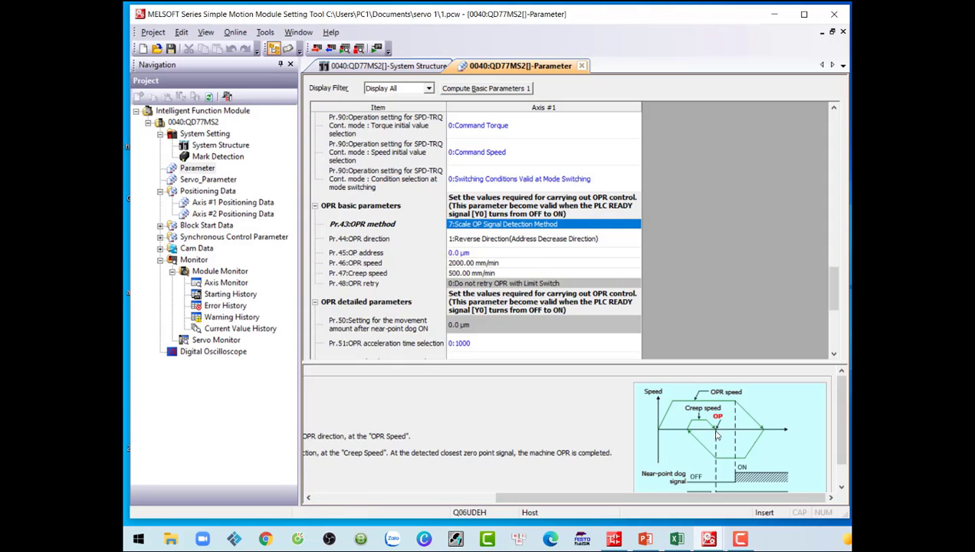
Examine the forward and reverse diagrams for Pr.44 OPR direction, enlarging the description area to show them in full
click(488, 241)
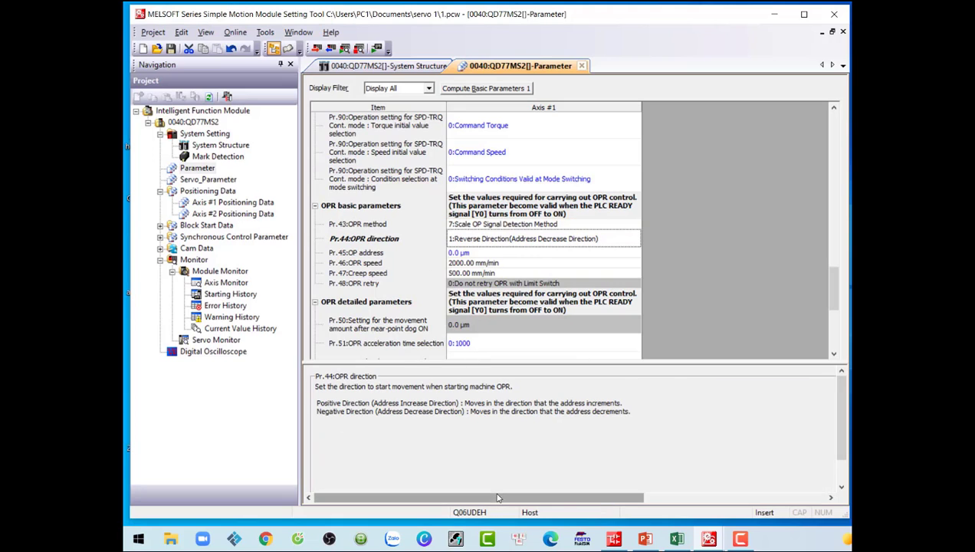
drag(495, 497, 687, 500)
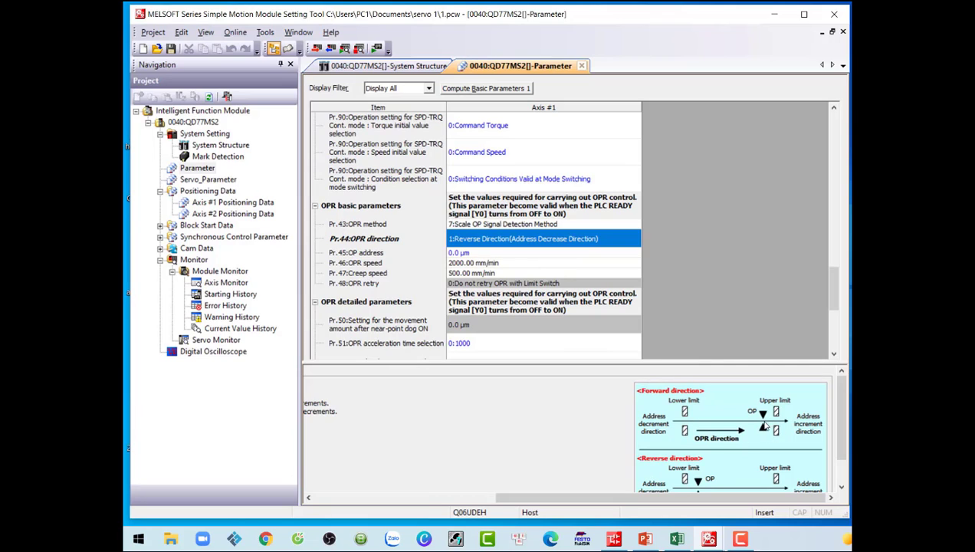
scroll(764, 428, down, 1)
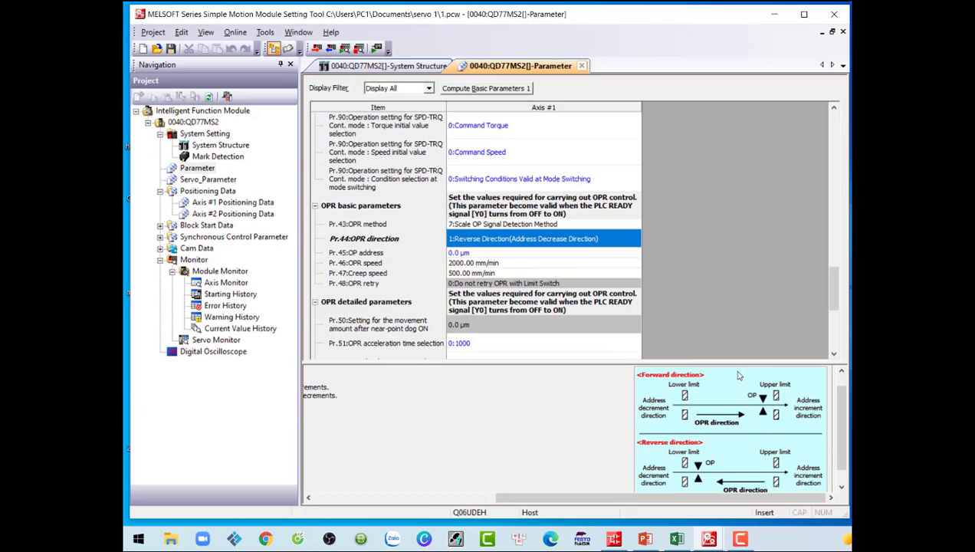
drag(734, 362, 735, 309)
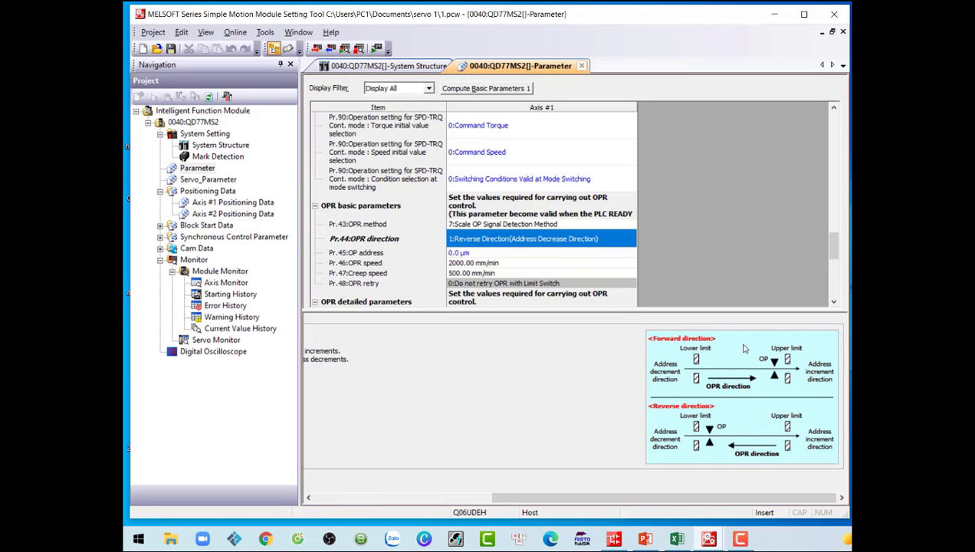
Review the descriptions of Pr.45 OP address, Pr.46 OPR speed and Pr.47 Creep speed, and the Pr.48 OPR retry diagram
click(507, 253)
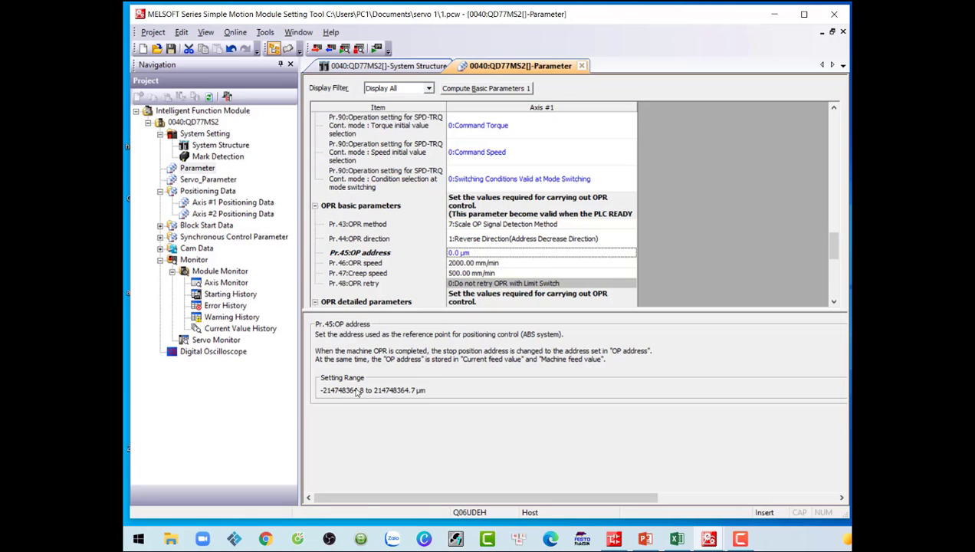
click(459, 262)
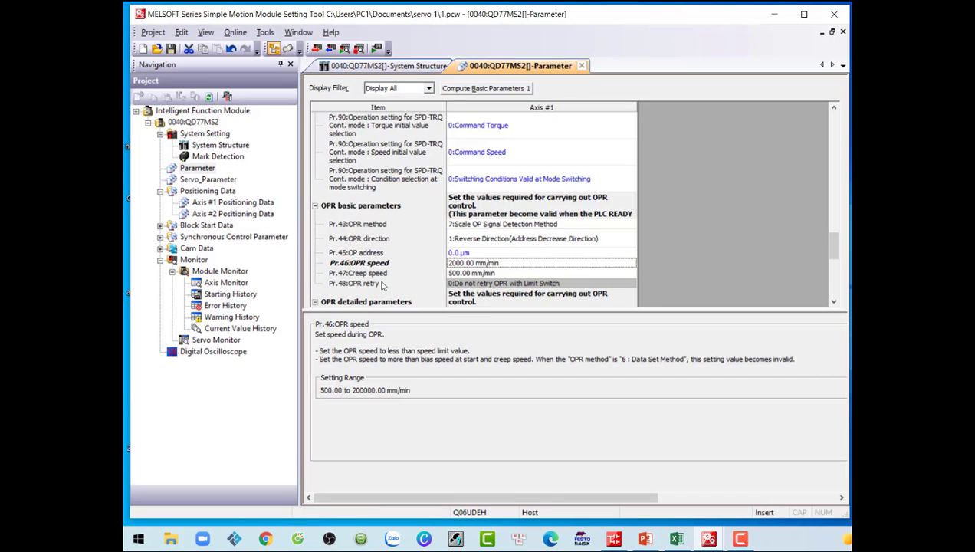
click(471, 273)
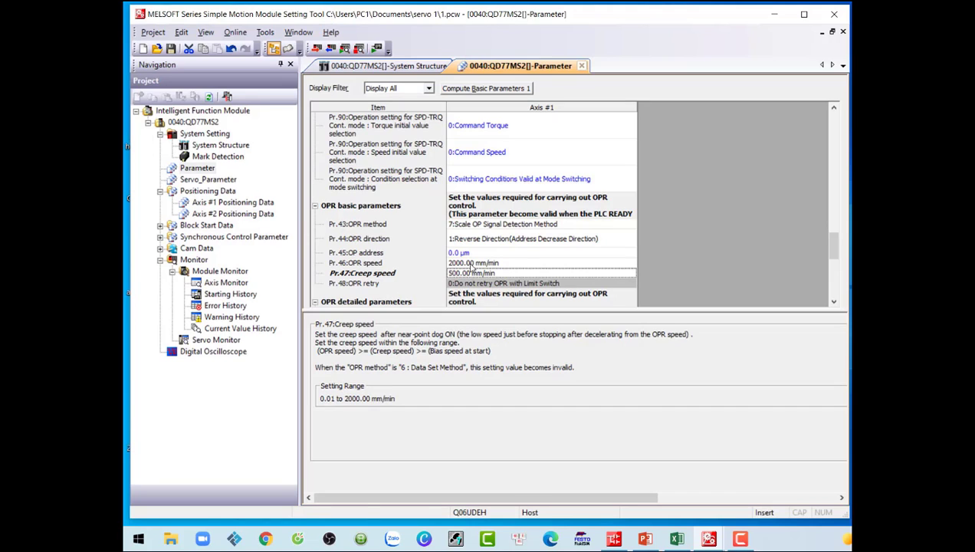
click(473, 284)
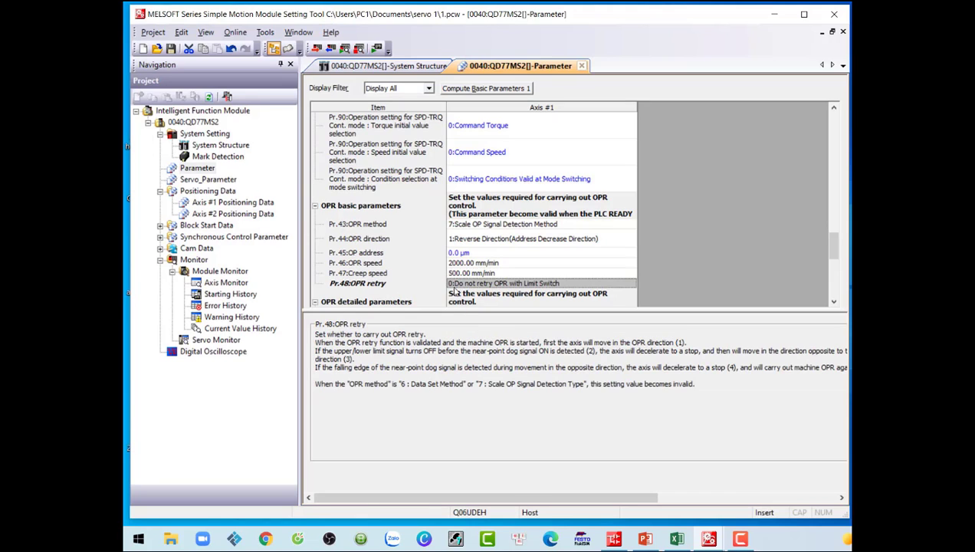
drag(518, 497, 700, 484)
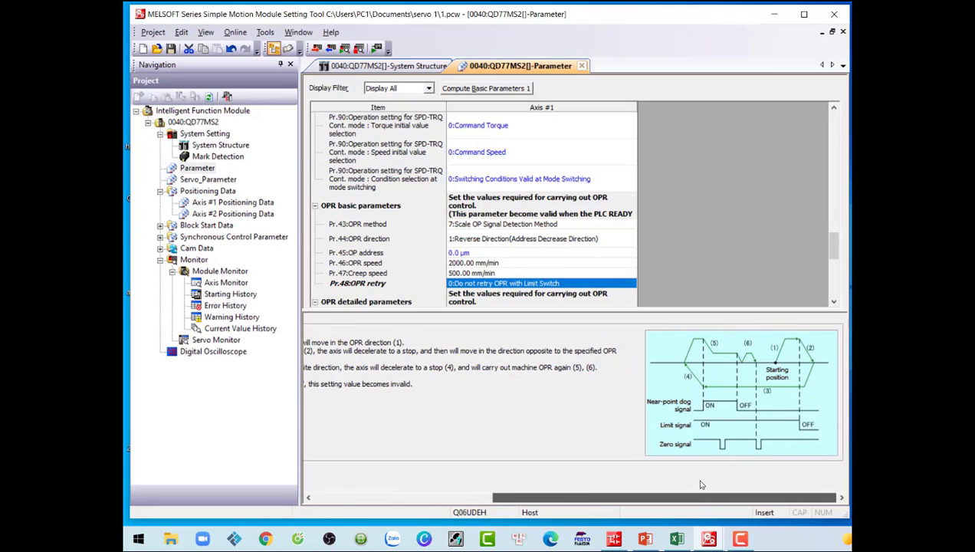
click(461, 285)
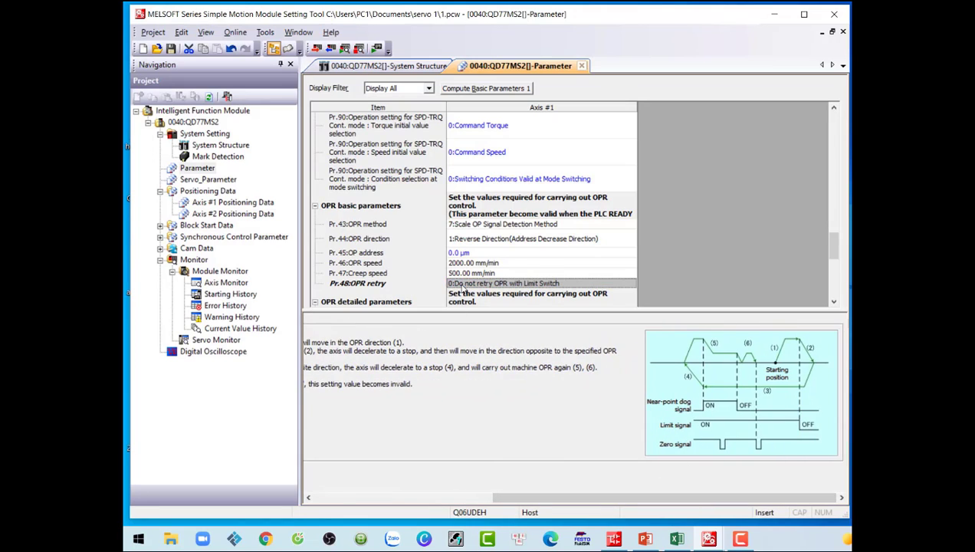
click(650, 503)
mouse_move(650, 502)
mouse_down()
mouse_move(470, 502)
mouse_move(653, 503)
mouse_up()
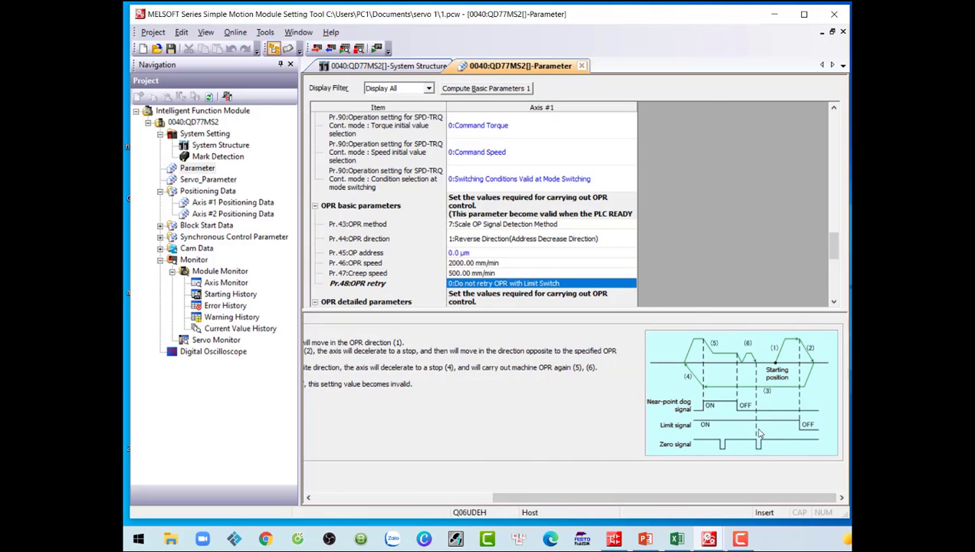
Look over the OPR detailed parameters and Expansion parameters, and read the description of Pr.57 Dwell time during OPR retry
click(471, 297)
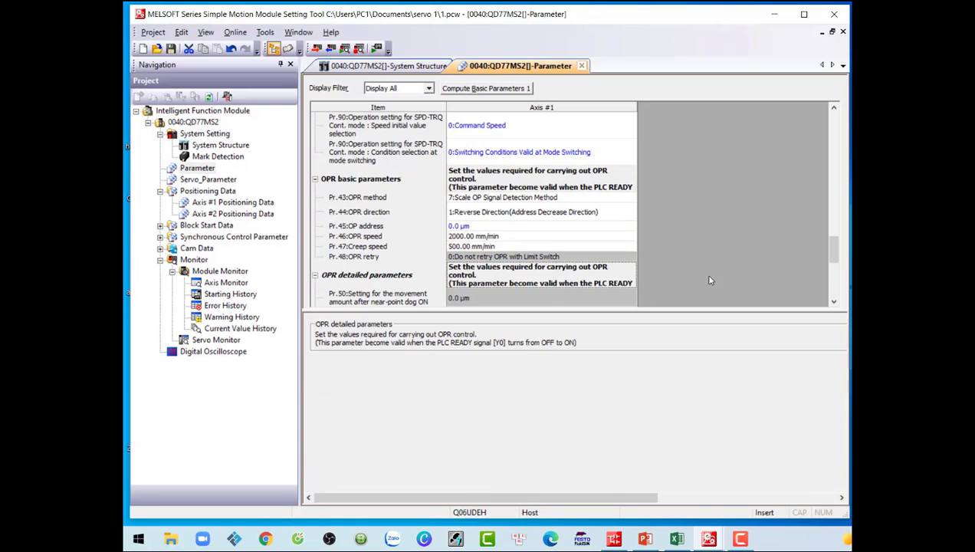
click(492, 257)
scroll(492, 262, down, 5)
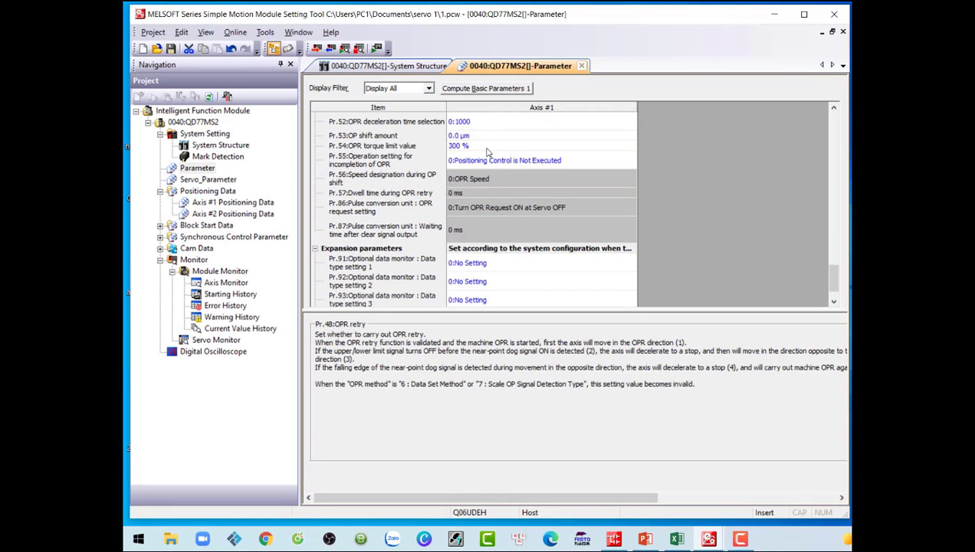
scroll(487, 219, down, 2)
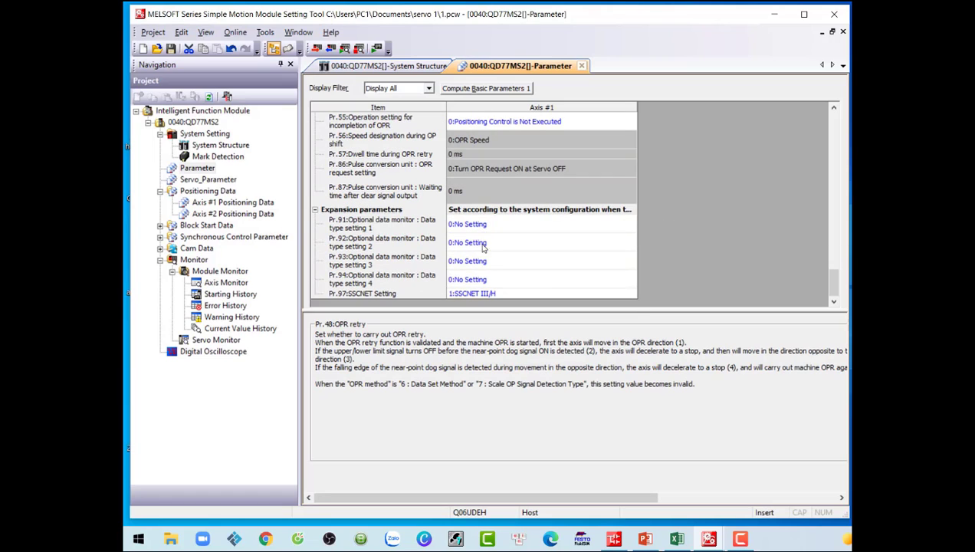
scroll(481, 219, up, 3)
scroll(481, 220, down, 3)
click(474, 190)
click(476, 154)
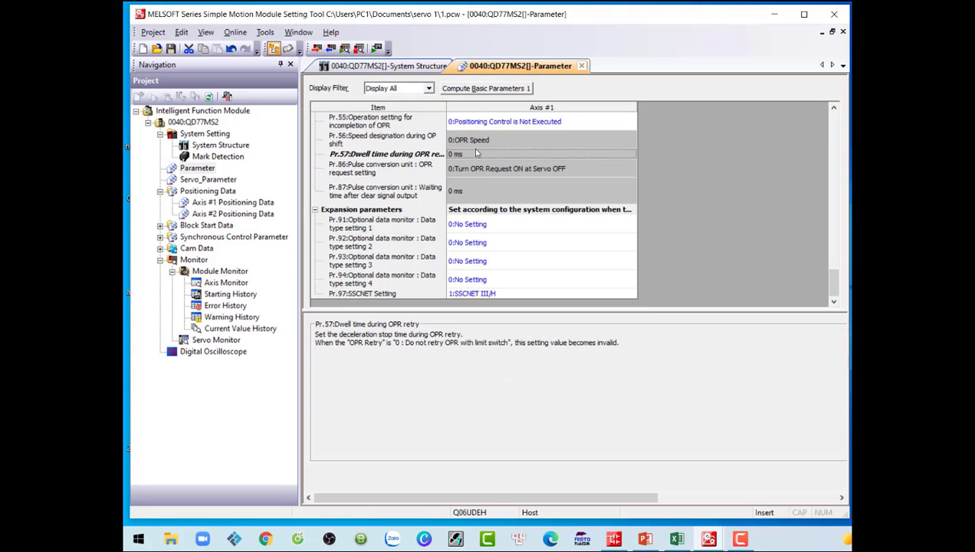
Read the description of Pr.56 Speed designation during OP shift and set Pr.97 SSCNET Setting to 1:SSCNET III/H
click(475, 140)
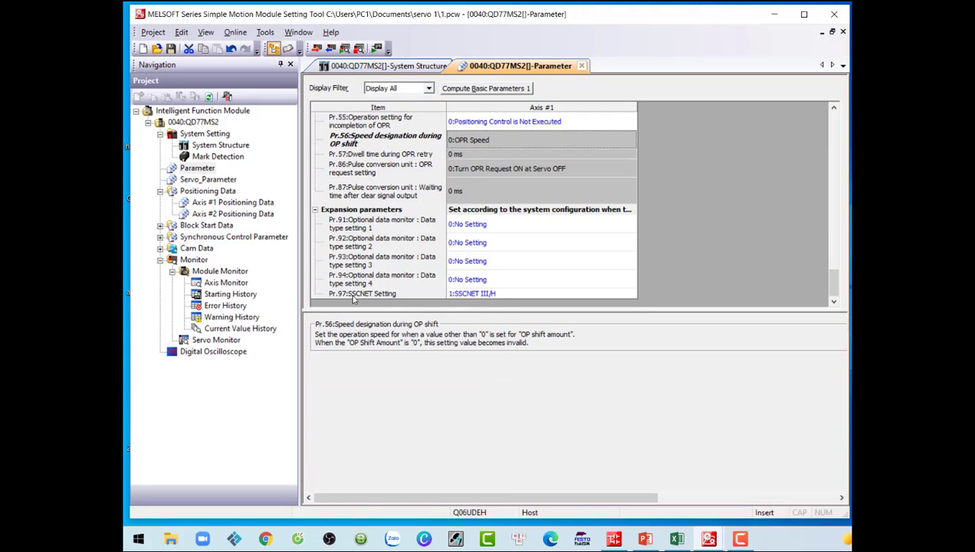
click(463, 295)
click(462, 295)
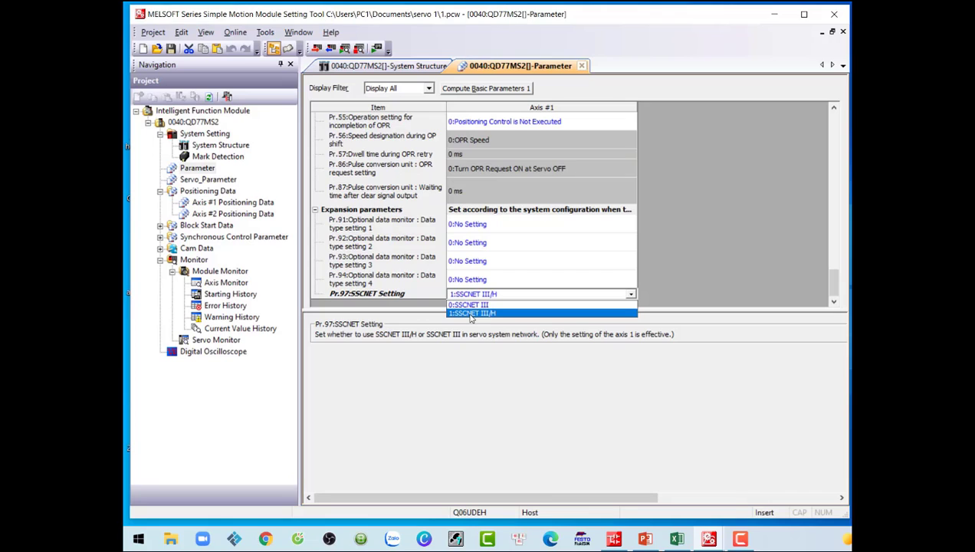
click(510, 313)
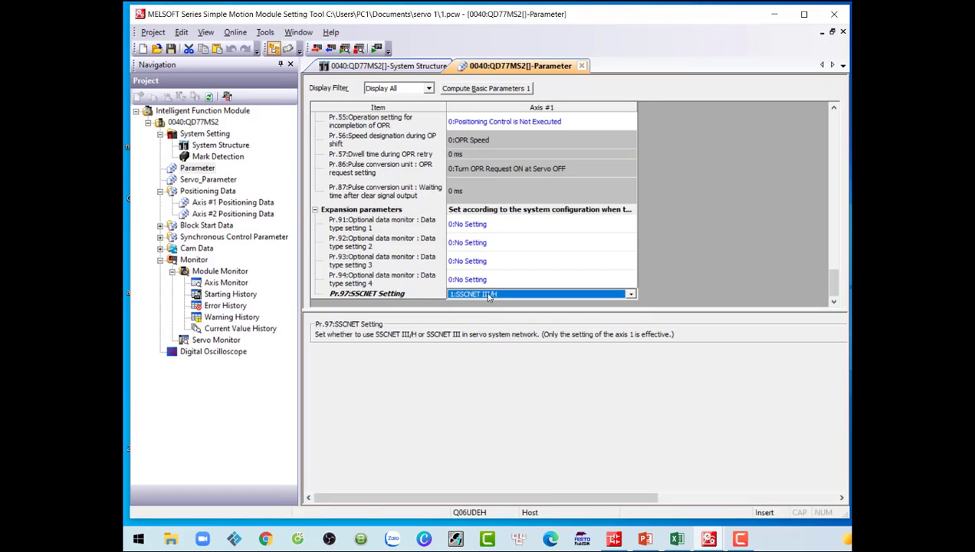
click(474, 298)
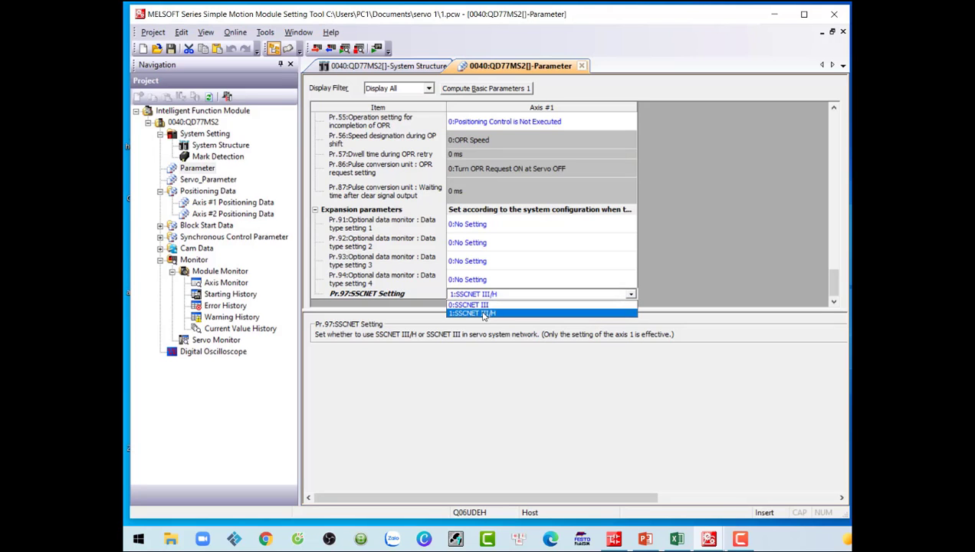
click(510, 312)
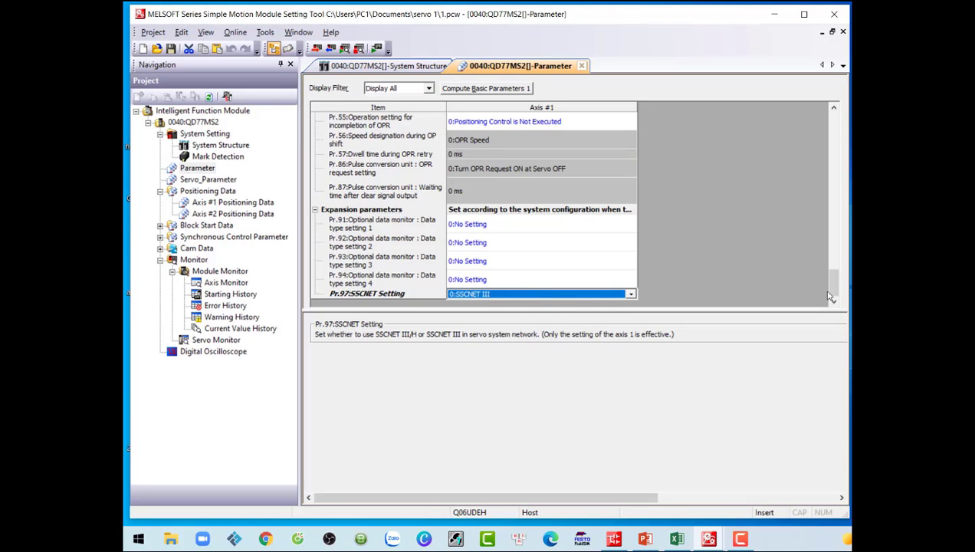
Enlarge the parameter list area and look over Axis #1's settings from Basic parameters 1 down to Expansion parameters
drag(831, 295, 841, 125)
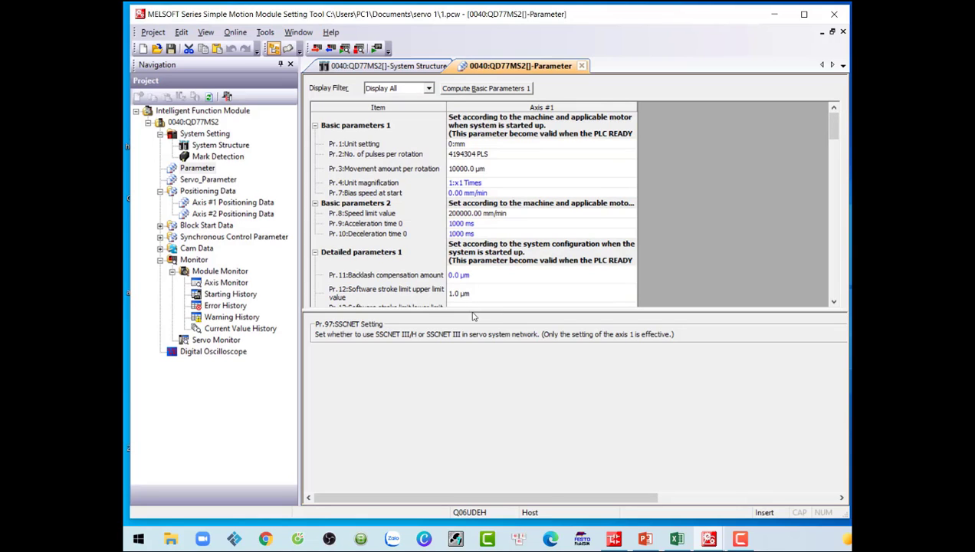
click(559, 322)
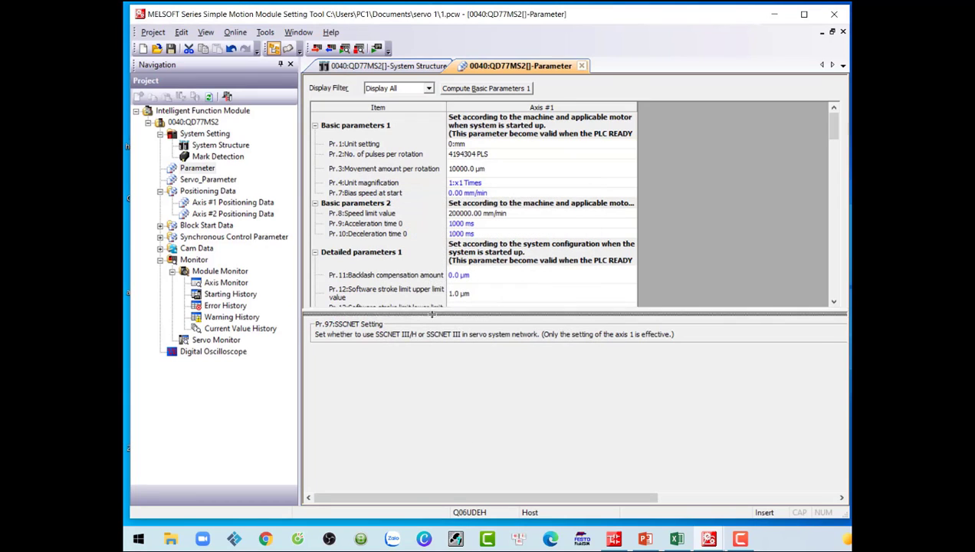
drag(431, 314, 426, 452)
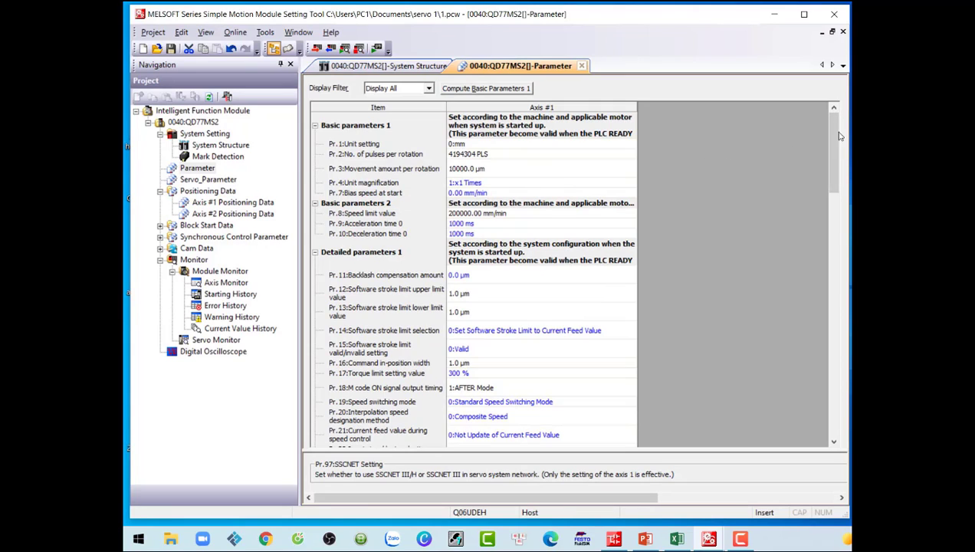
drag(835, 134, 833, 395)
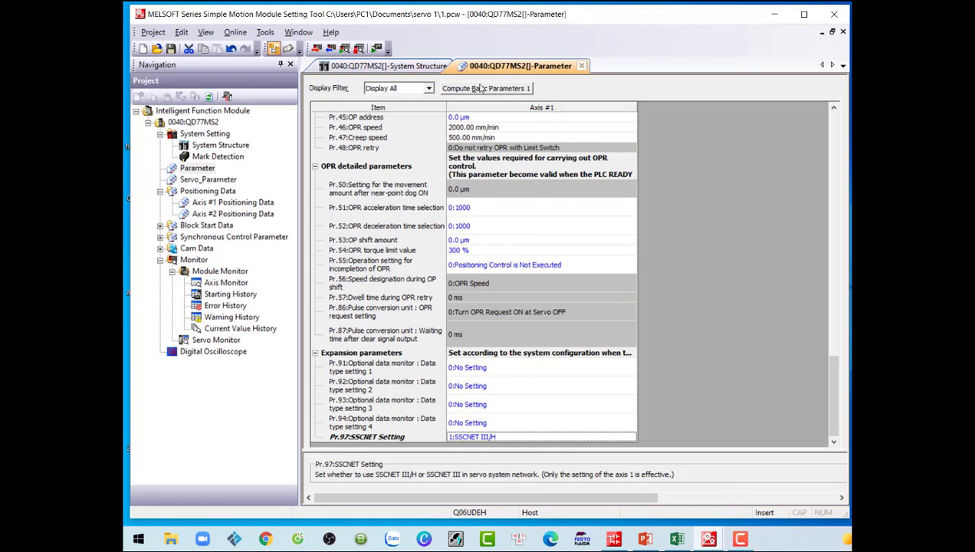
Write the 0040:QD77MS2 data to the module, allowing the remote STOP and overwriting the flash ROM contents
click(315, 48)
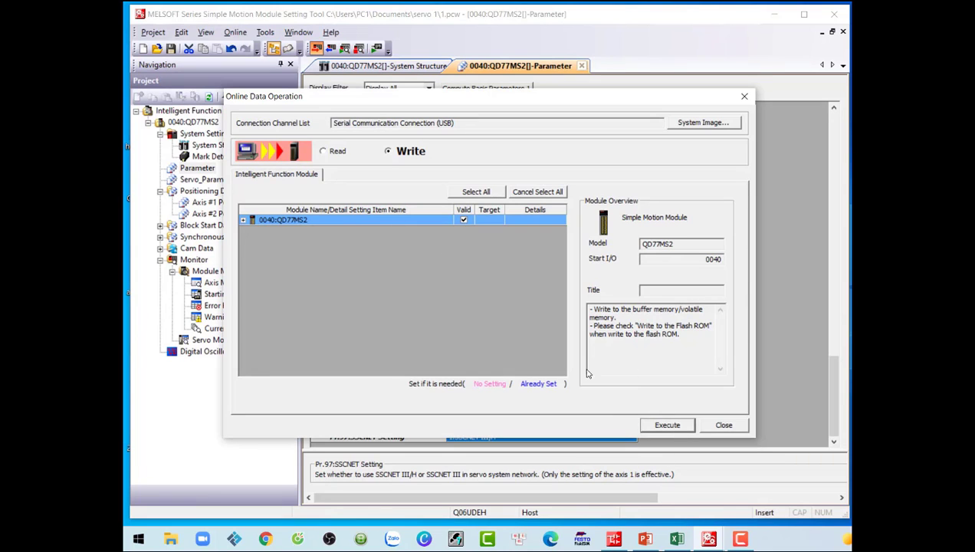
click(666, 426)
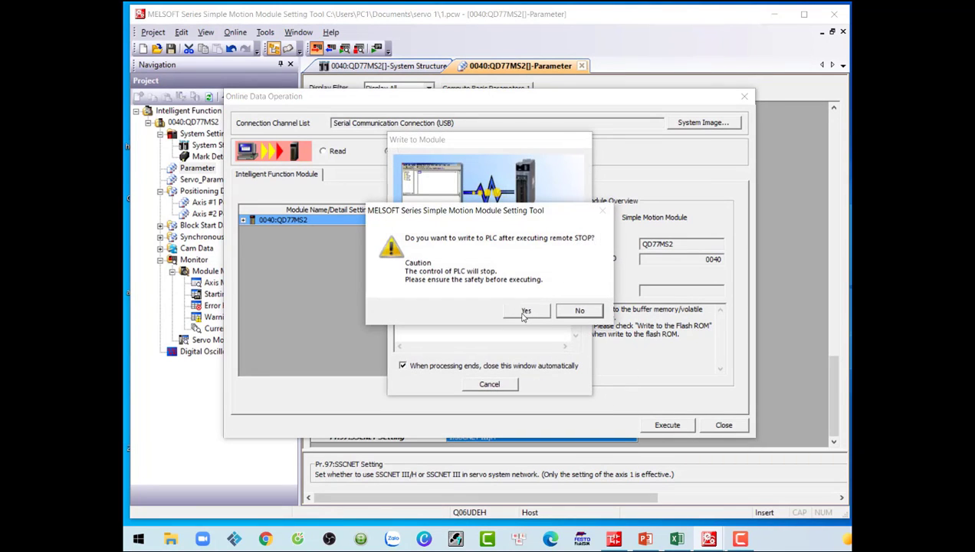
click(525, 310)
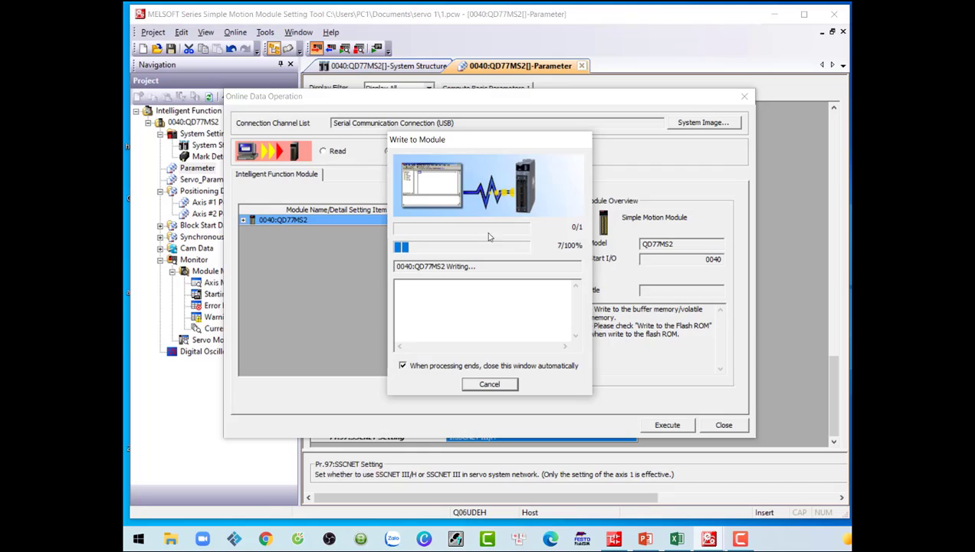
click(403, 366)
click(403, 366)
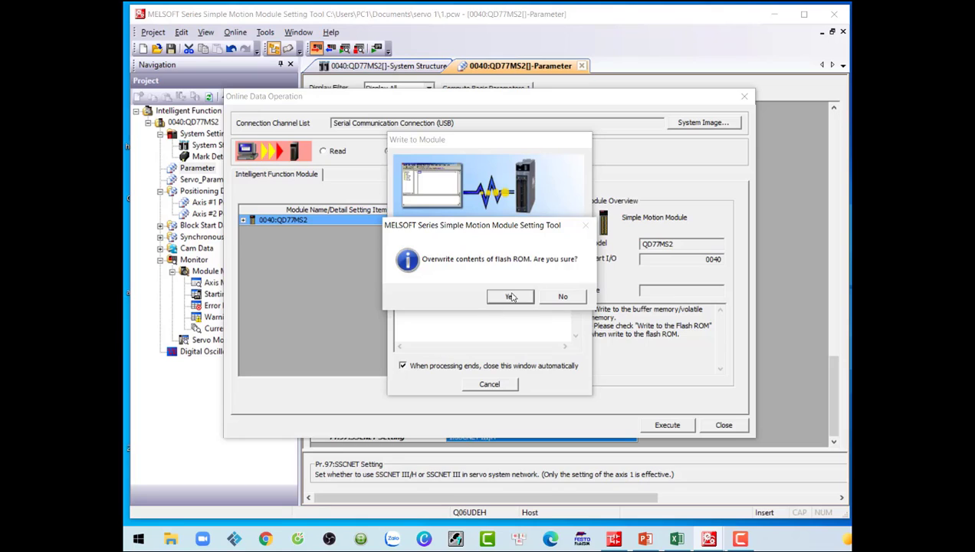
click(510, 295)
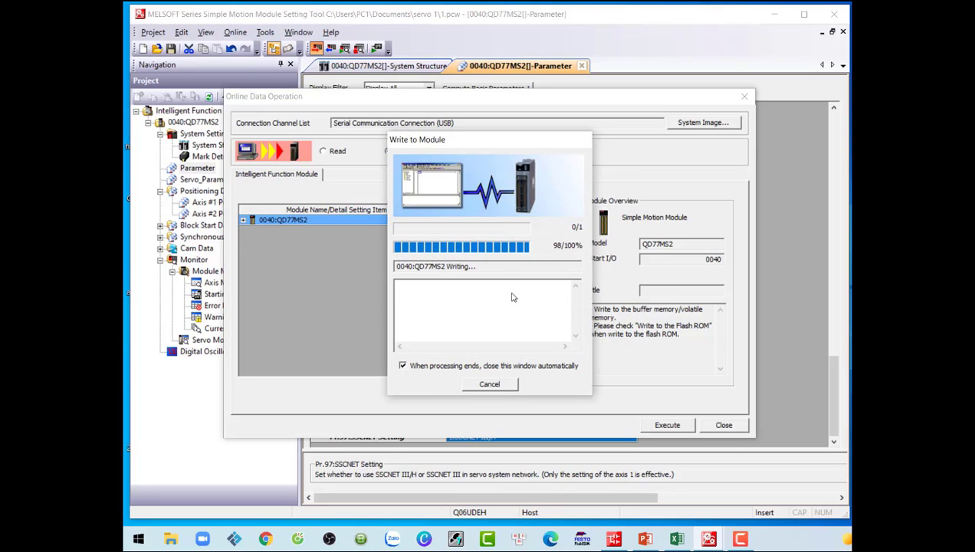
click(517, 308)
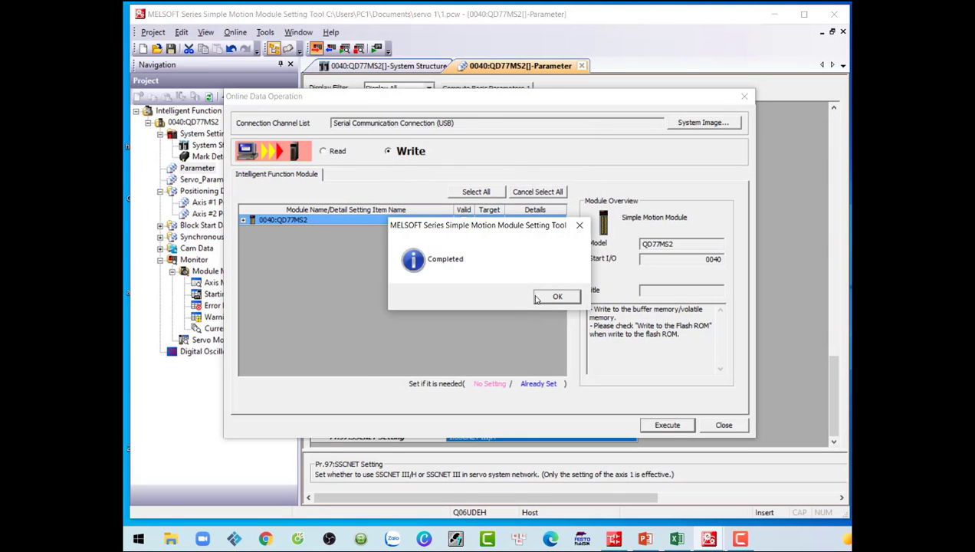
click(540, 297)
click(712, 425)
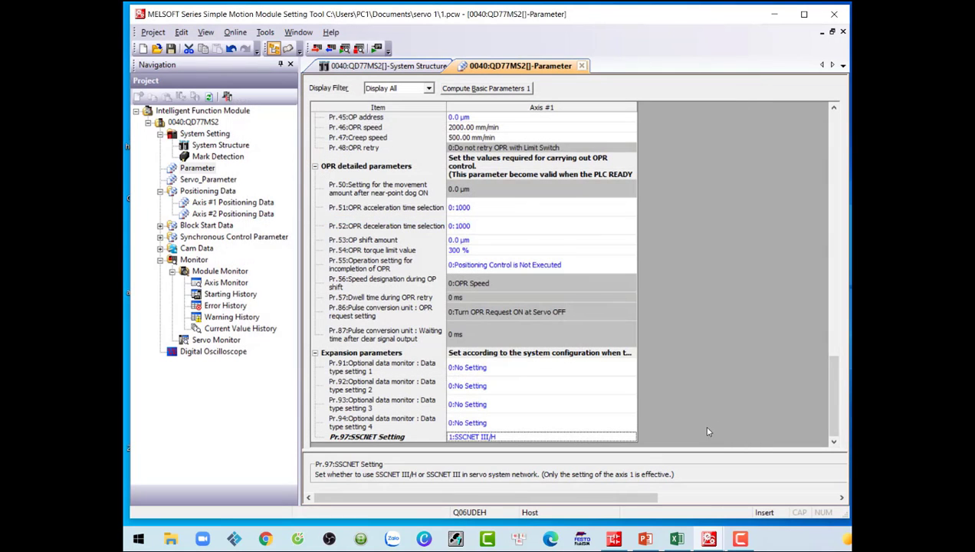
click(502, 289)
scroll(501, 289, up, 4)
scroll(498, 290, up, 3)
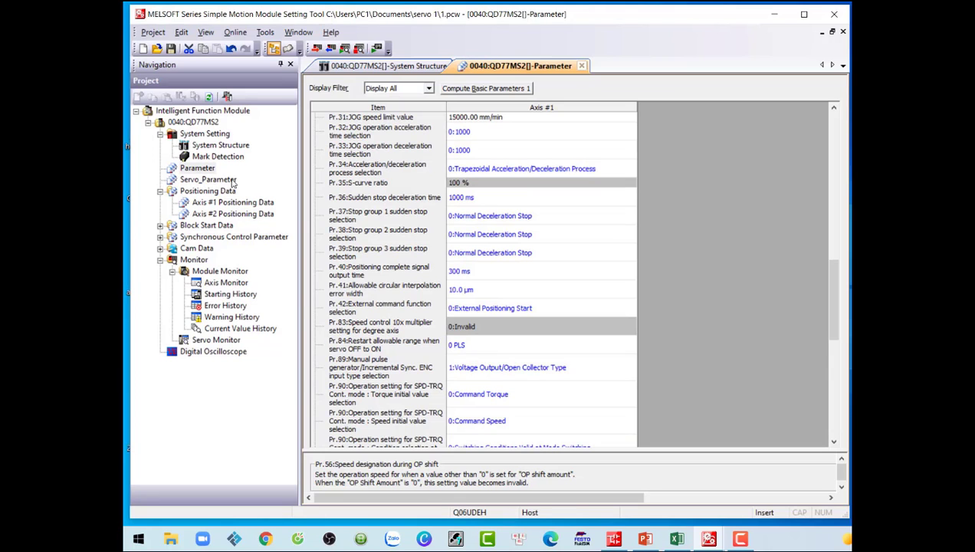
click(208, 168)
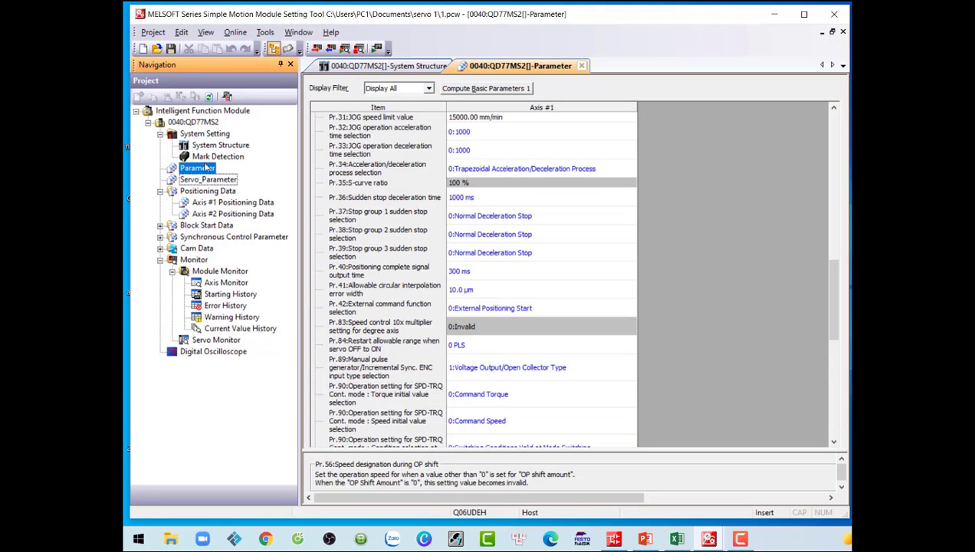
click(205, 176)
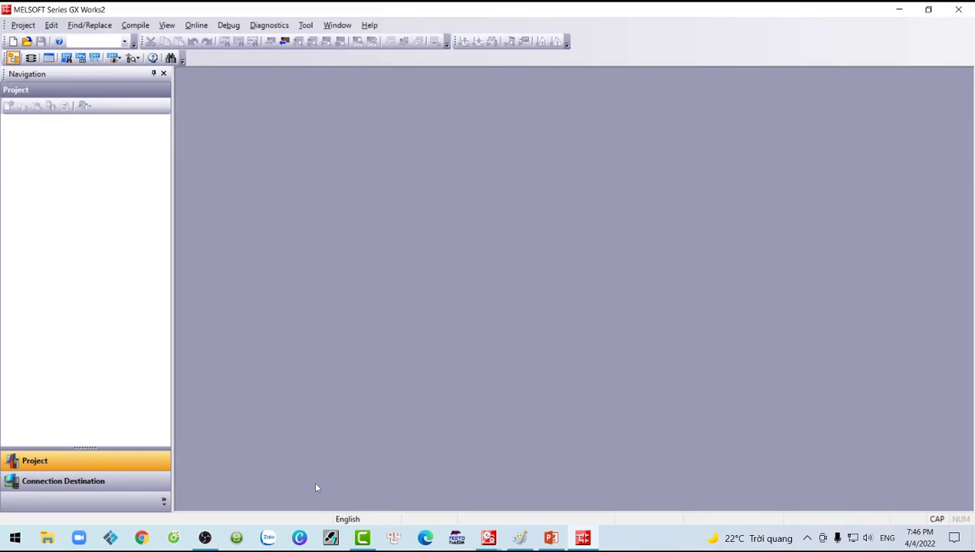
In GX Works2, open the project p1 from the servo 1 folder
click(26, 41)
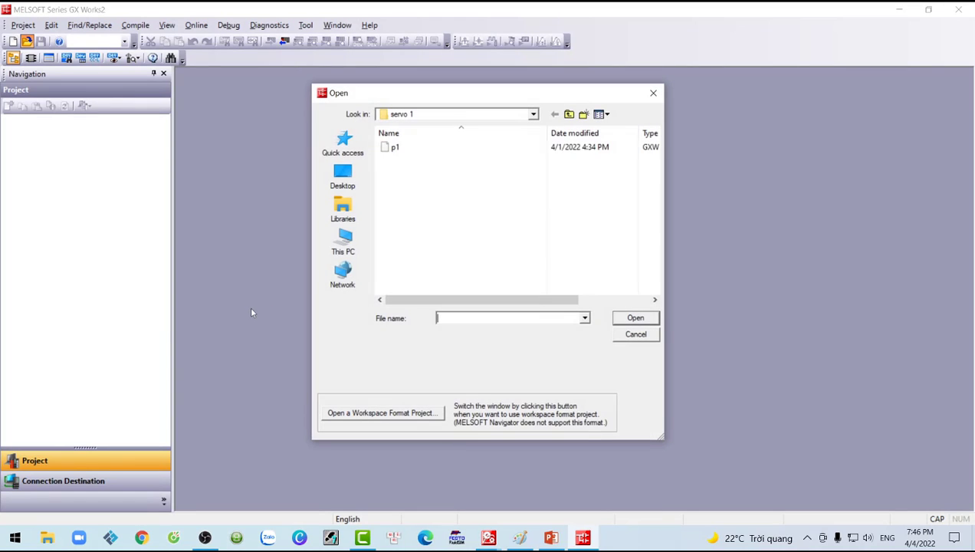
click(393, 147)
double_click(393, 147)
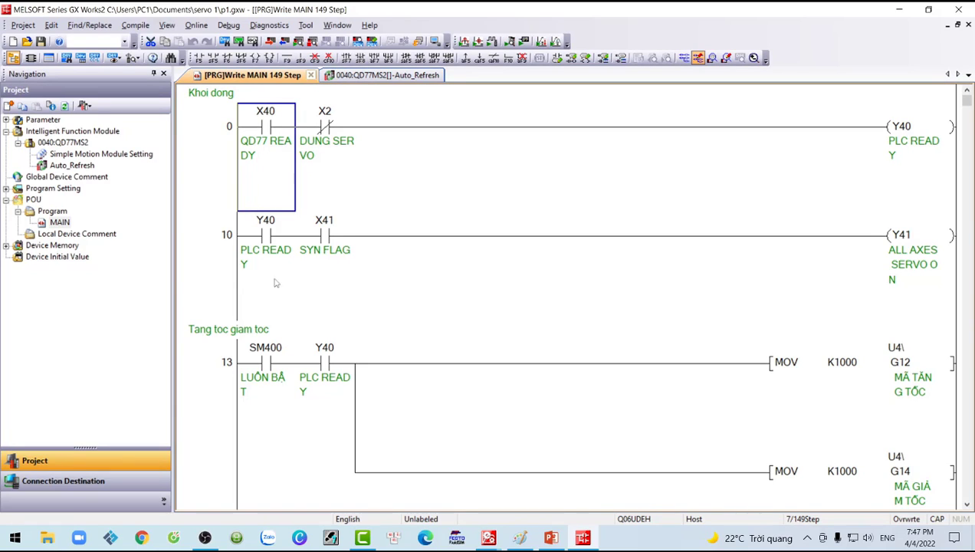
Switch to the Simple Motion Module Setting Tool and open its Buffer Memory Address List in Excel, dismissing the Office activation wizard
click(488, 537)
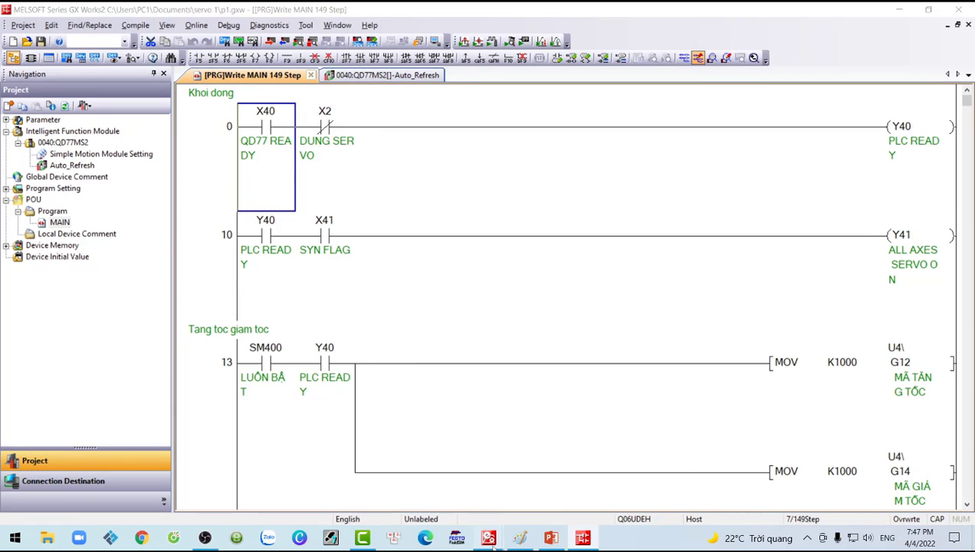
click(350, 483)
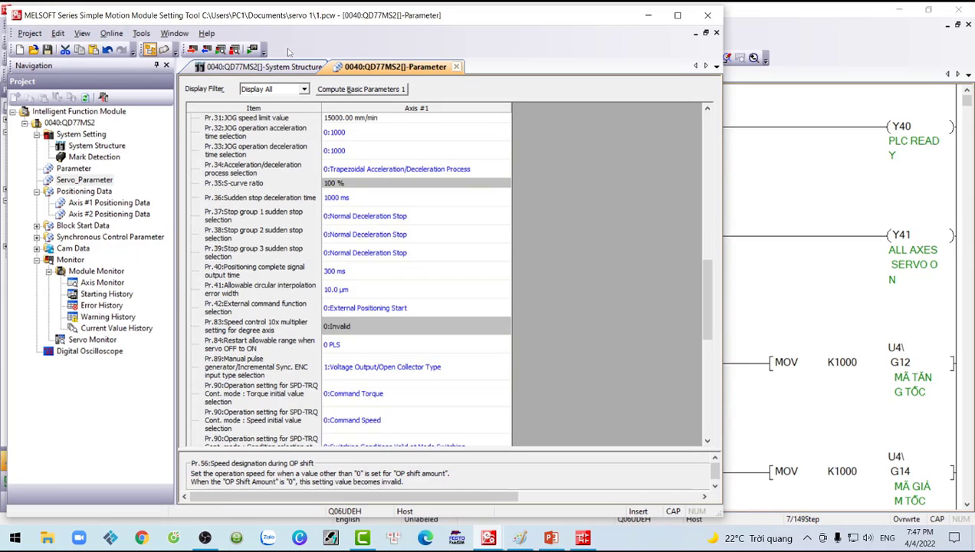
click(207, 35)
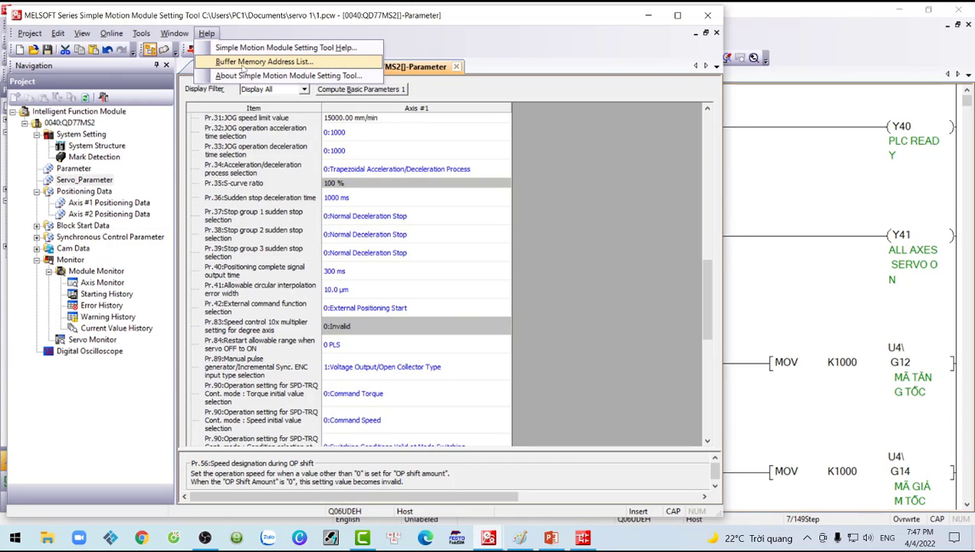
key(Escape)
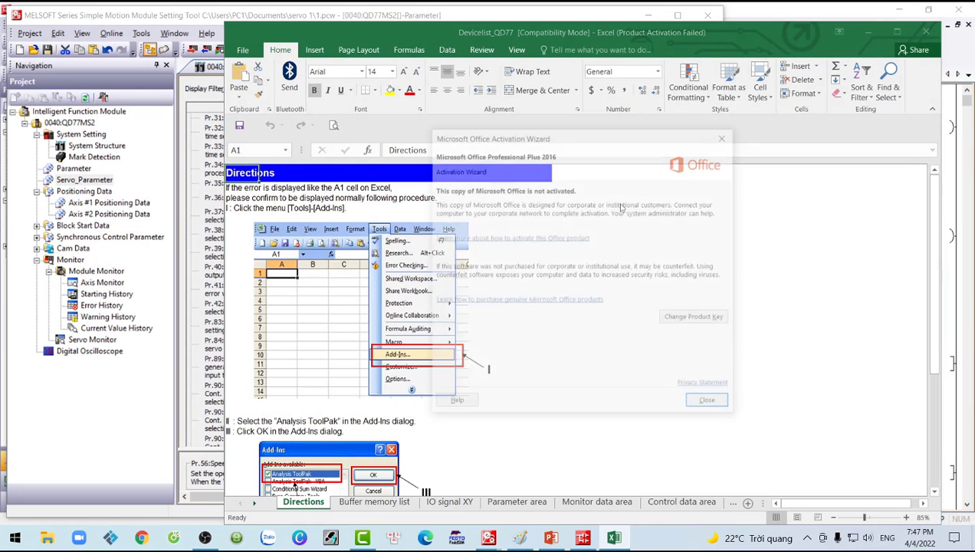
click(691, 404)
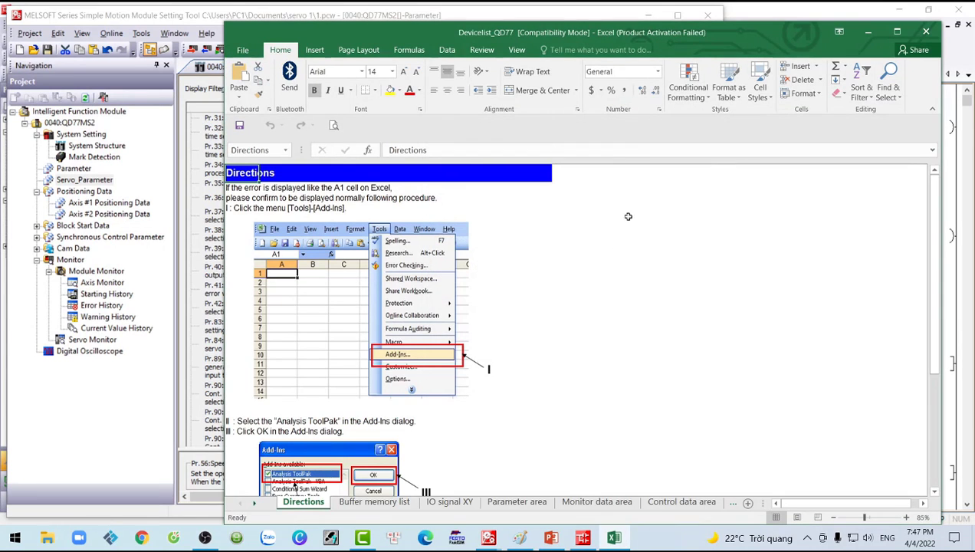
drag(599, 39, 567, 22)
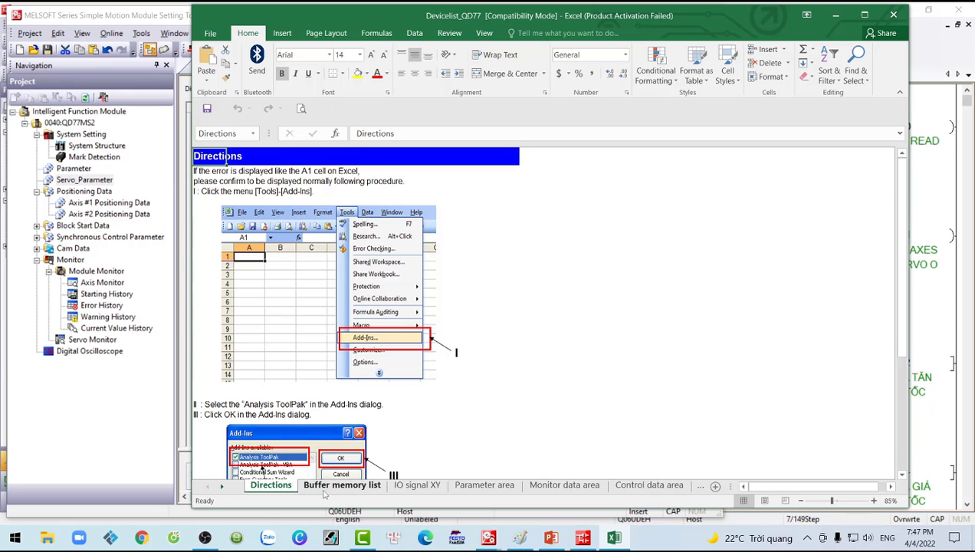
Look through the buffer memory area configuration list for the parameter, monitor, control, positioning and servo parameter areas
click(330, 491)
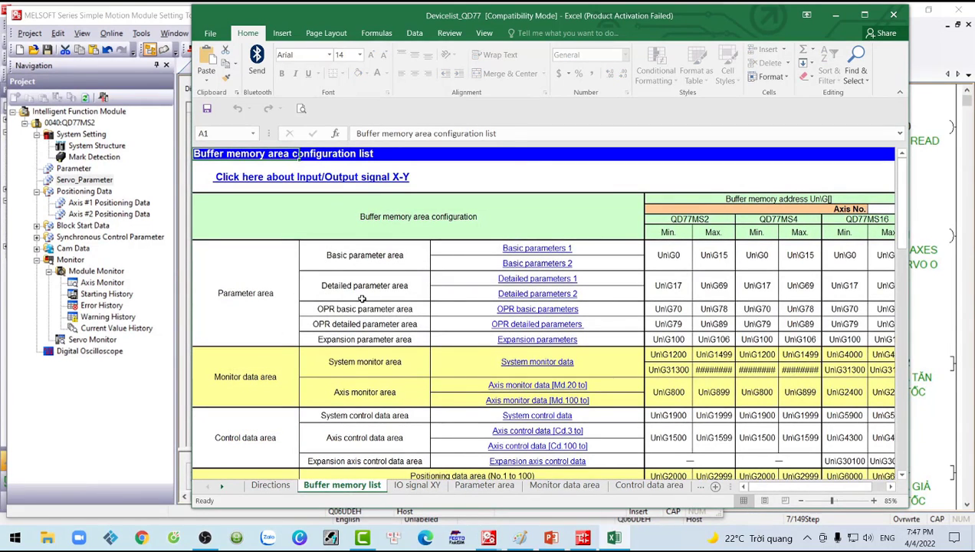
scroll(337, 316, down, 4)
scroll(324, 314, down, 4)
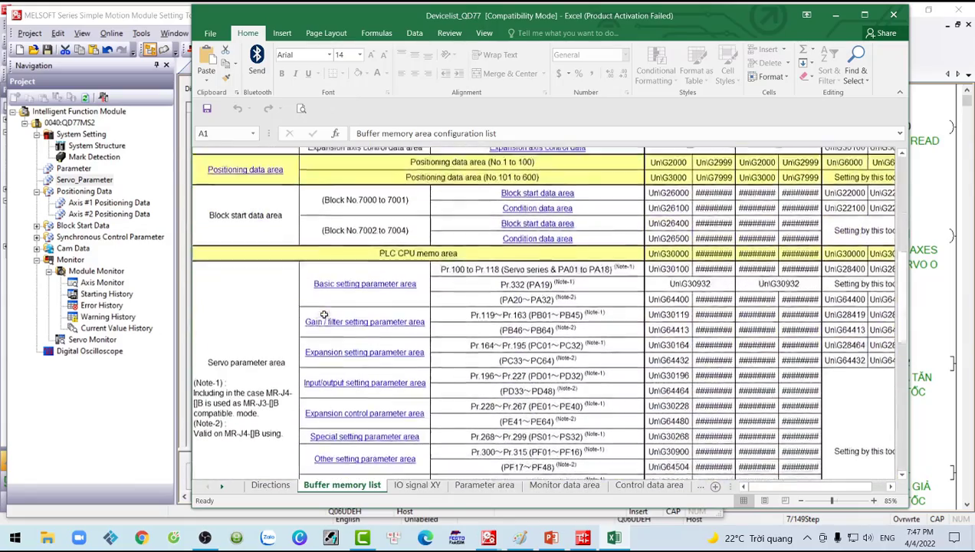
scroll(322, 327, up, 3)
scroll(322, 327, up, 5)
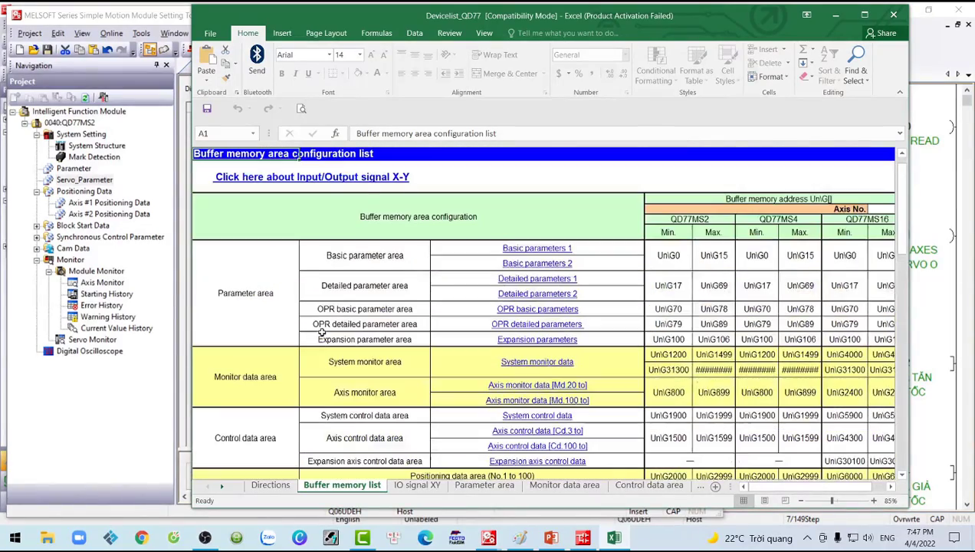
Examine the X and Y device rows of the IO signal XY sheet, and return to the MAIN ladder program in GX Works2
click(416, 486)
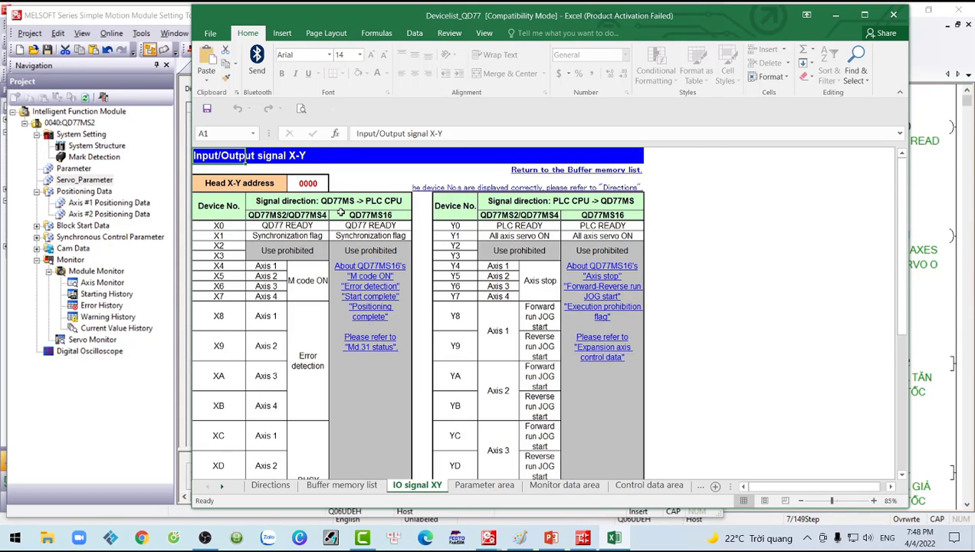
click(221, 225)
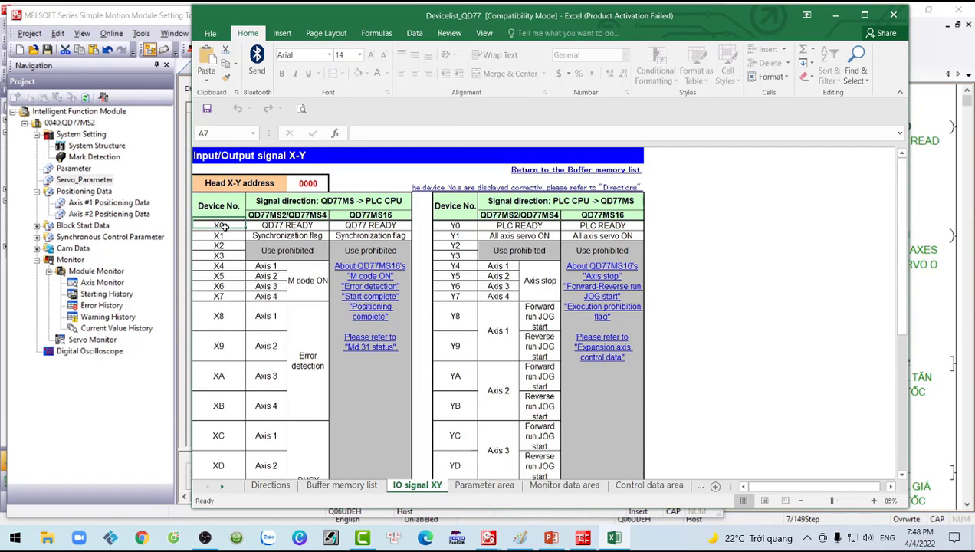
click(455, 226)
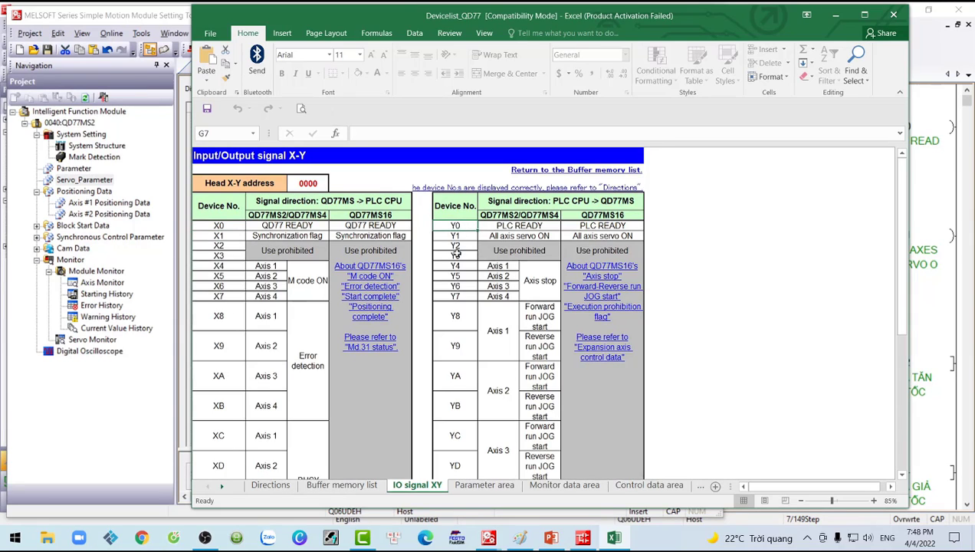
click(455, 286)
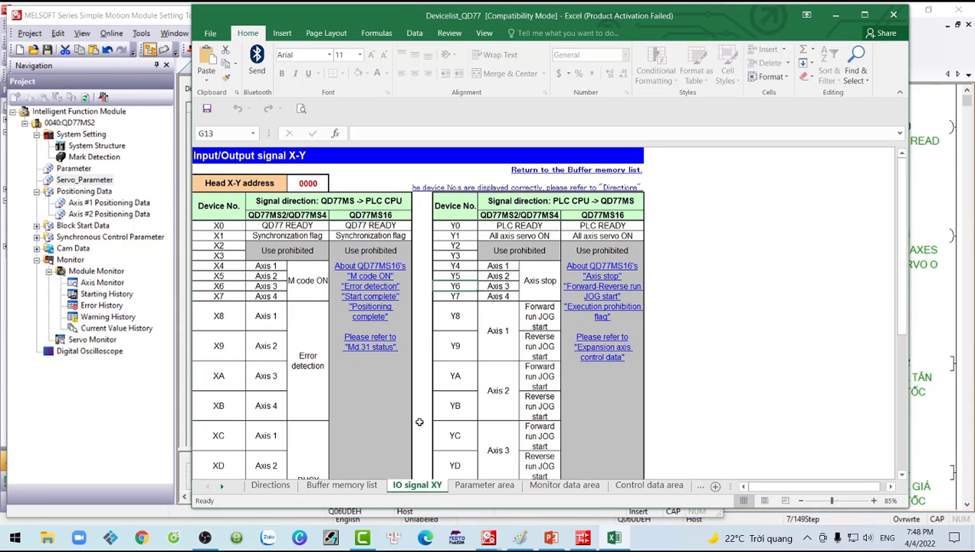
click(582, 540)
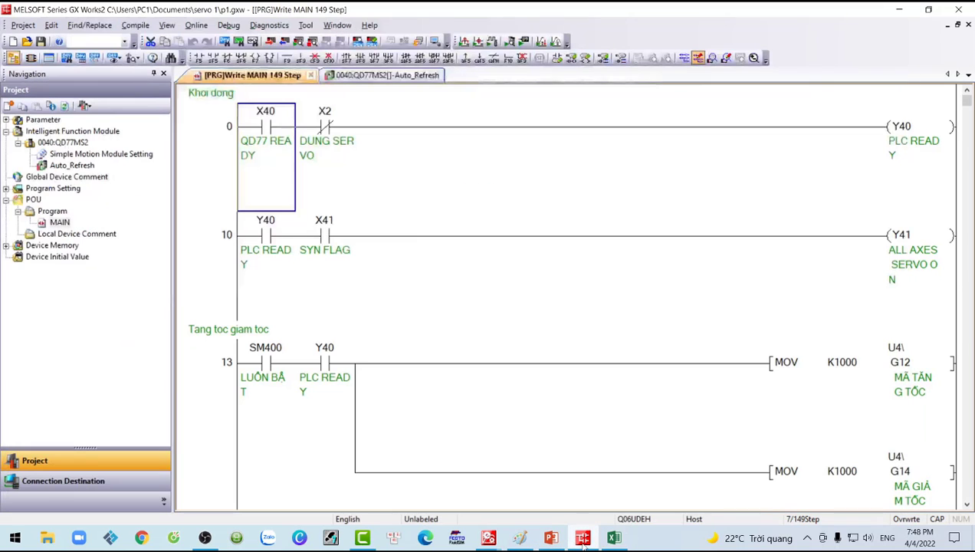
Check the QD77MS2 start address in the PLC parameter I/O assignment, and set the Excel IO signal XY sheet's Head X-Y address to 0040
click(6, 119)
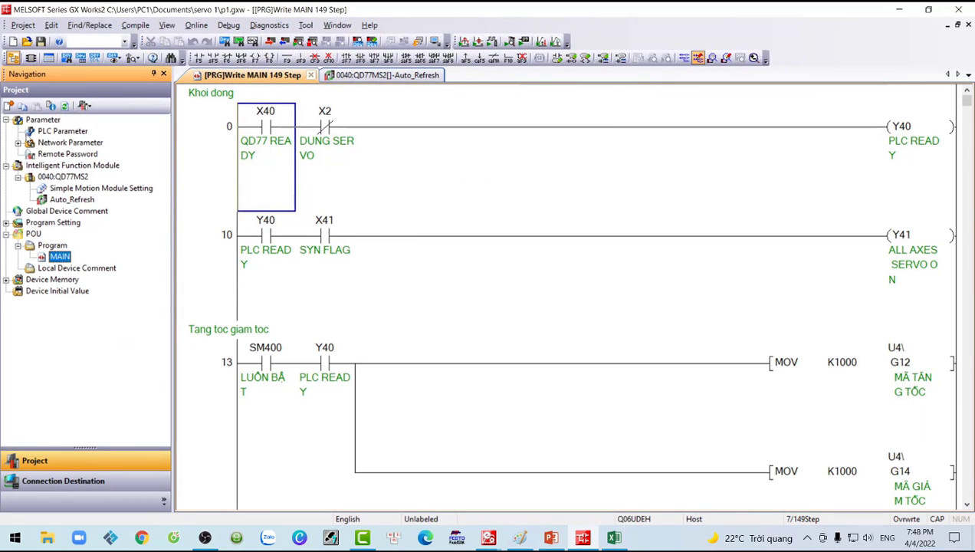
double_click(62, 132)
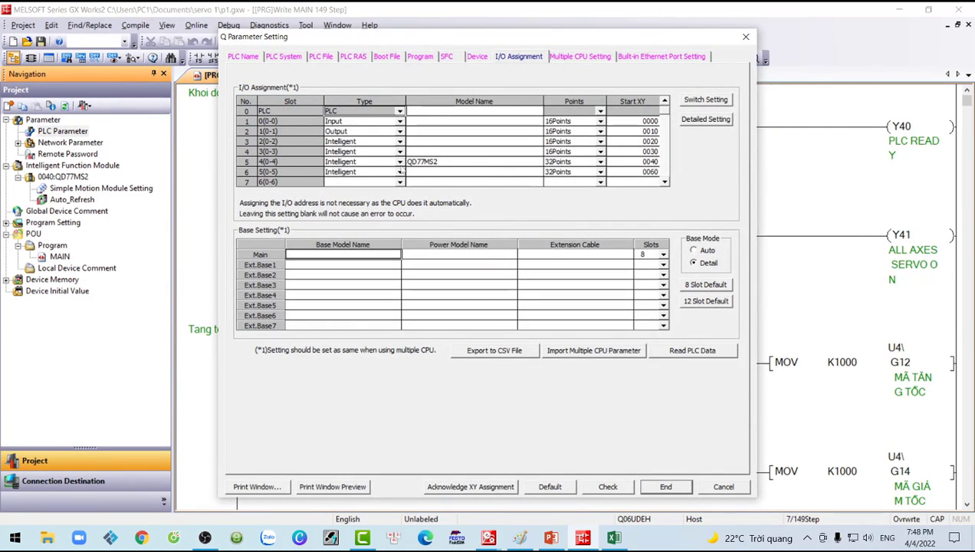
click(614, 537)
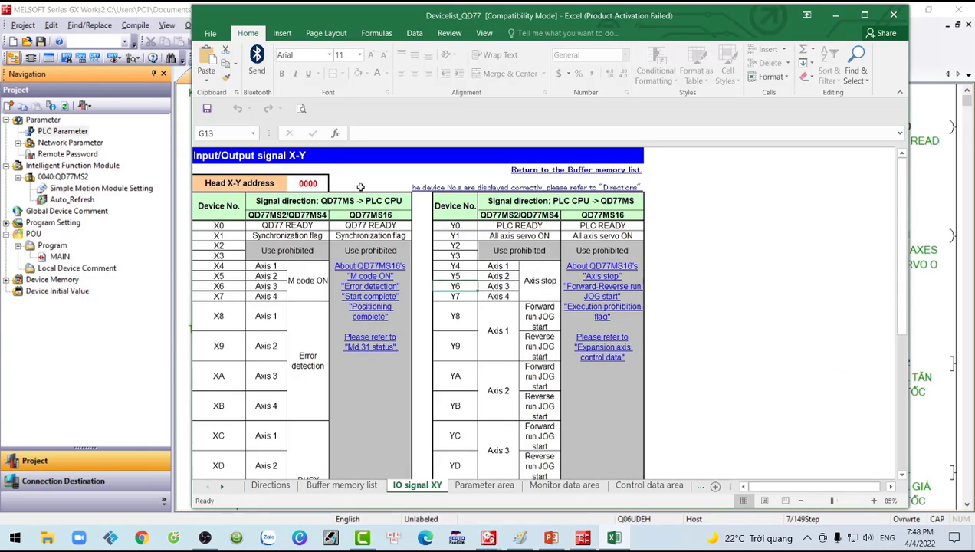
click(300, 183)
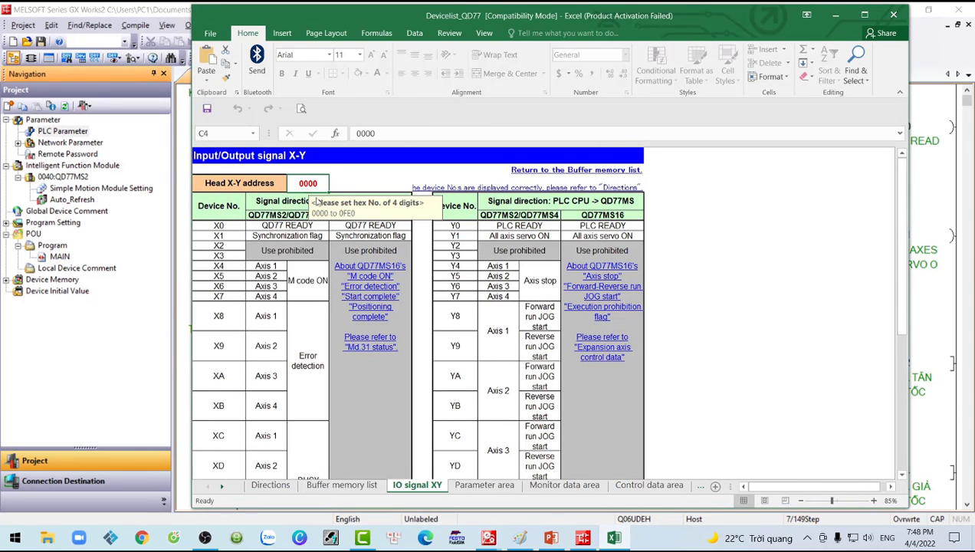
text(0040)
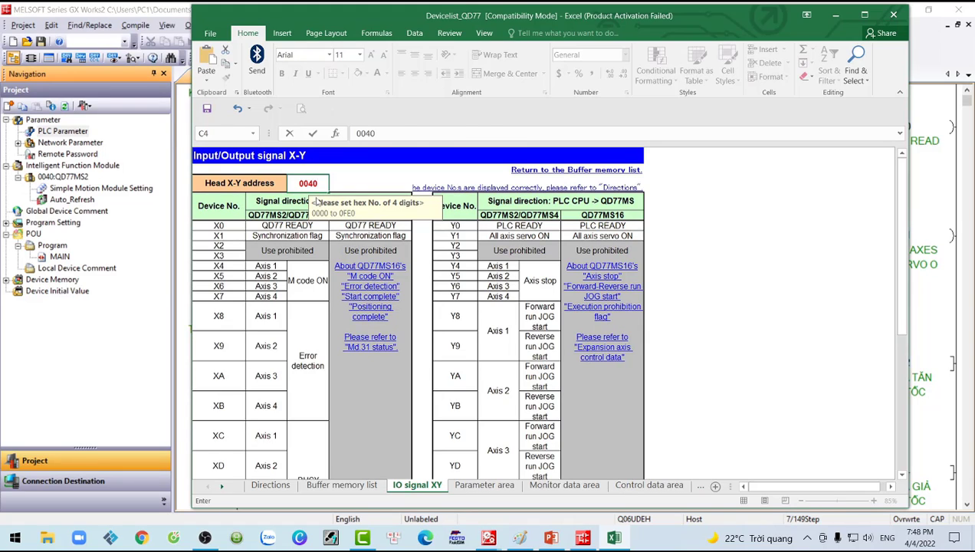
key(Return)
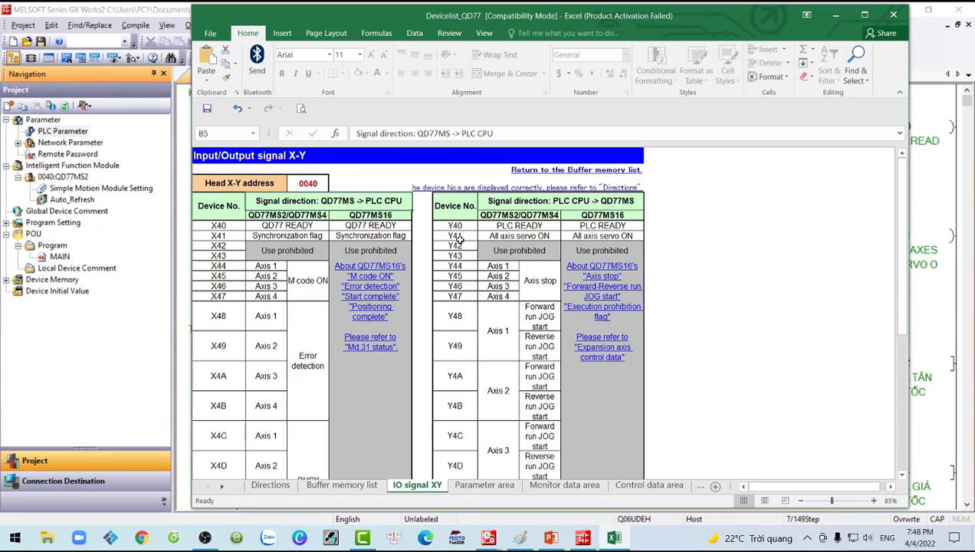
click(835, 15)
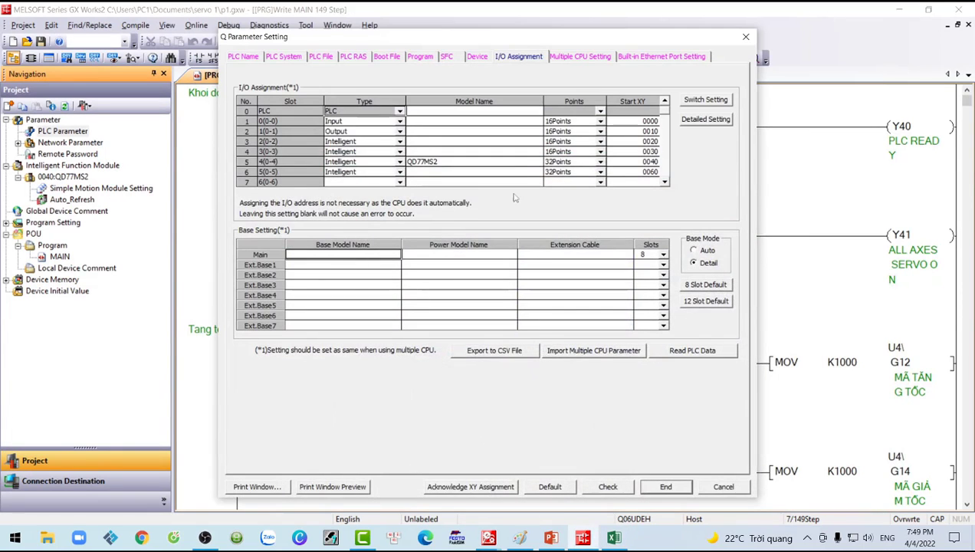
click(738, 38)
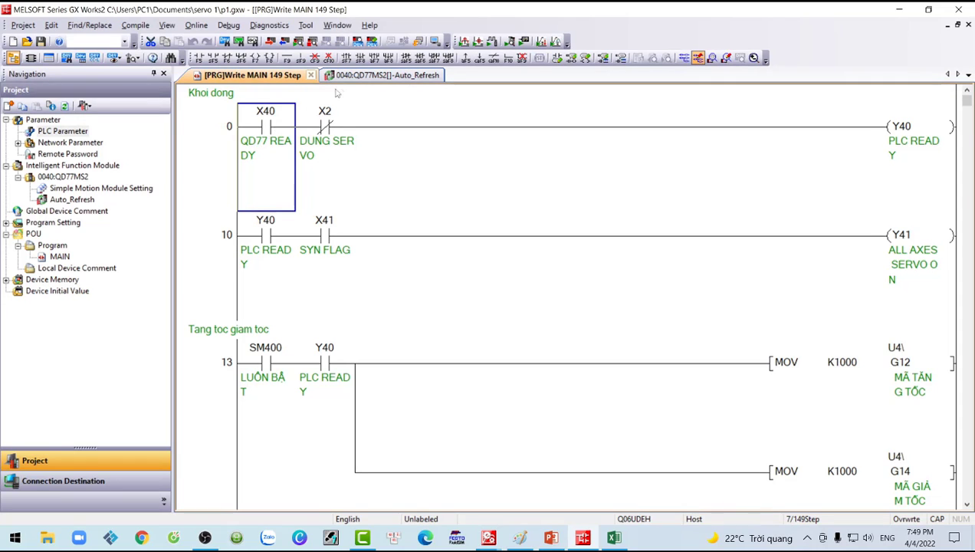
Start monitoring the MAIN ladder program online
click(298, 41)
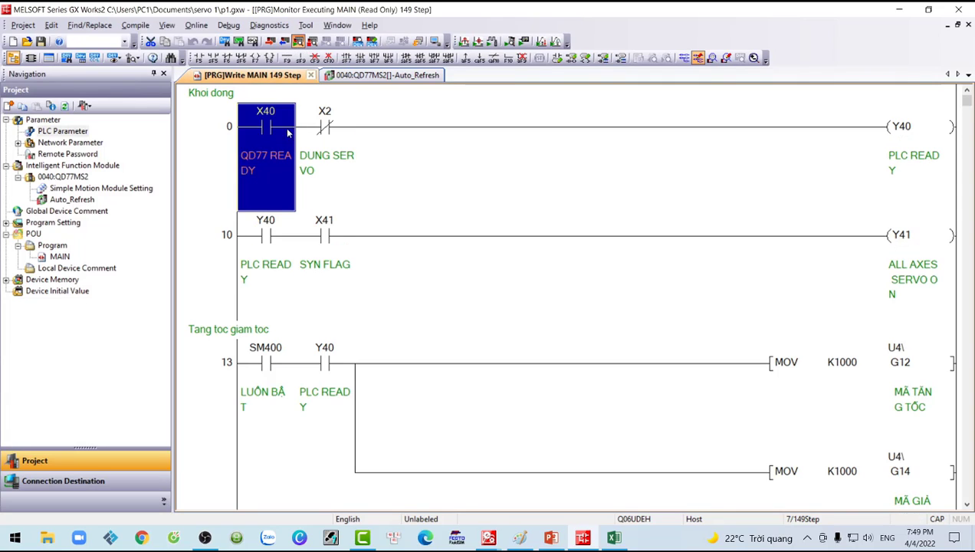
key(Right)
key(Right)
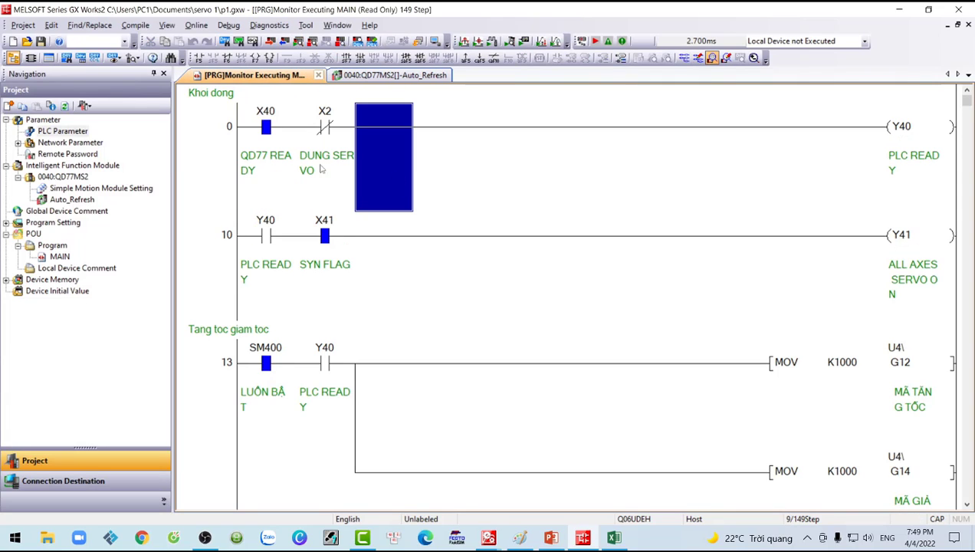
Turn the QD77 READY contact X40 off through Modify Value, and close the dialog
click(273, 131)
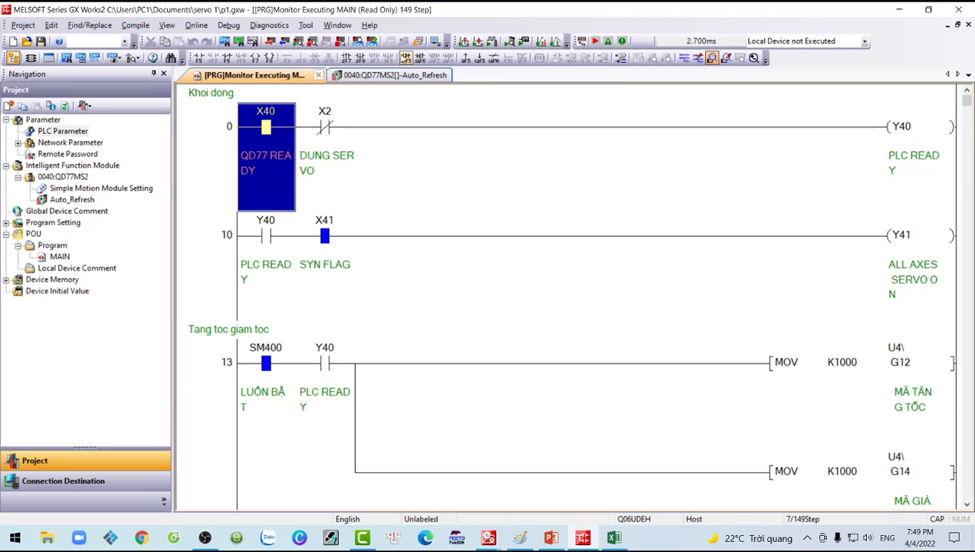
click(373, 41)
click(483, 220)
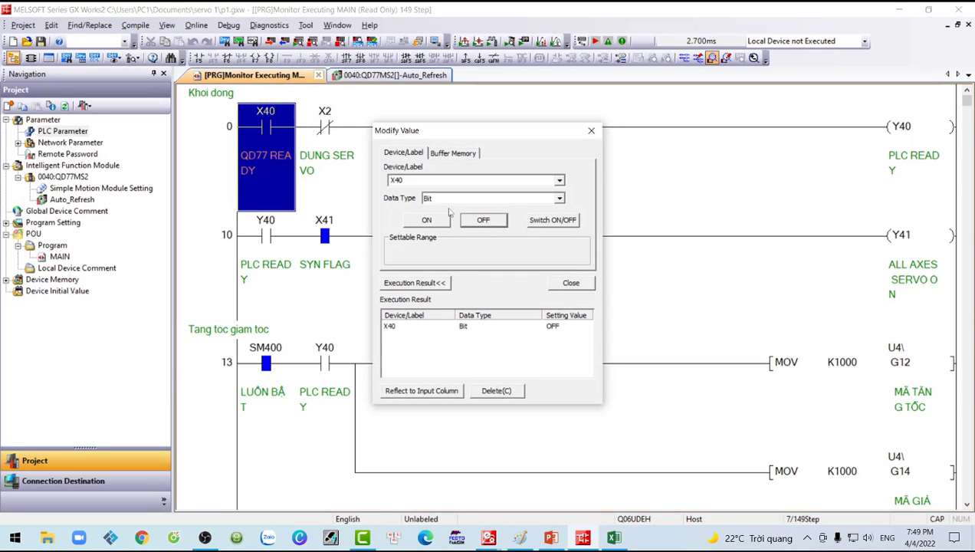
click(591, 130)
click(496, 183)
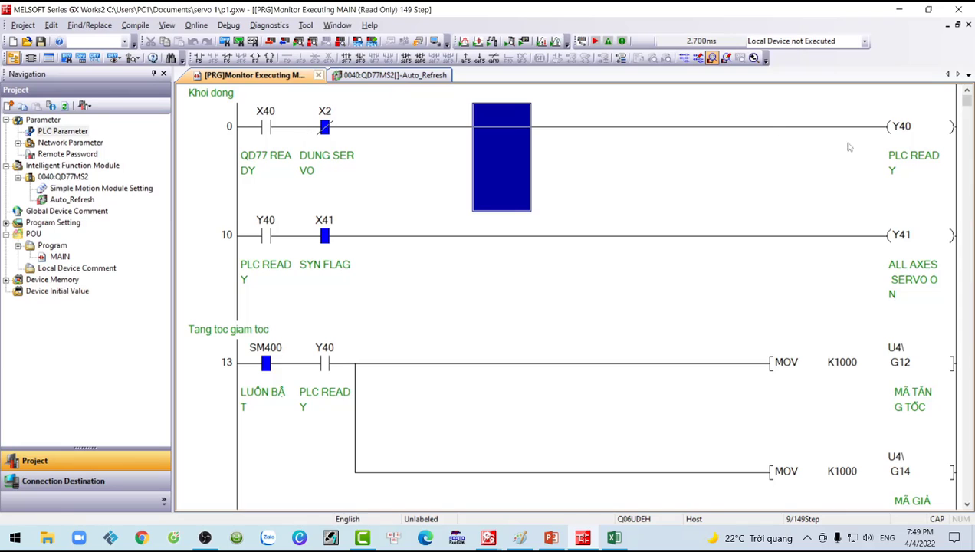
Turn the QD77 READY contact X40 on through Modify Value, and close the dialog
click(276, 131)
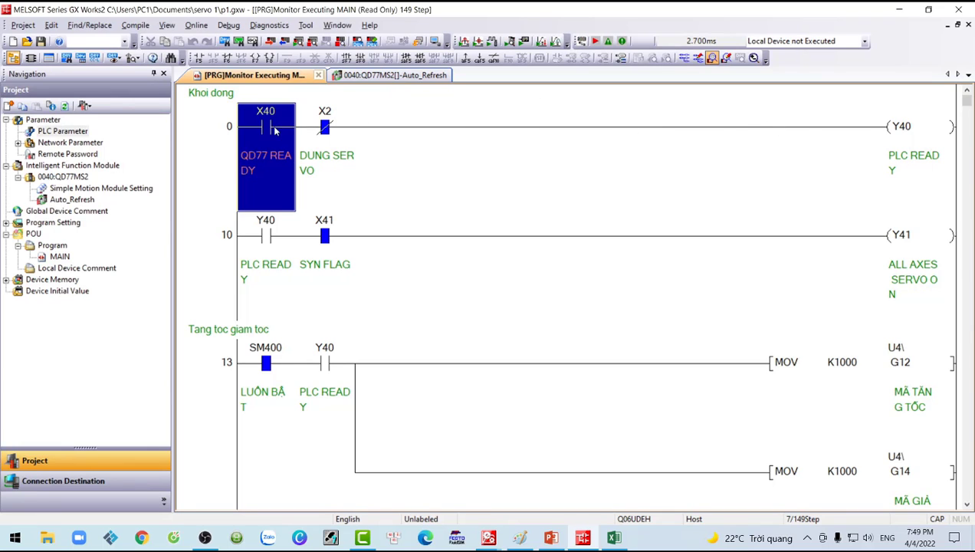
click(366, 41)
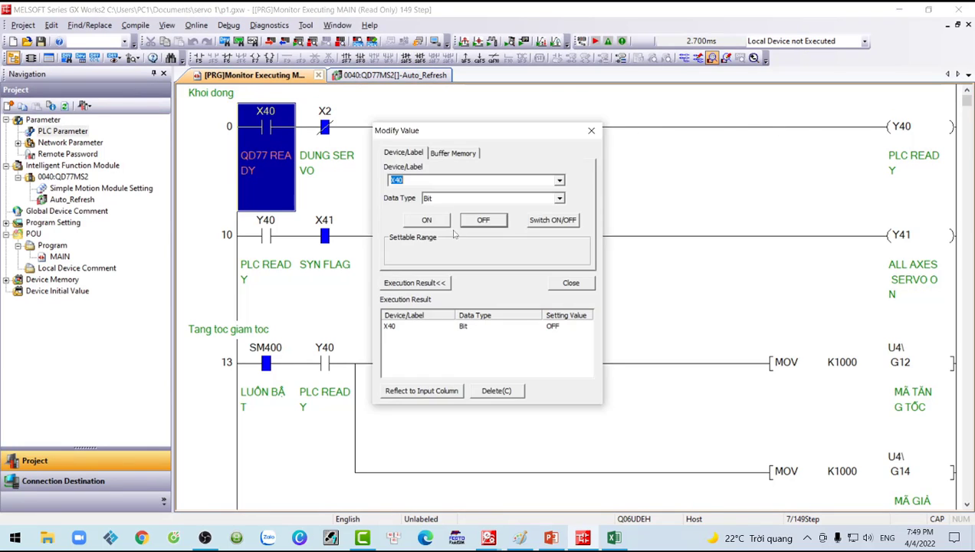
click(426, 220)
click(591, 130)
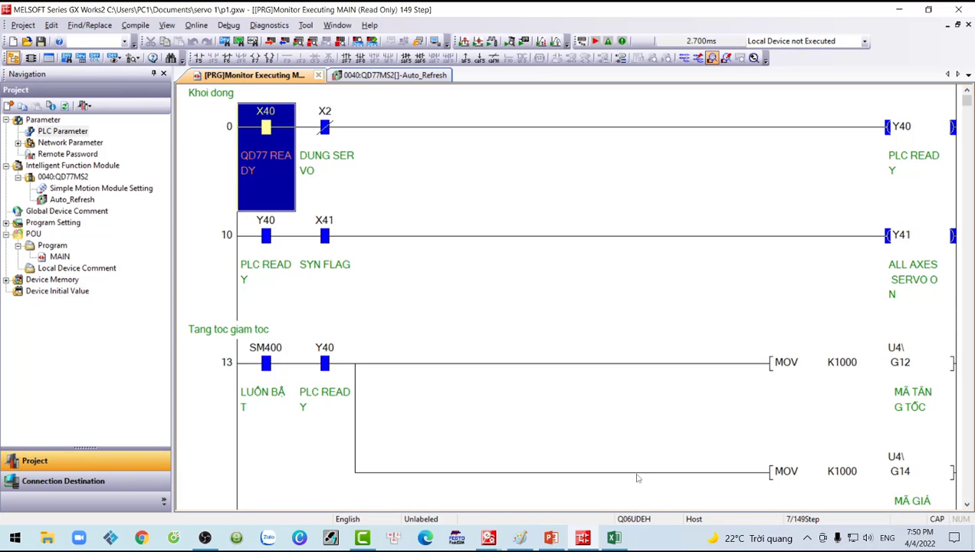
Compare the monitored ladder's READY and servo ON signals with the X41 and Y41 rows of the IO signal XY sheet in Excel
click(613, 538)
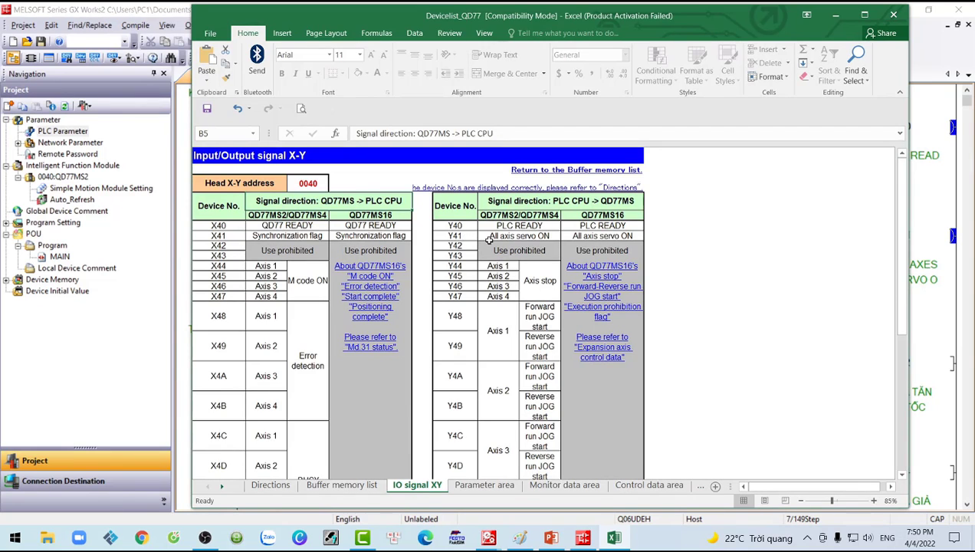
click(835, 15)
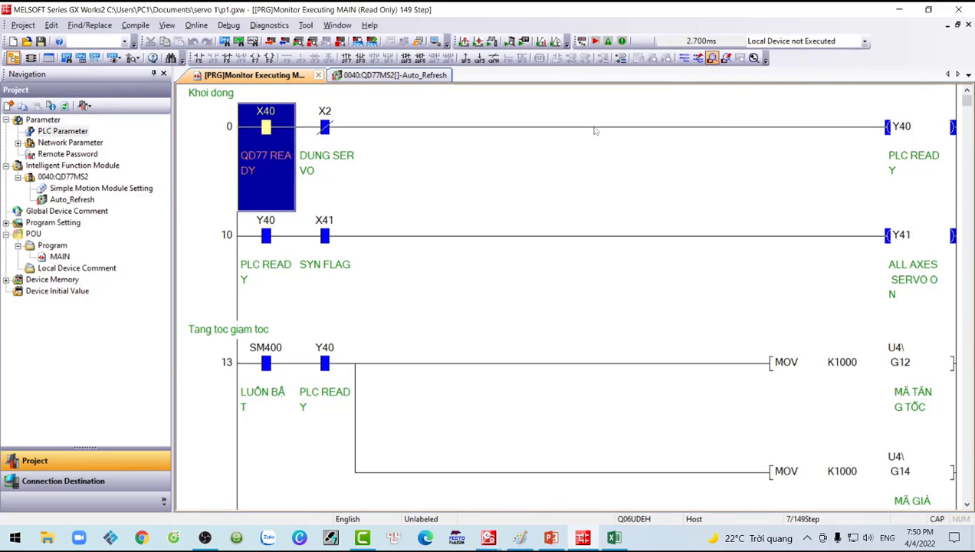
click(614, 537)
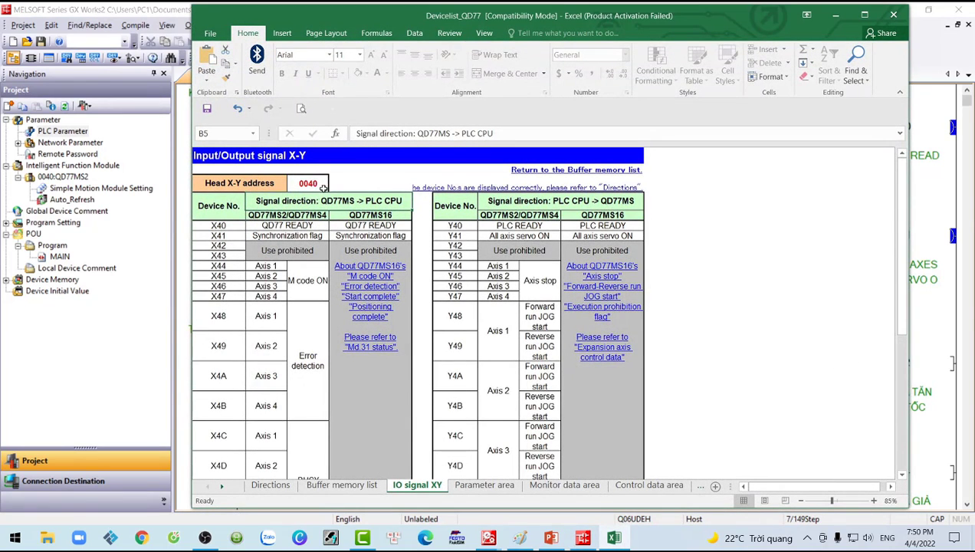
click(220, 233)
click(455, 234)
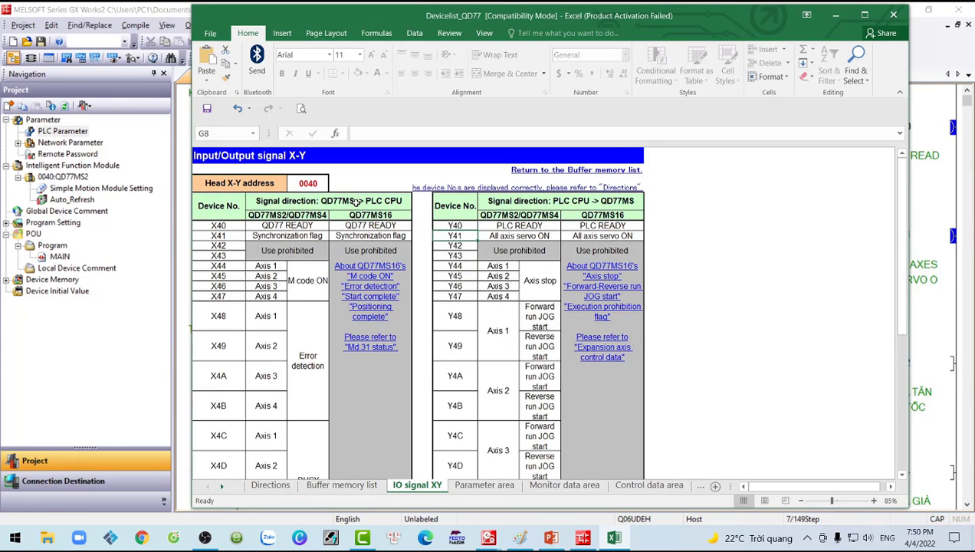
Set the Head X-Y address to 10 and examine the X10 and Y10 device rows
click(311, 184)
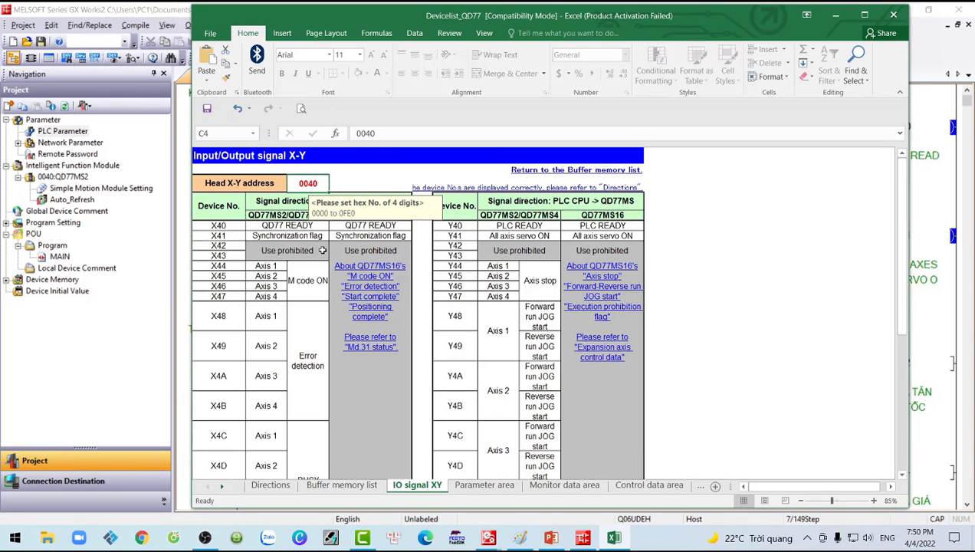
text(1)
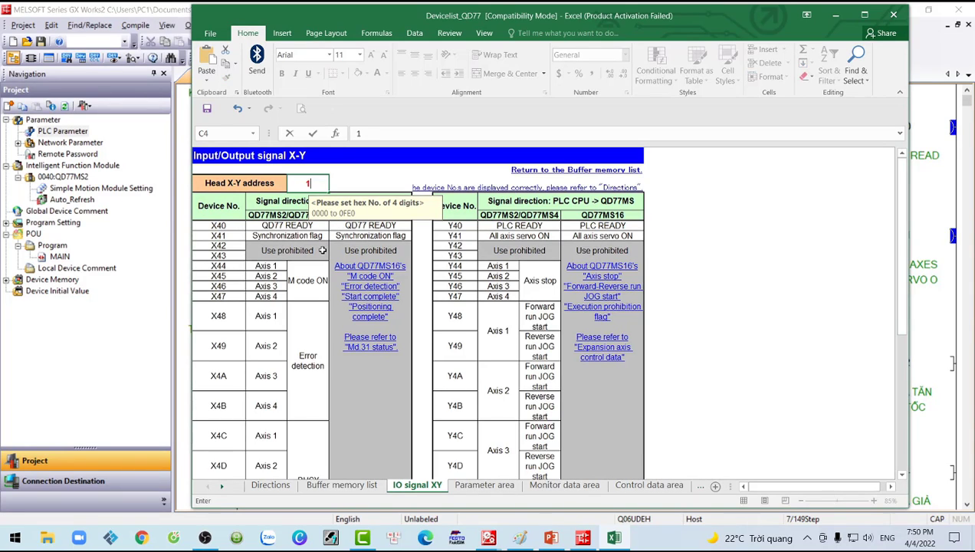
text(0)
key(Return)
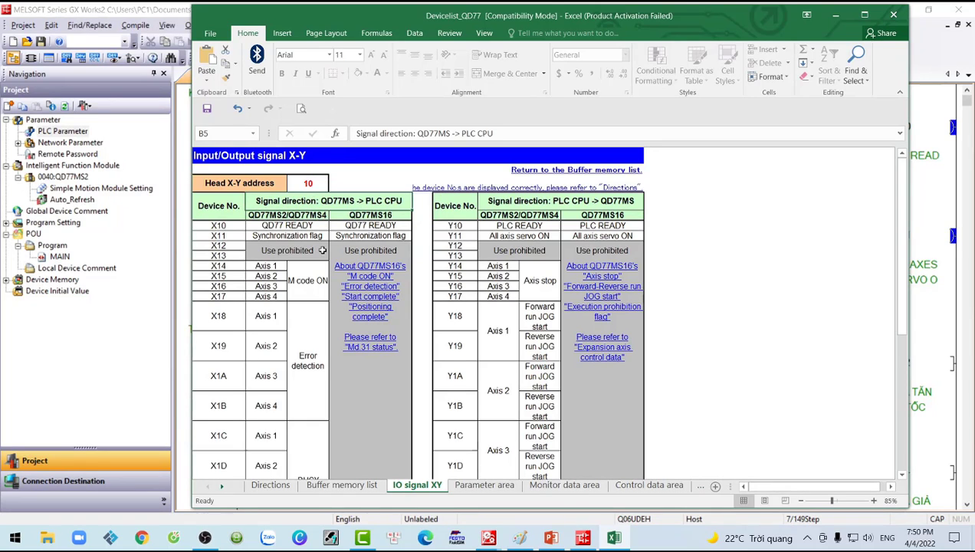
click(221, 226)
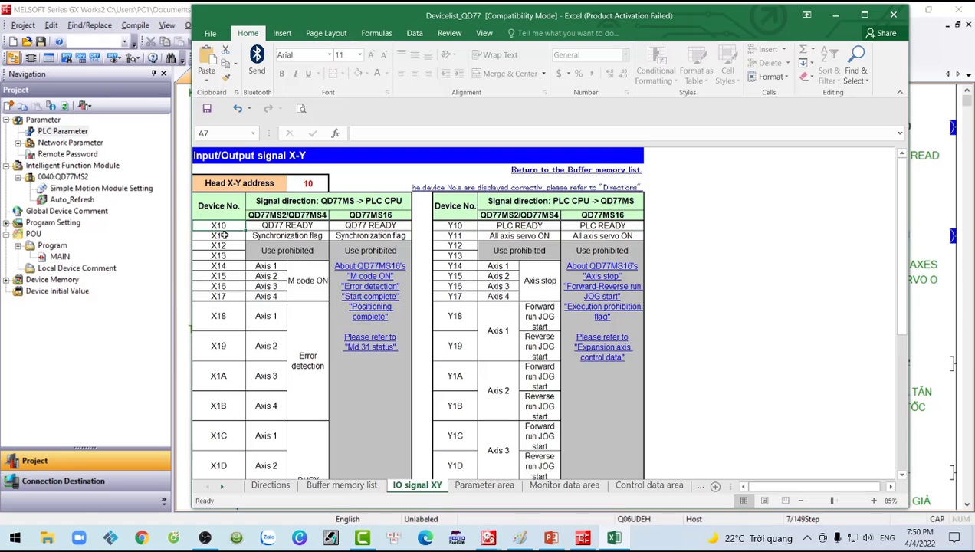
click(452, 229)
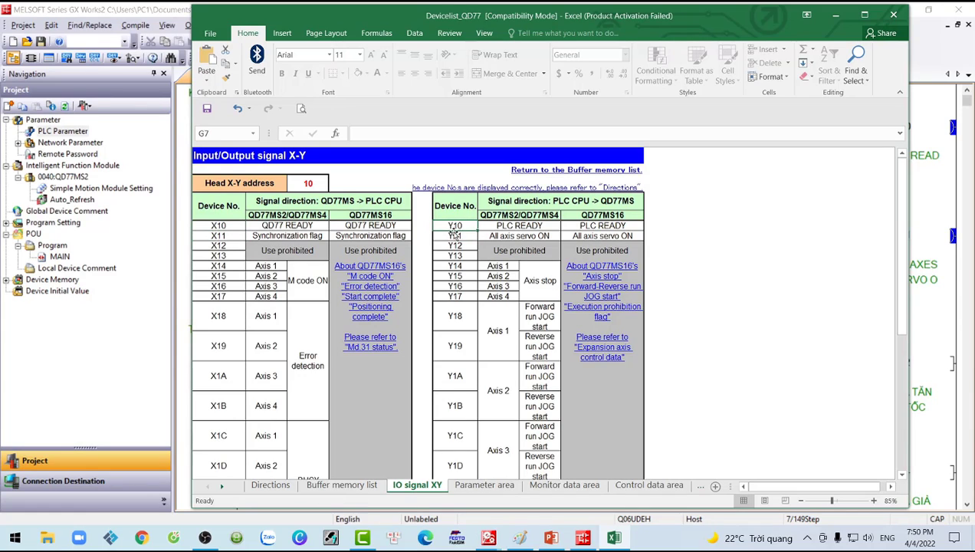
Set the Head X-Y address to 40 and return to the MAIN ladder program in GX Works2
click(314, 184)
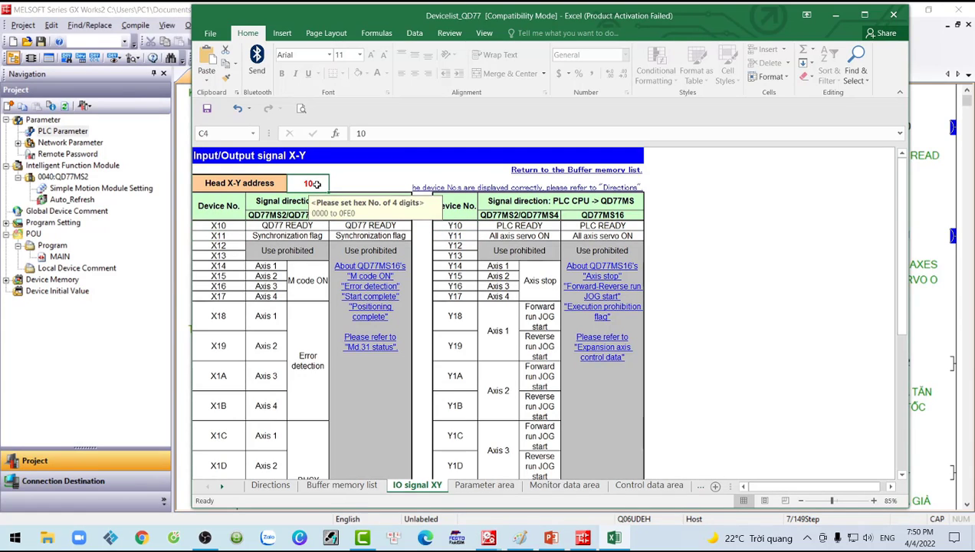
text(4)
key(Return)
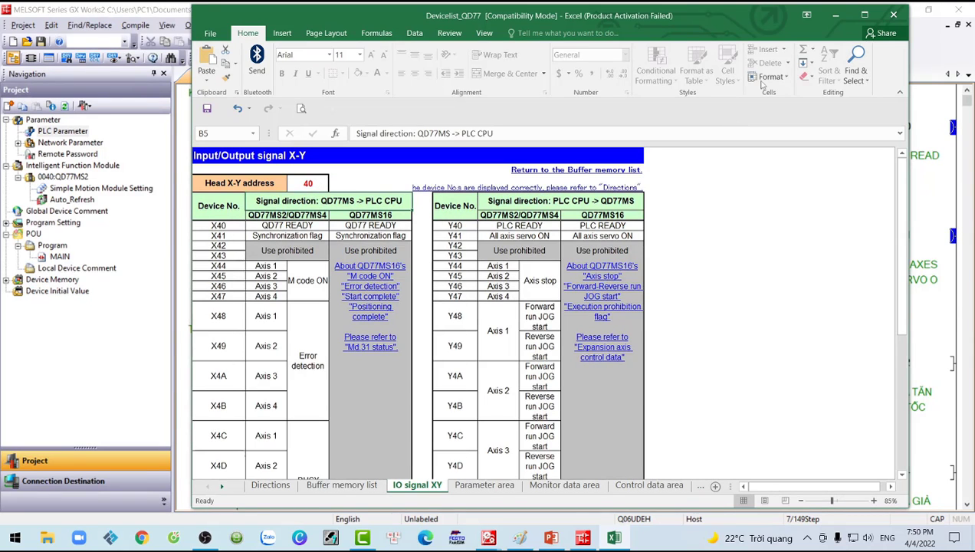
click(834, 14)
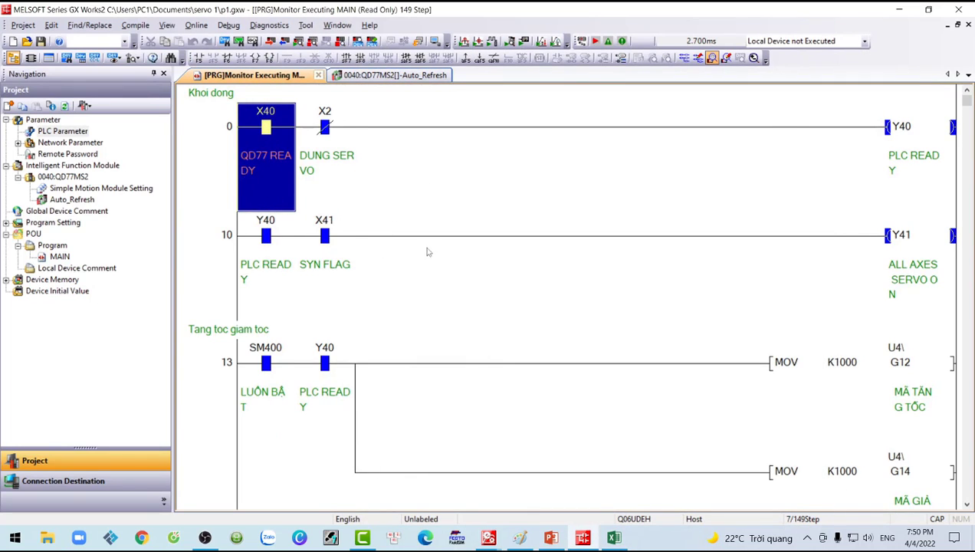
Examine the acceleration and deceleration rung writing K1000 to U4\G12 and U4\G14, and switch to the Parameter area sheet in Excel
scroll(427, 254, down, 2)
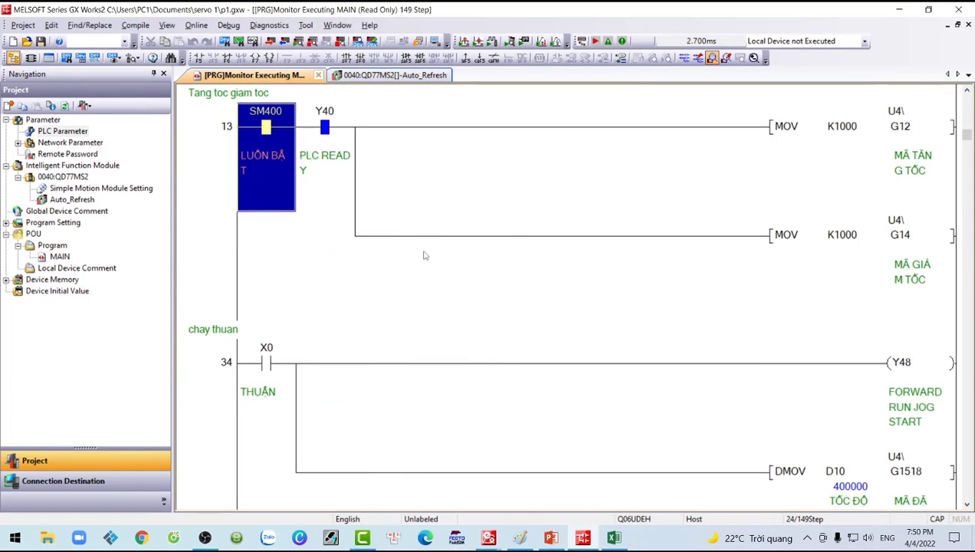
scroll(424, 246, up, 1)
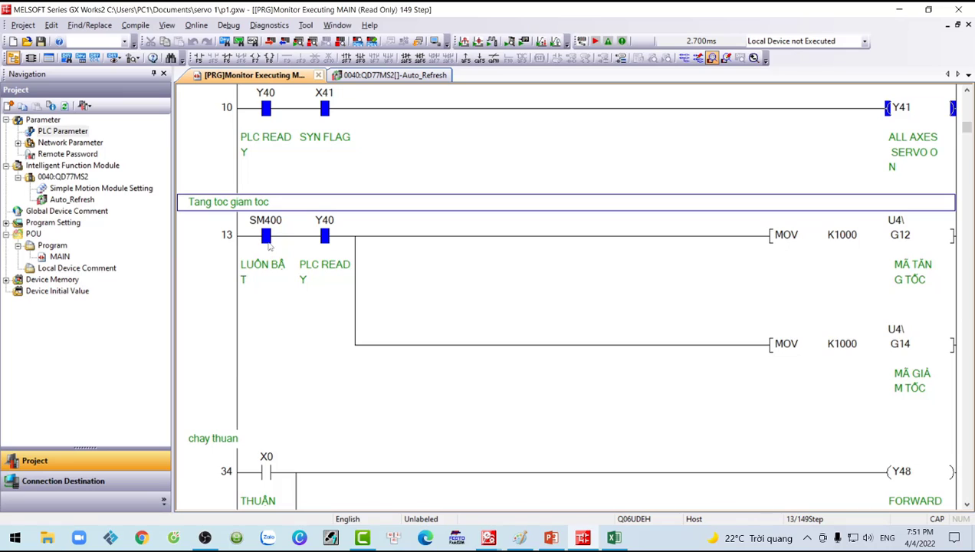
key(Up)
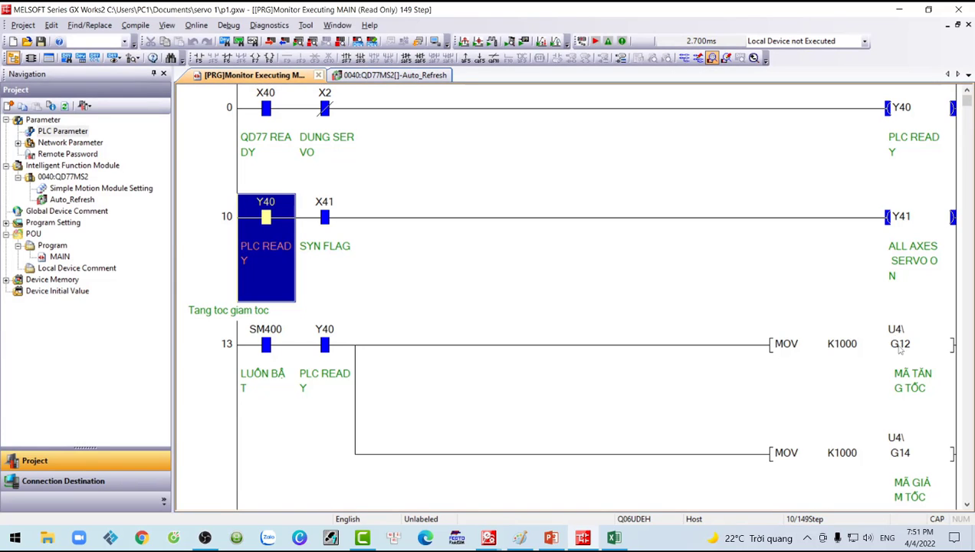
click(613, 537)
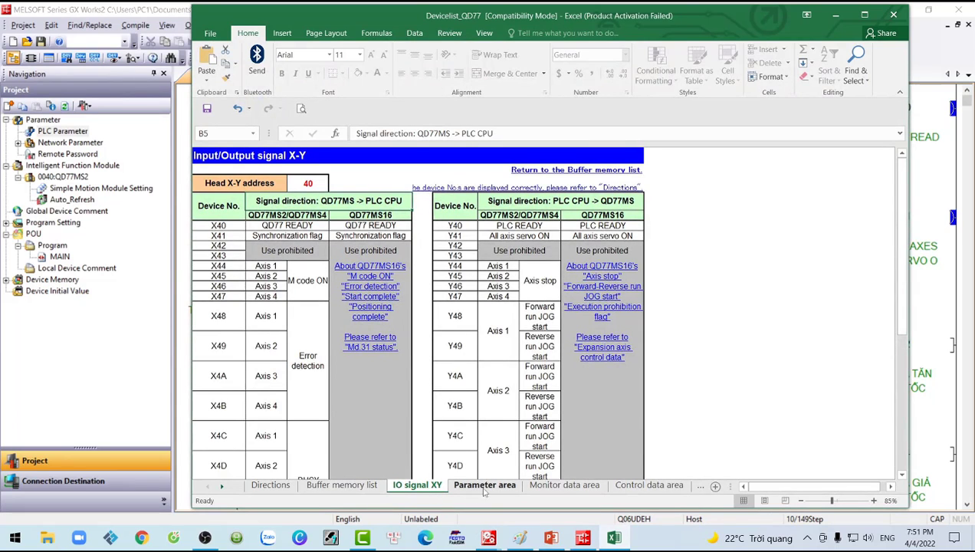
click(489, 486)
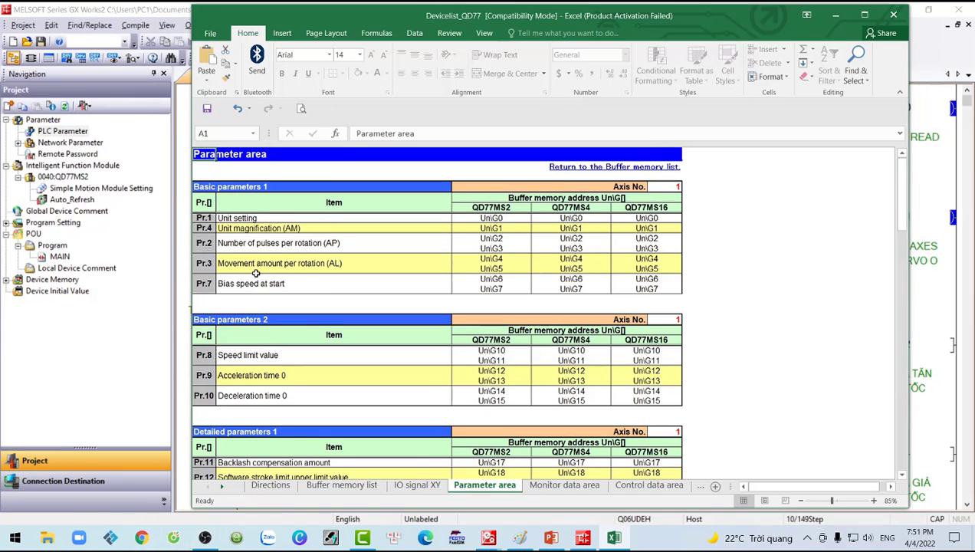
Open the recent workbook tham so and look through its RUN and JOG SPEED sheets
click(210, 34)
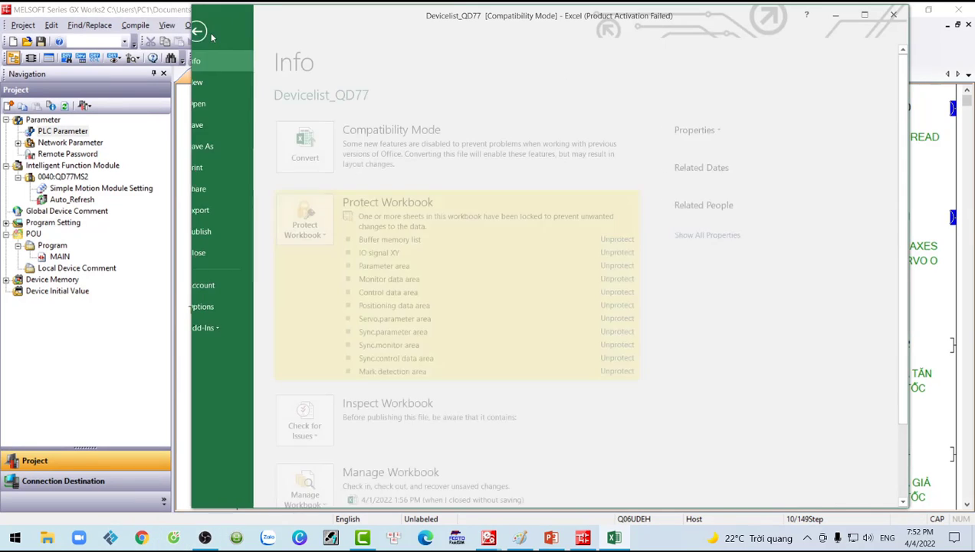
click(214, 105)
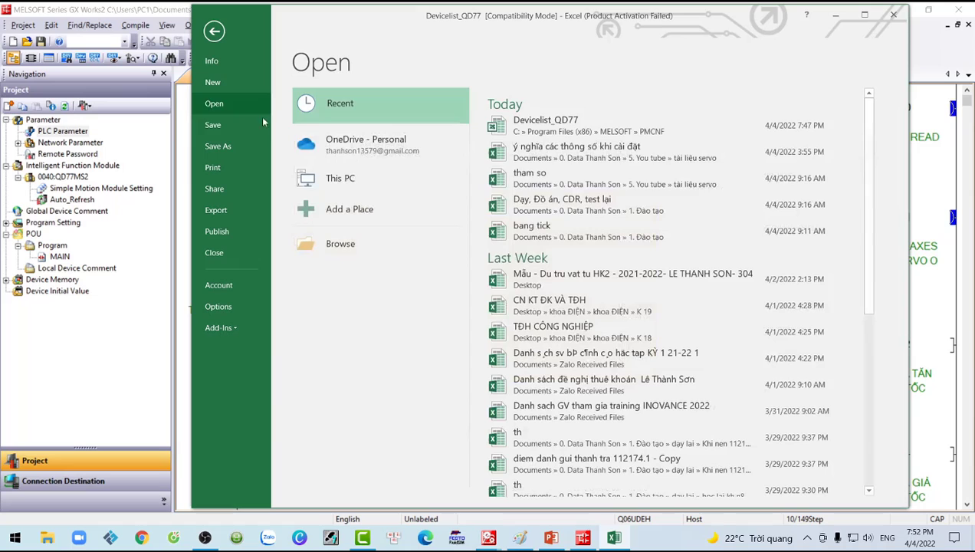
click(582, 179)
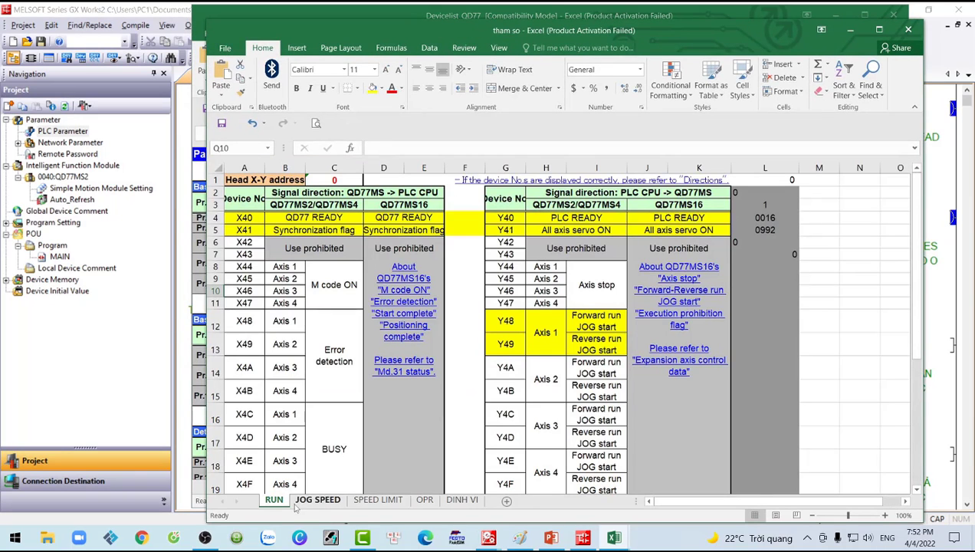
scroll(326, 477, down, 5)
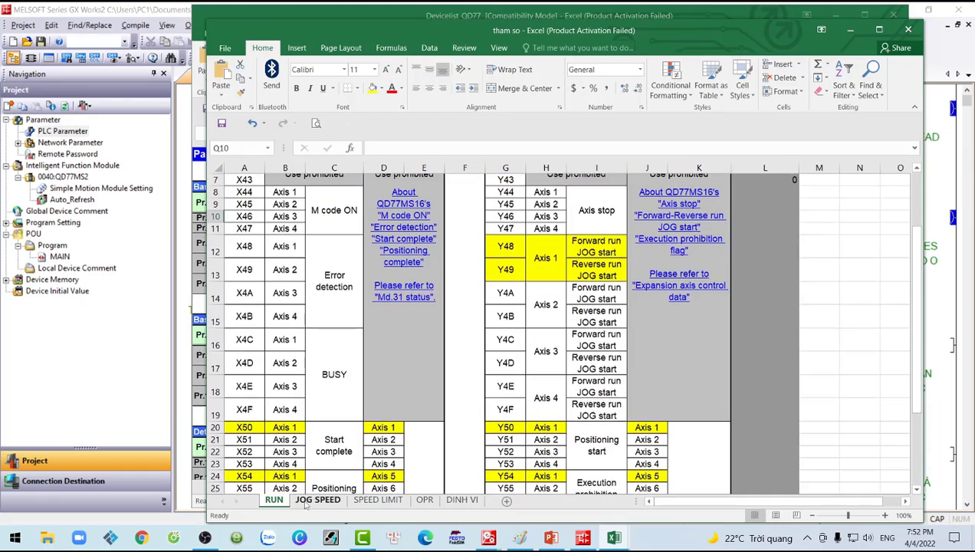
click(318, 500)
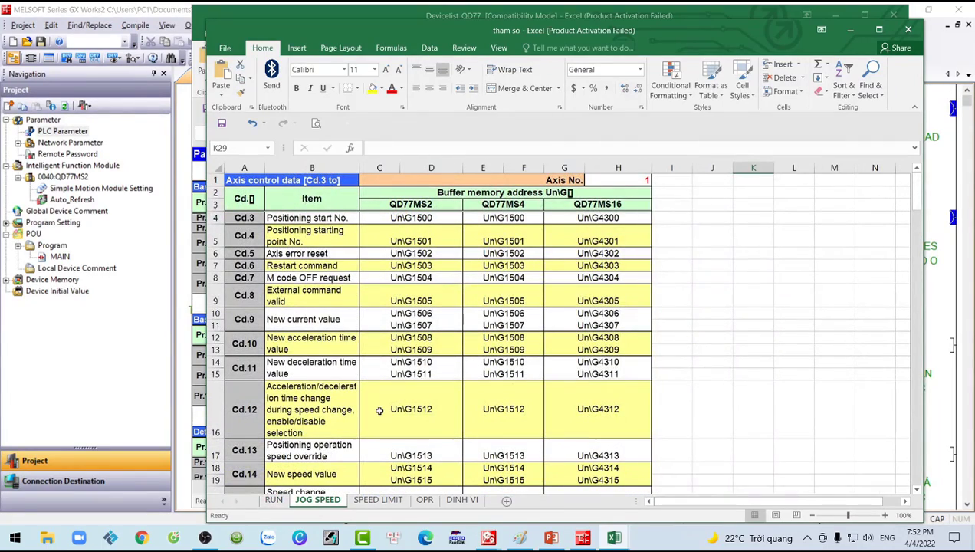
scroll(378, 410, down, 3)
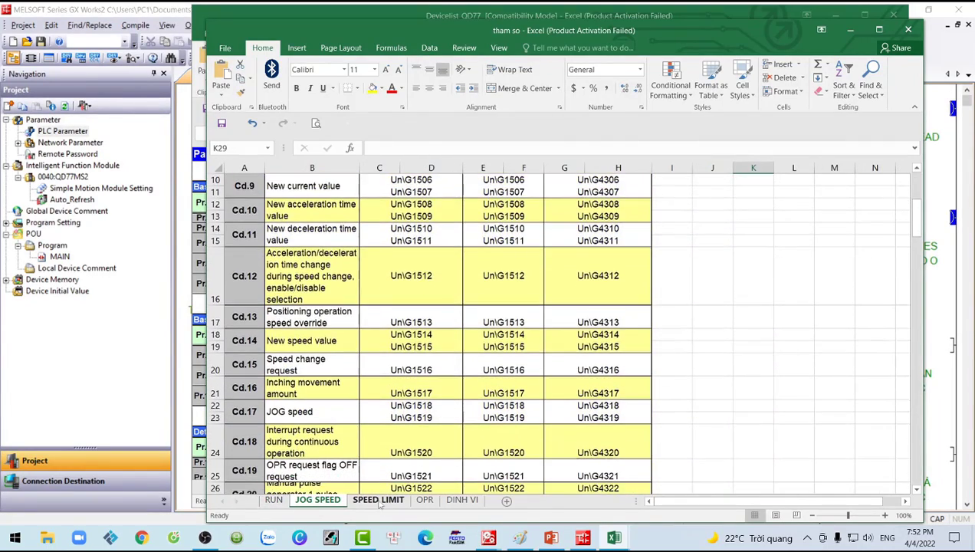
Examine the Acceleration time 0 row and the Axis No. cell of Basic parameters 2 on the SPEED LIMIT sheet
click(378, 499)
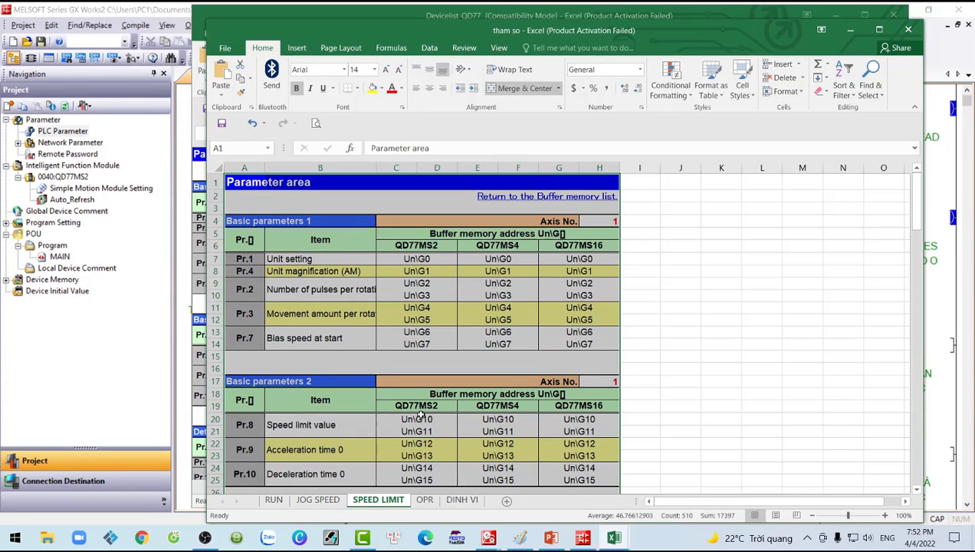
scroll(426, 340, down, 2)
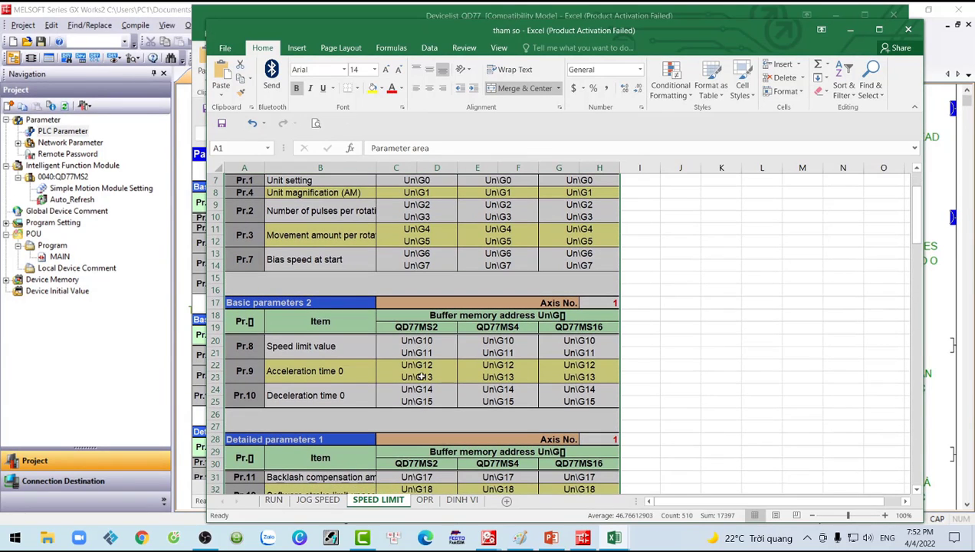
click(309, 367)
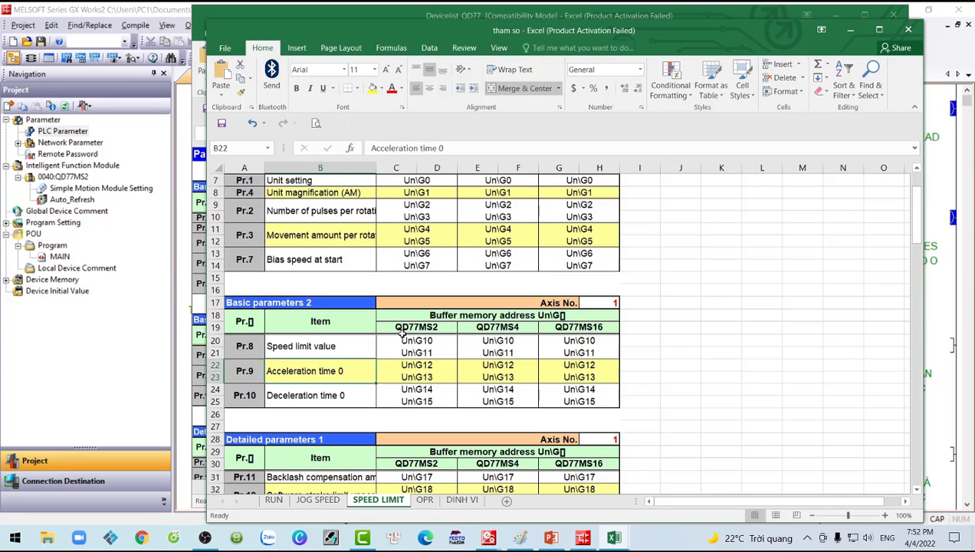
click(609, 304)
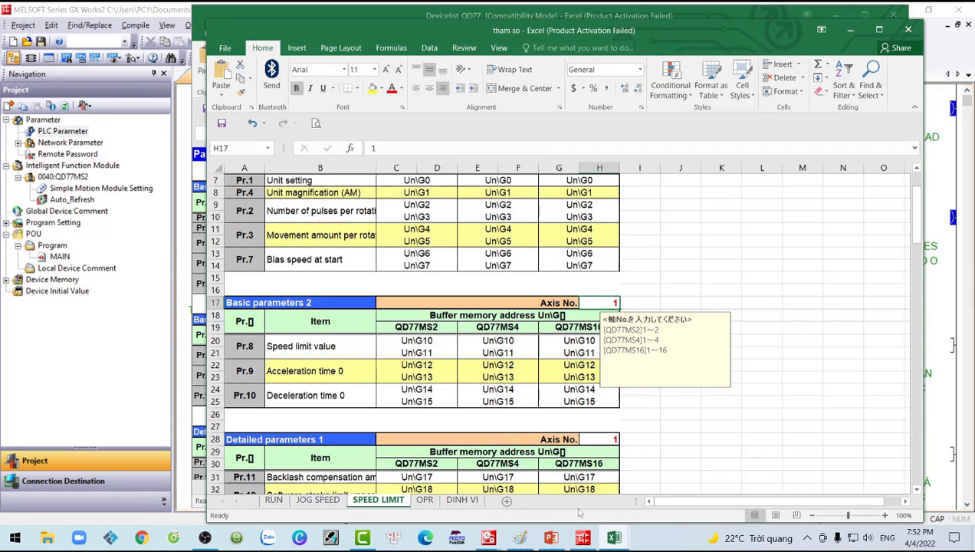
Switch to GX Works2 and examine the MOV K1000 instructions to U4\G12 and U4\G14 in the MAIN ladder
click(588, 540)
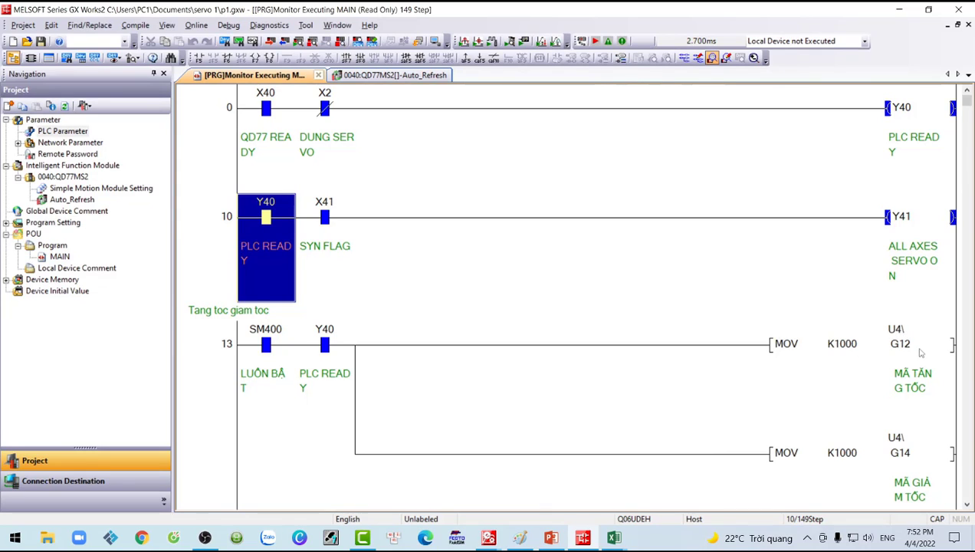
click(834, 347)
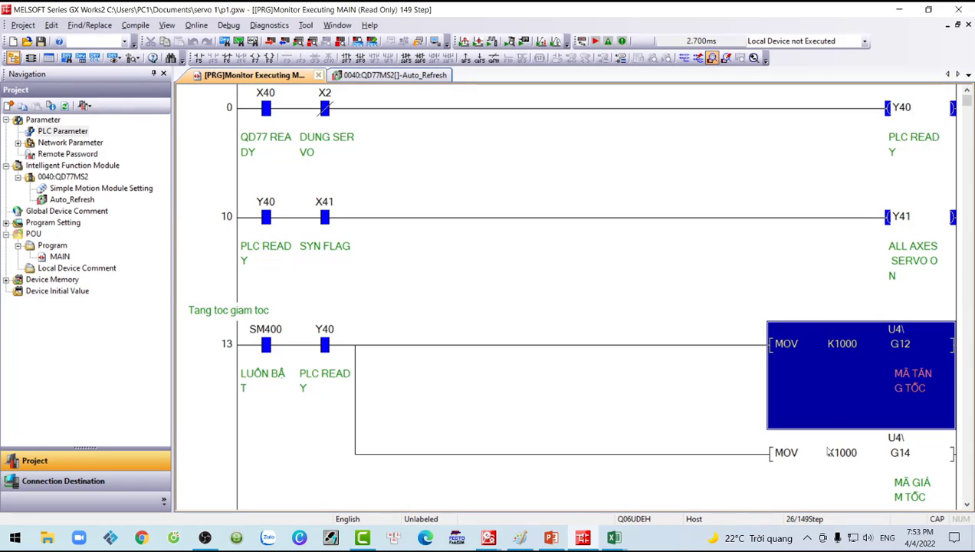
scroll(839, 345, down, 3)
click(850, 239)
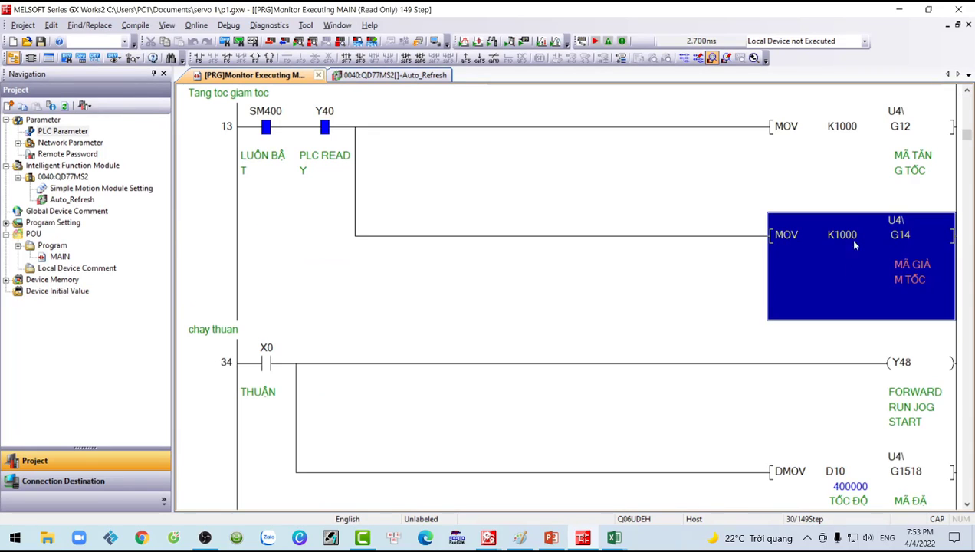
click(847, 138)
click(859, 263)
Switch to the tham so workbook in Excel and check the QD77MS2 acceleration and deceleration addresses Un\G12 and Un\G14
mouse_move(613, 537)
click(674, 479)
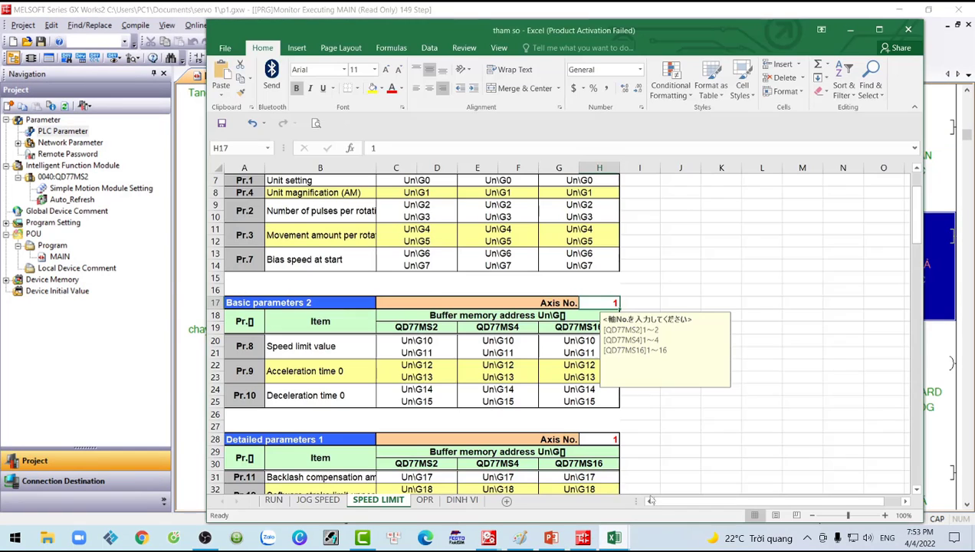
click(414, 390)
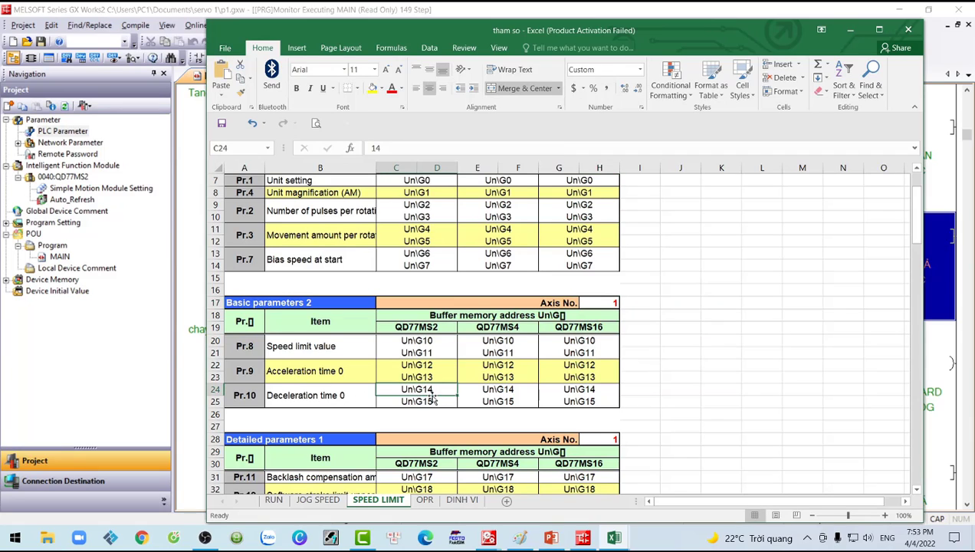
click(425, 375)
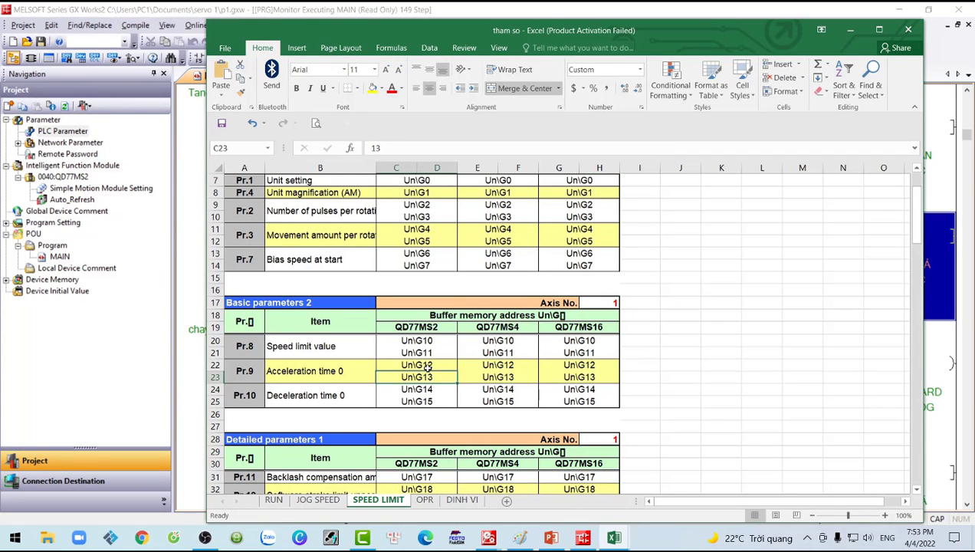
click(423, 366)
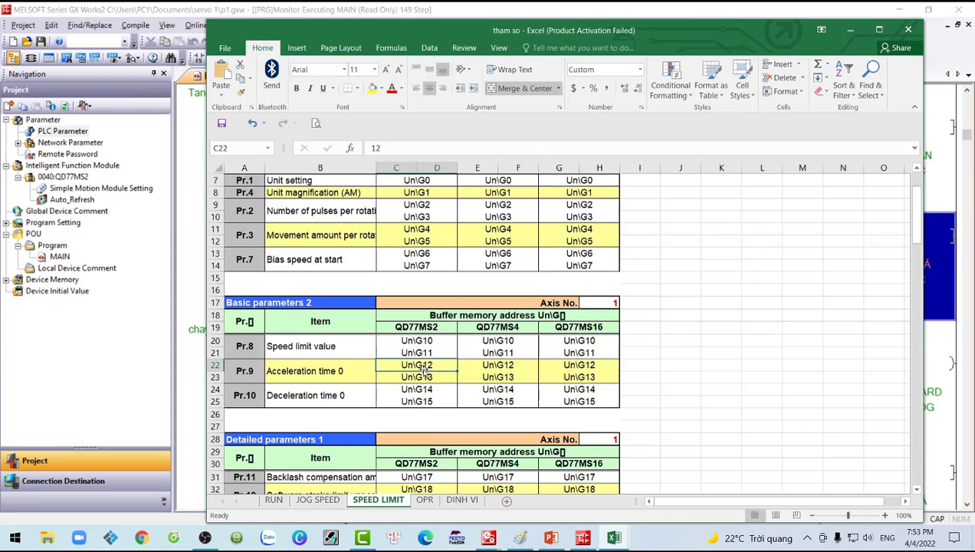
click(424, 391)
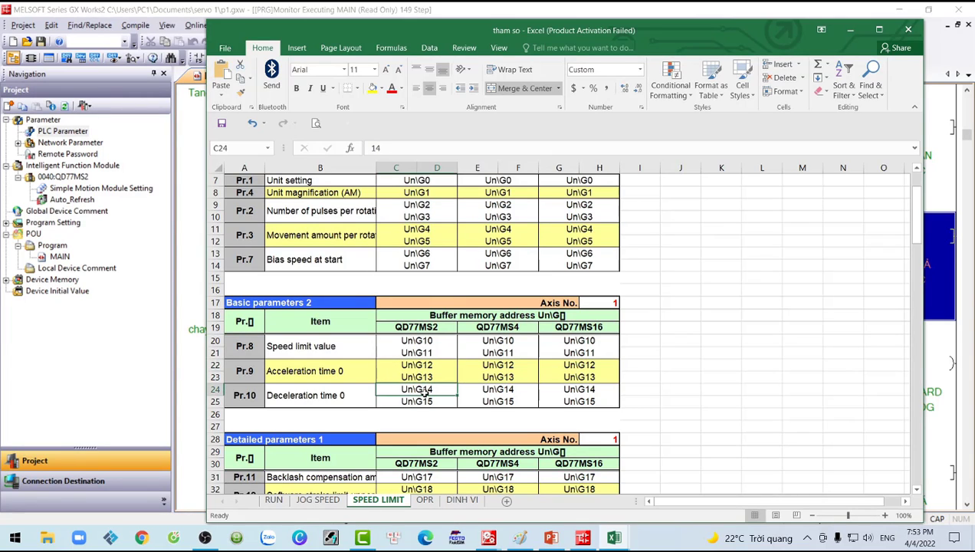
Return to the MAIN ladder in GX Works2 and examine the Tang toc giam toc and chay thuan rungs
click(850, 29)
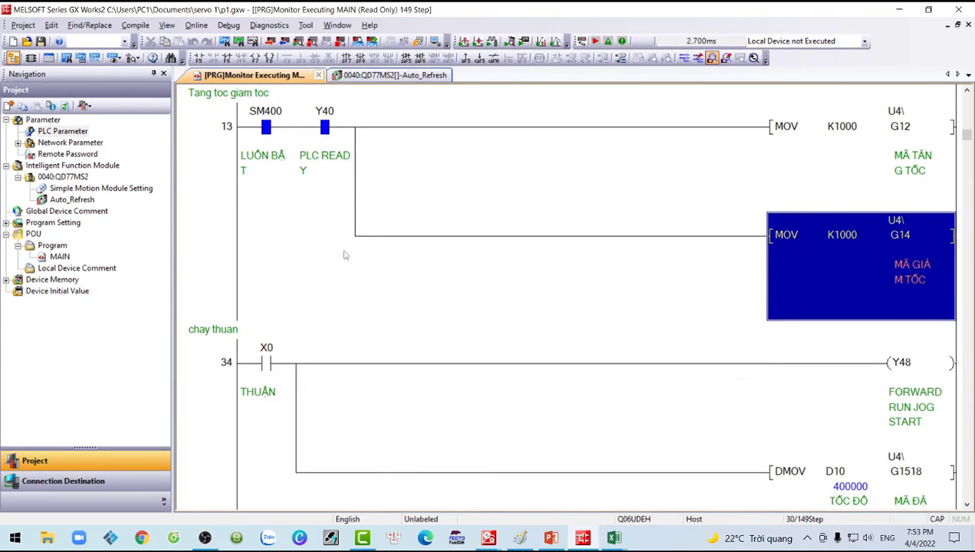
click(966, 89)
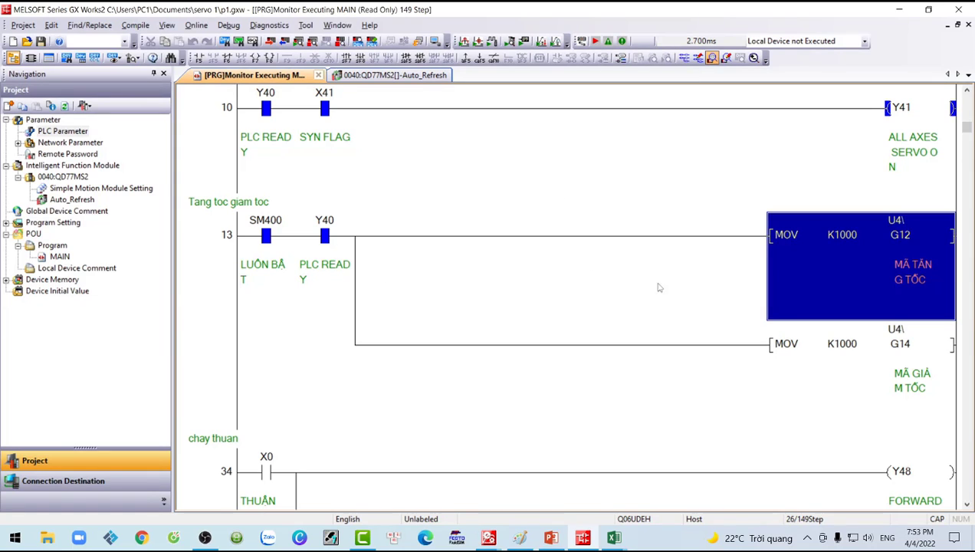
click(966, 503)
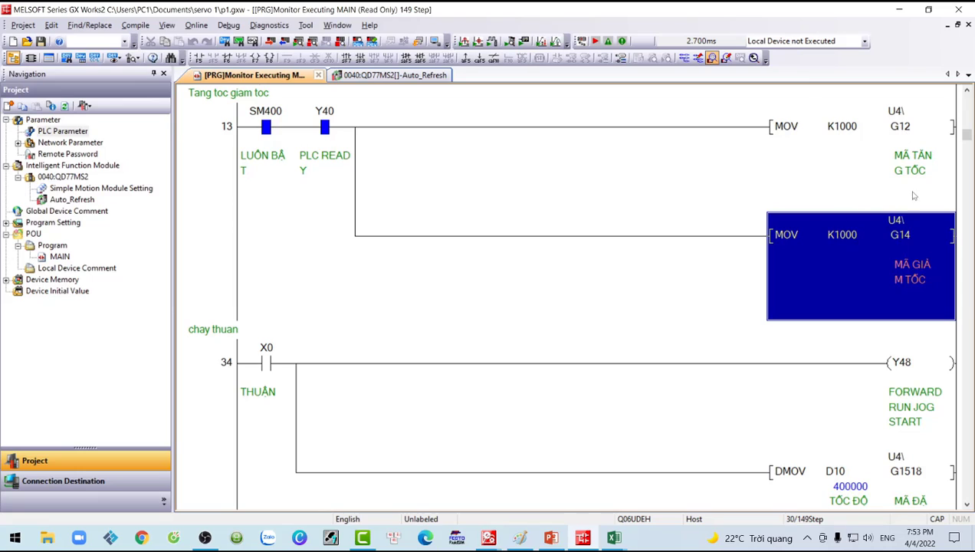
click(966, 504)
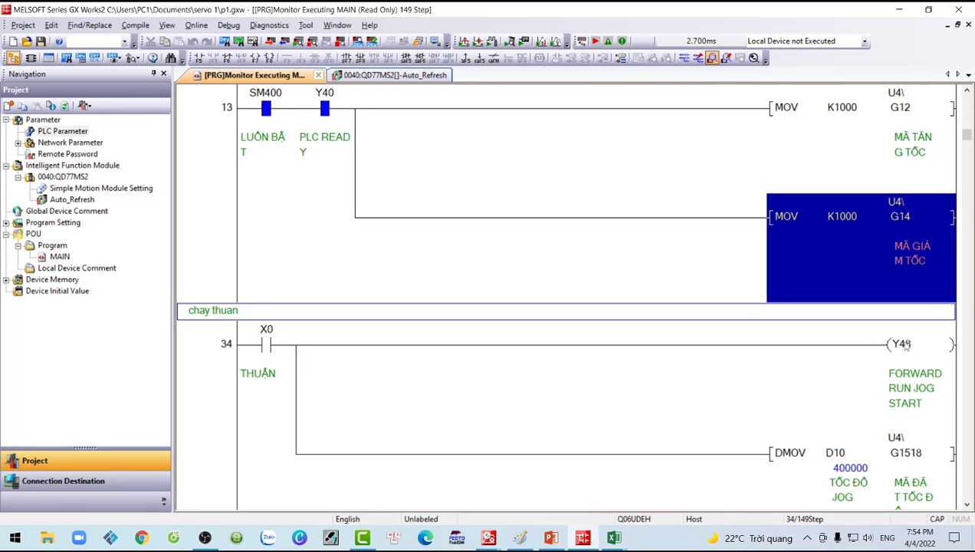
Look up the axis 1 forward and reverse JOG start signals Y48 and Y49 on Devicelist_QD77's IO signal XY sheet in Excel
mouse_move(613, 538)
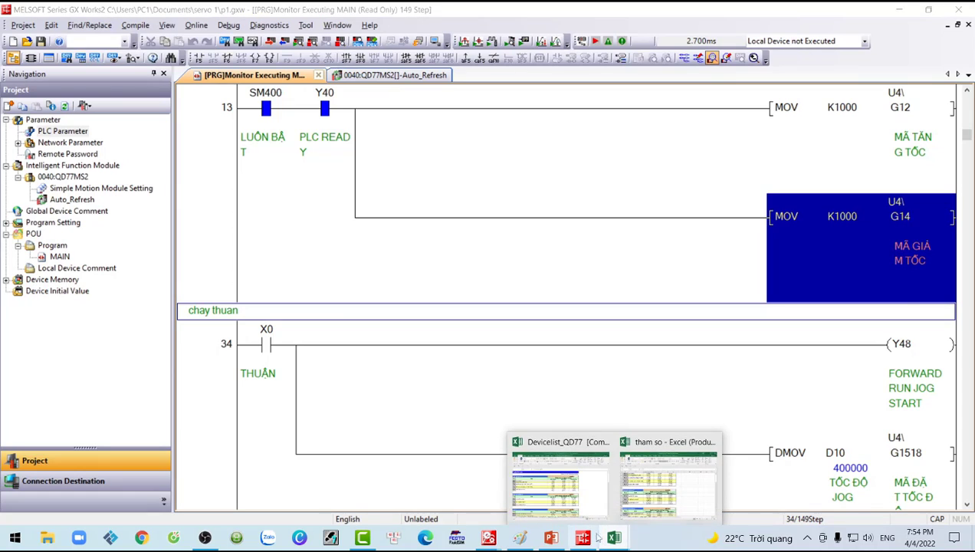
click(573, 478)
click(416, 485)
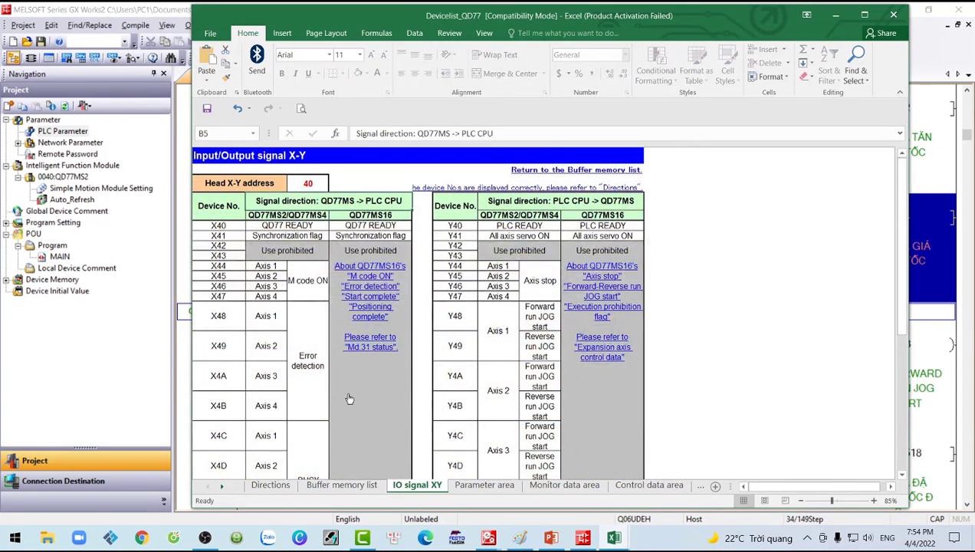
scroll(345, 384, down, 1)
scroll(346, 384, down, 2)
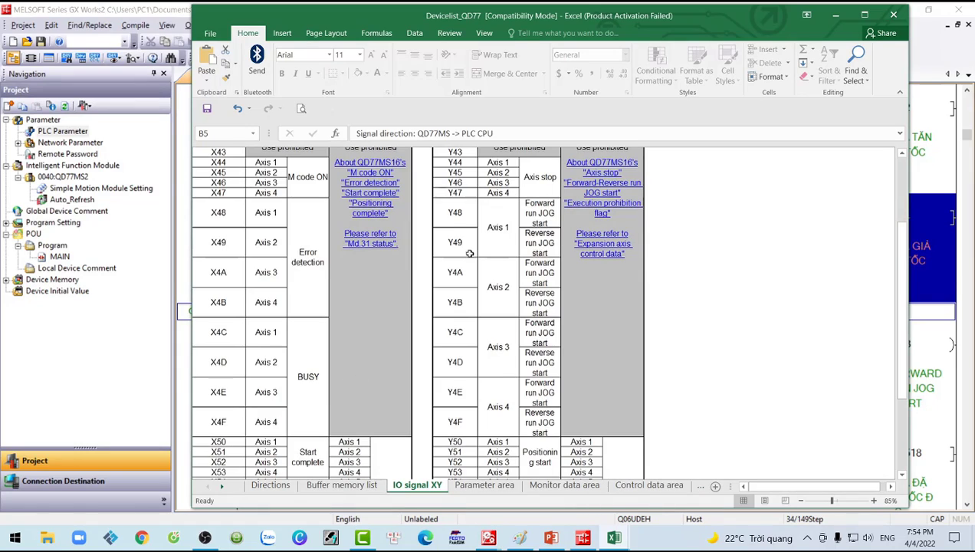
click(460, 217)
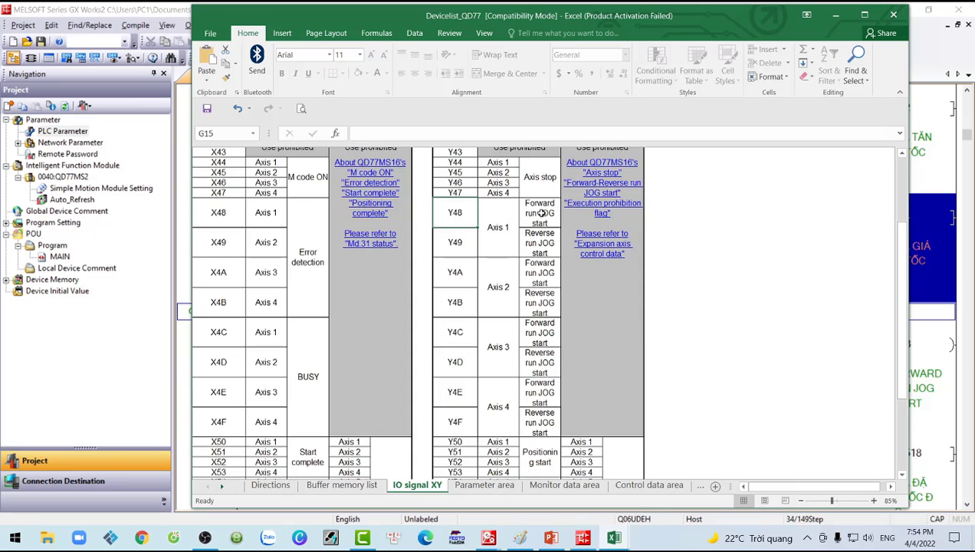
click(456, 245)
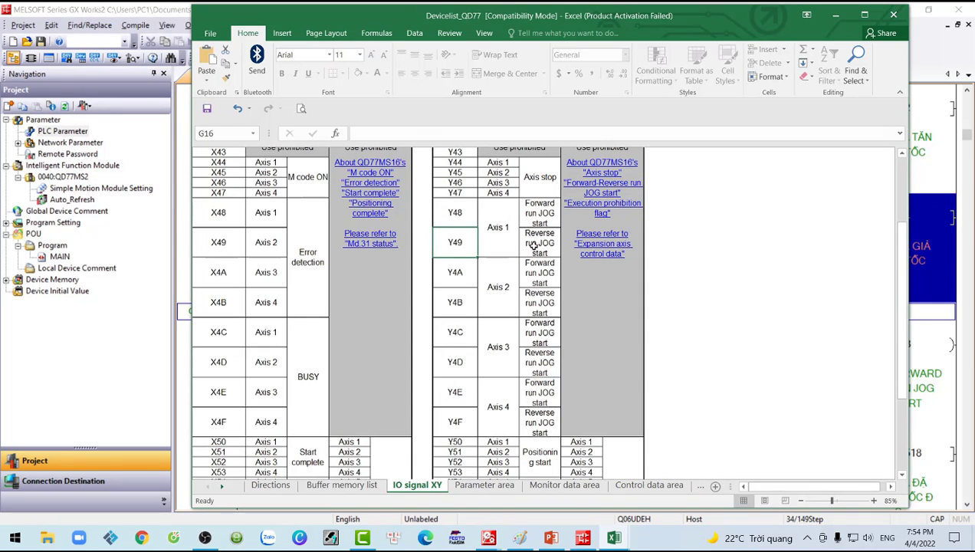
click(534, 244)
Compare the forward-run rung's DMOV D10 to U4\G1518 with the JOG speed row on the JOG SPEED sheet of tham so
click(926, 165)
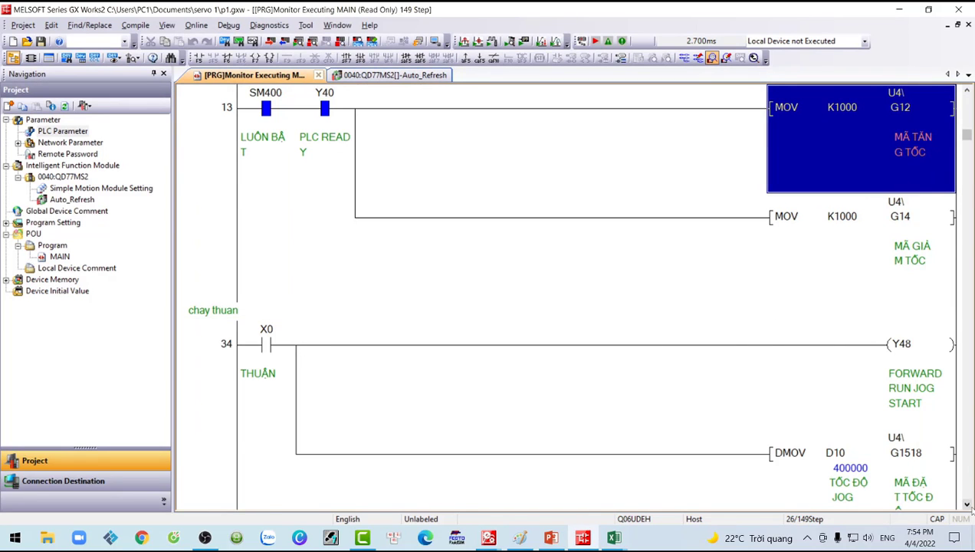
scroll(967, 490, down, 3)
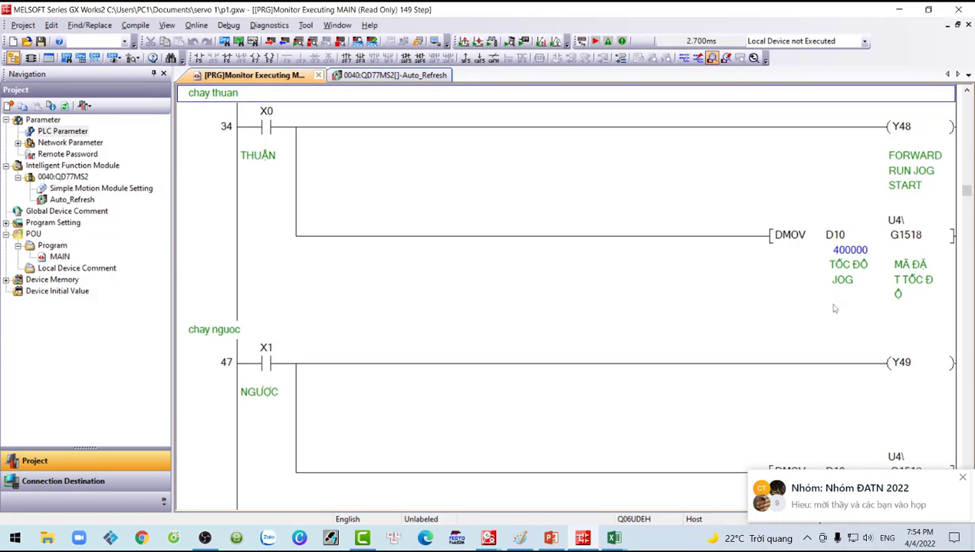
click(613, 538)
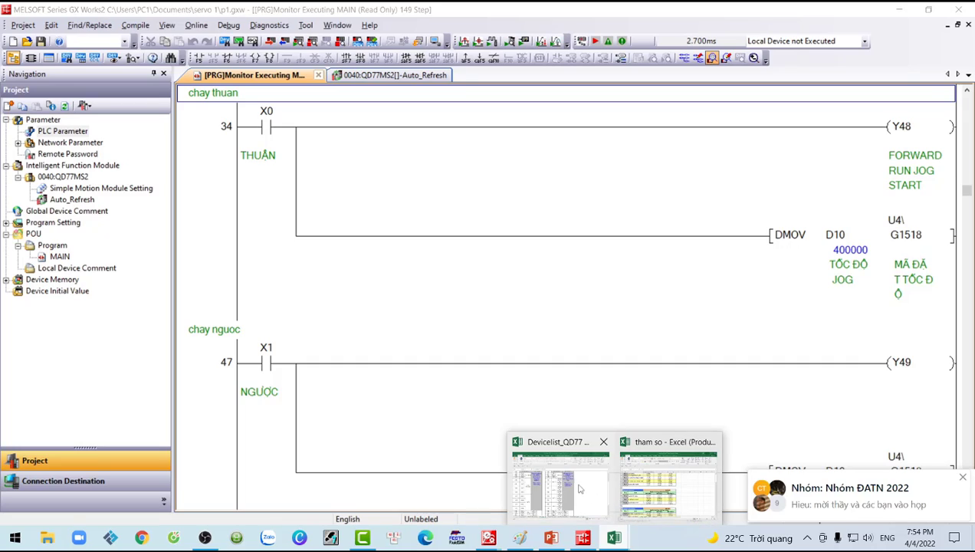
click(651, 482)
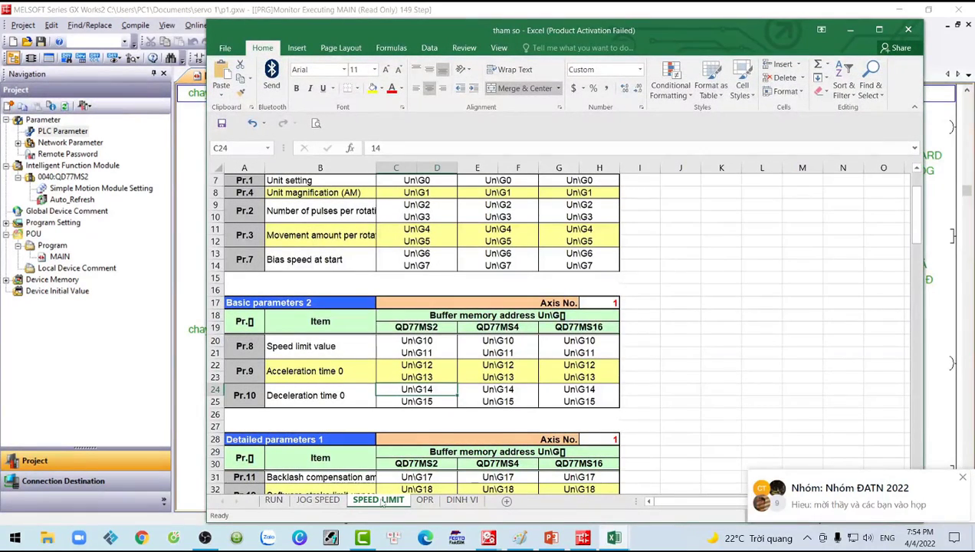
click(318, 500)
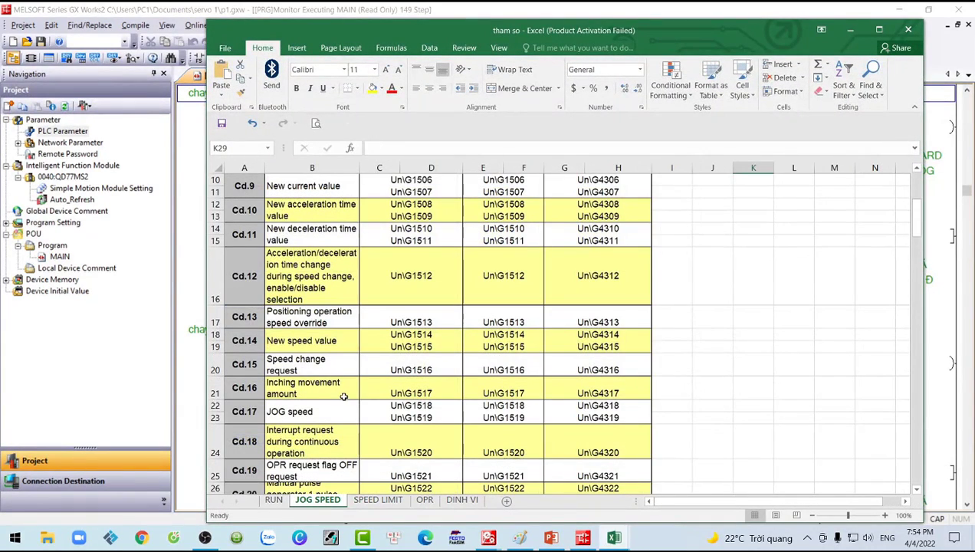
click(410, 407)
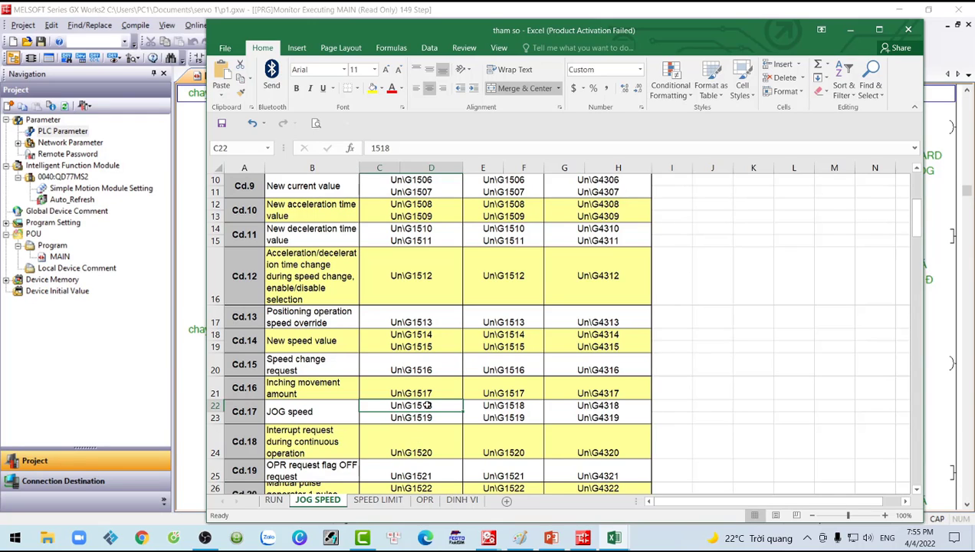
Return to GX Works2 and examine the JOG speed DMOV instructions in the chay thuan and chay nguoc rungs
click(581, 538)
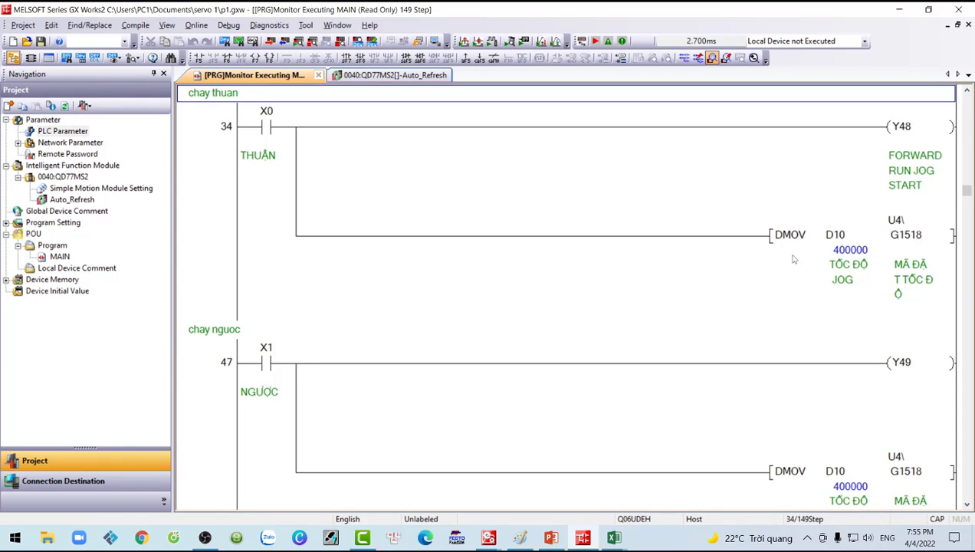
click(964, 504)
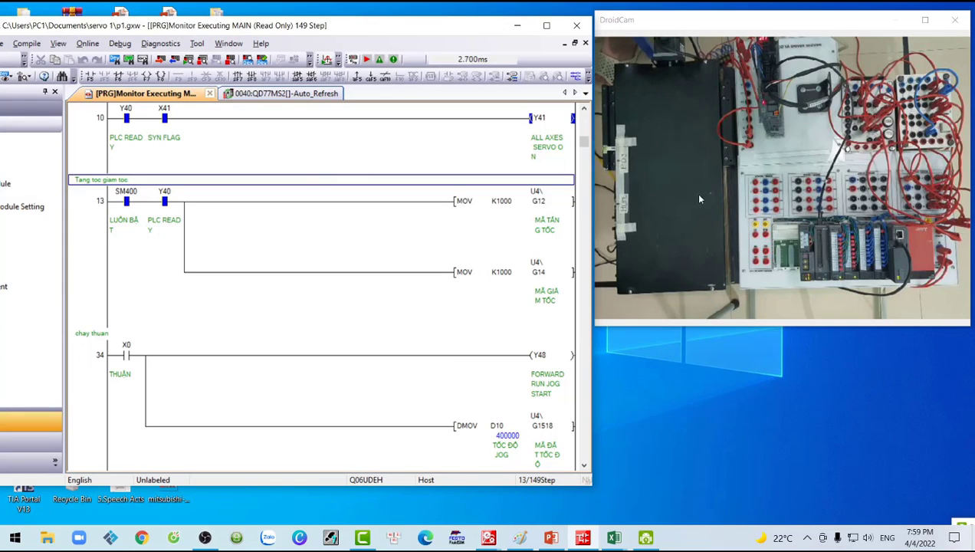
Write the value 100000 to D10 as a signed double word from the chay thuan rung's JOG speed instruction
click(583, 464)
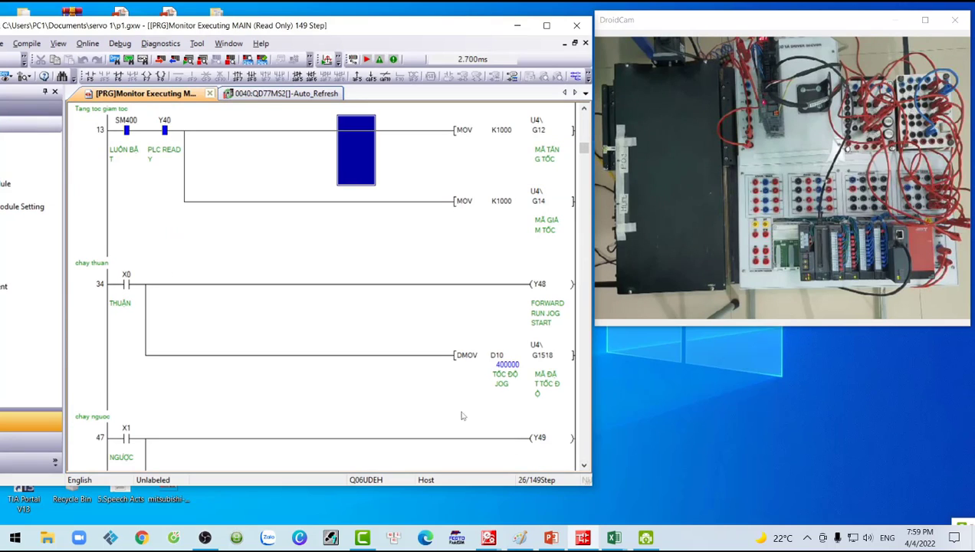
click(583, 464)
click(583, 464)
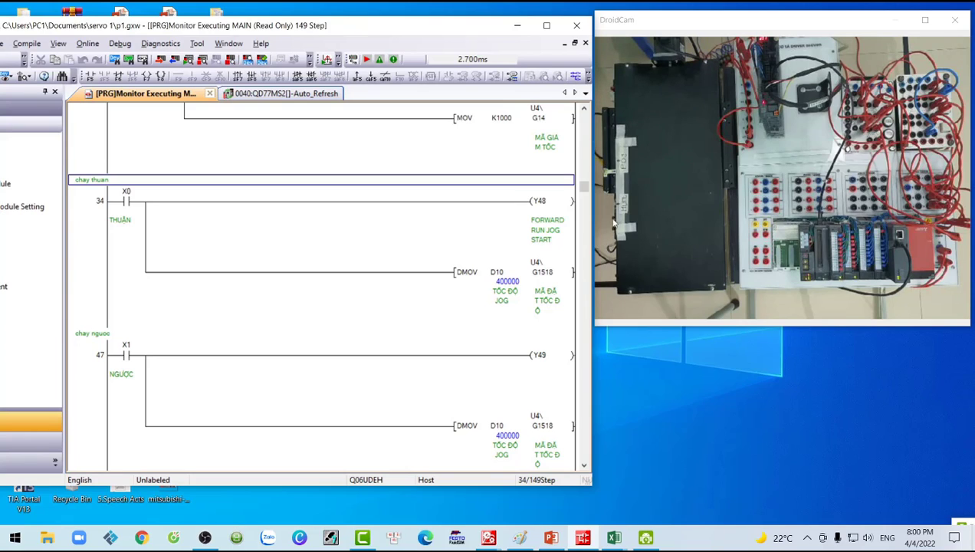
click(498, 280)
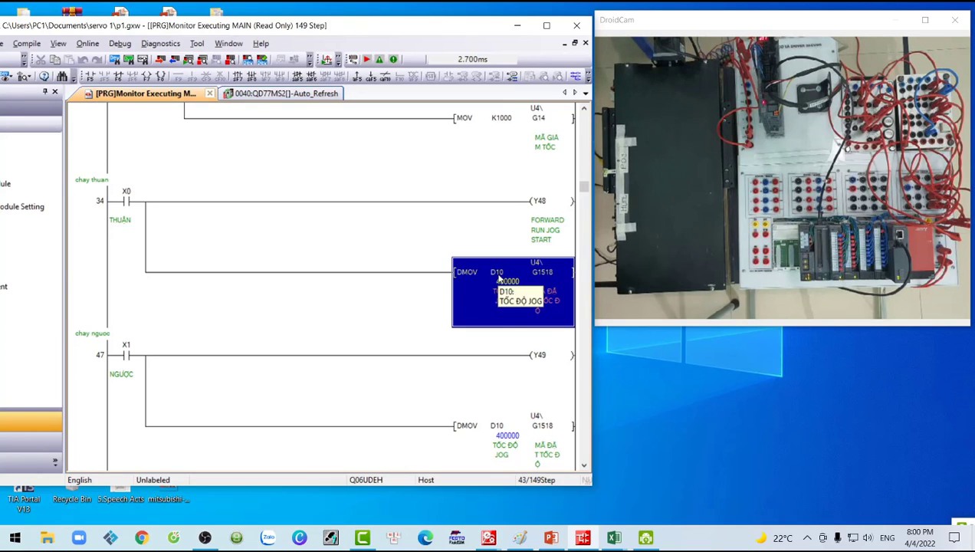
key(shift+Return)
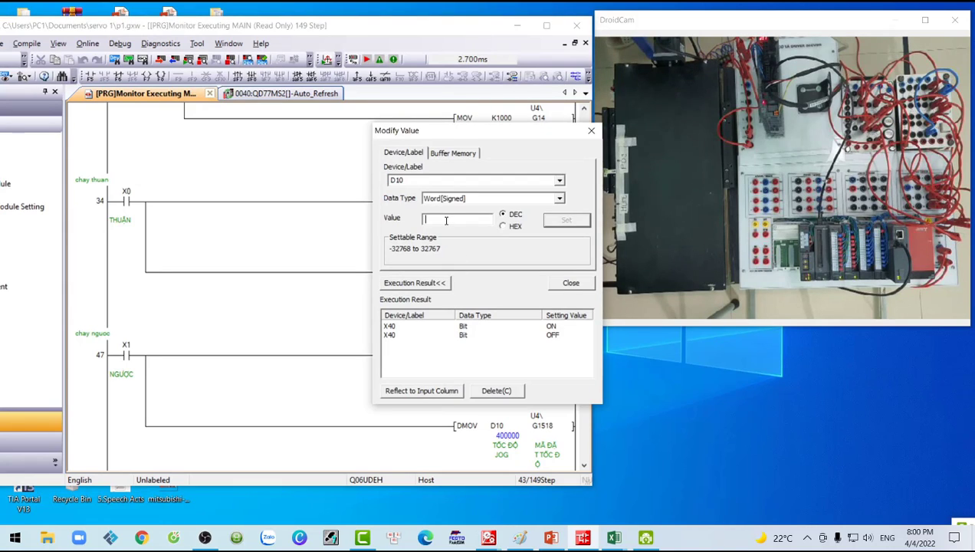
text(100000)
click(433, 201)
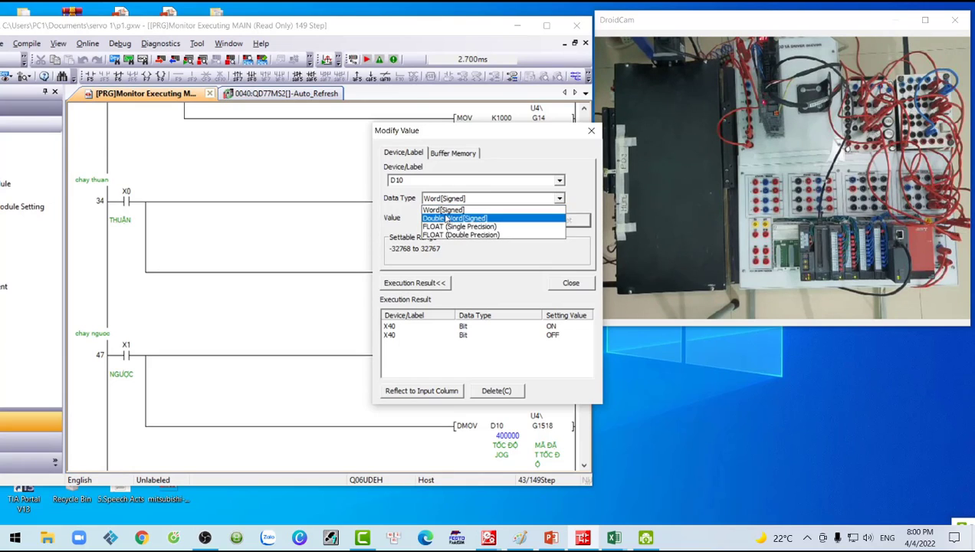
click(454, 218)
click(566, 220)
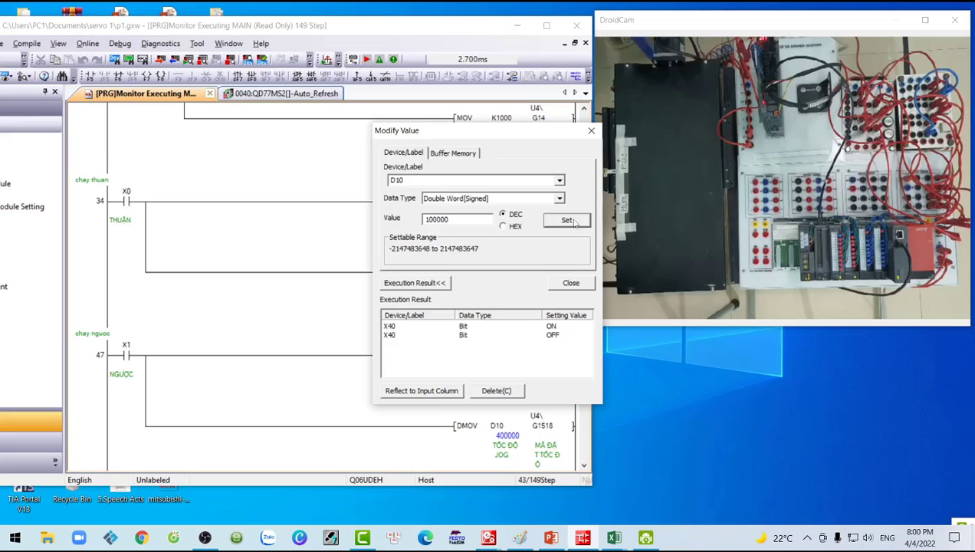
click(591, 131)
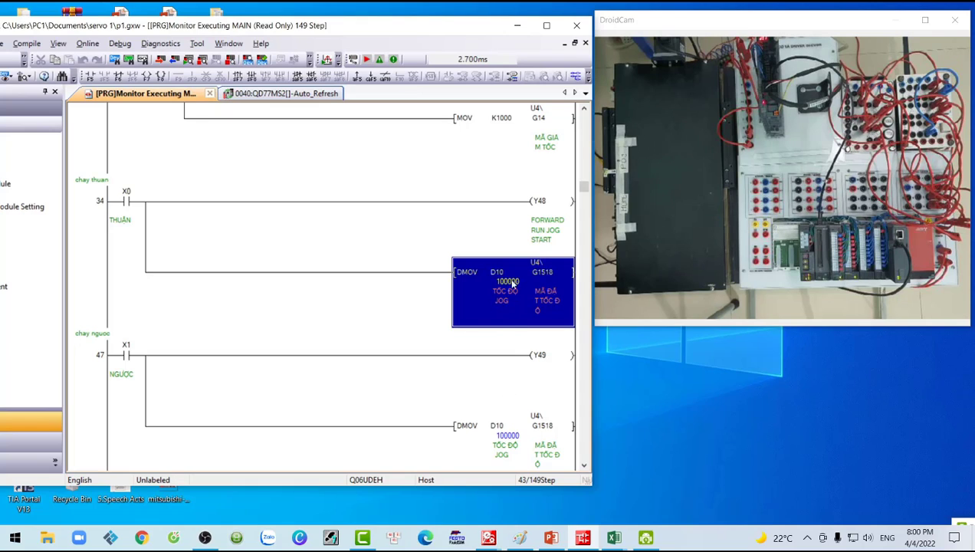
Set the JOG speed register D10 to 600000 as a signed double word
key(Up)
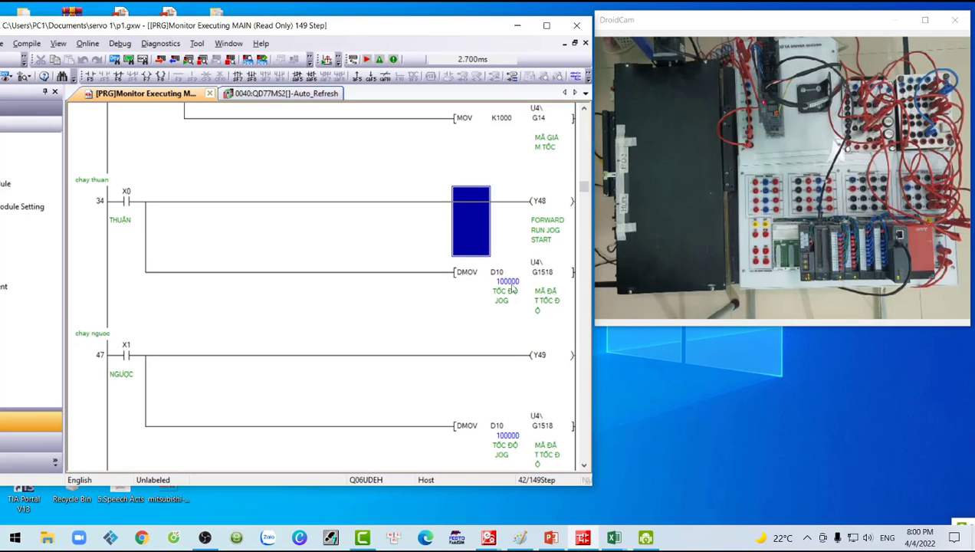
click(513, 288)
click(261, 59)
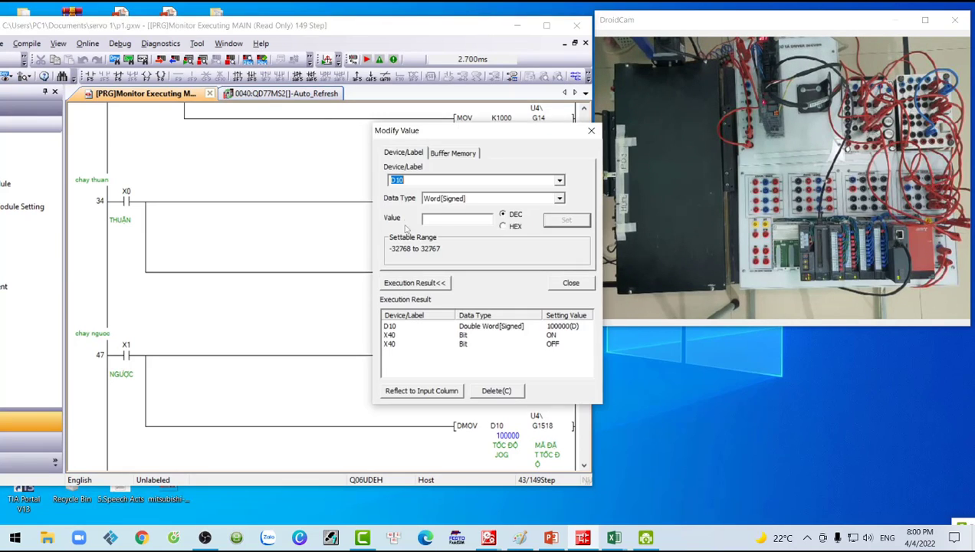
click(462, 199)
click(462, 215)
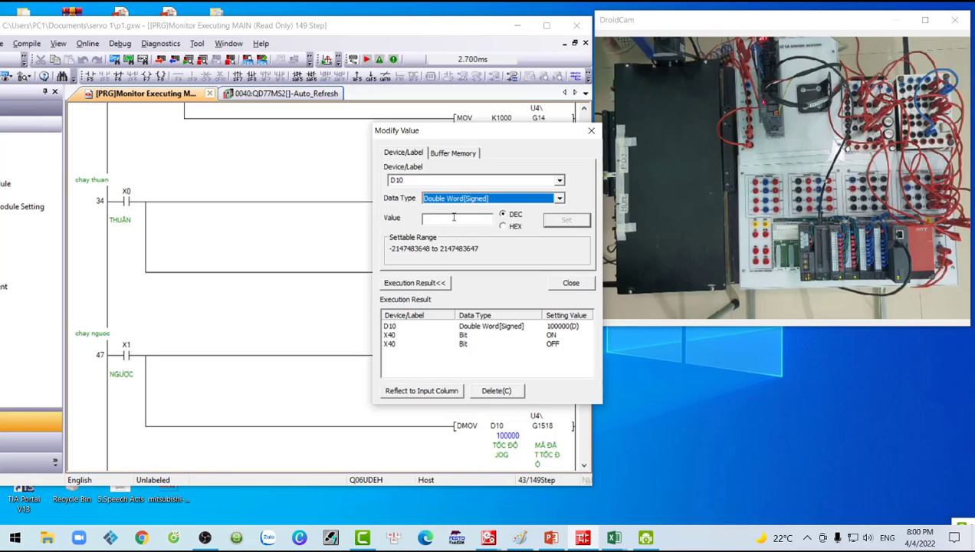
click(453, 218)
text(600000)
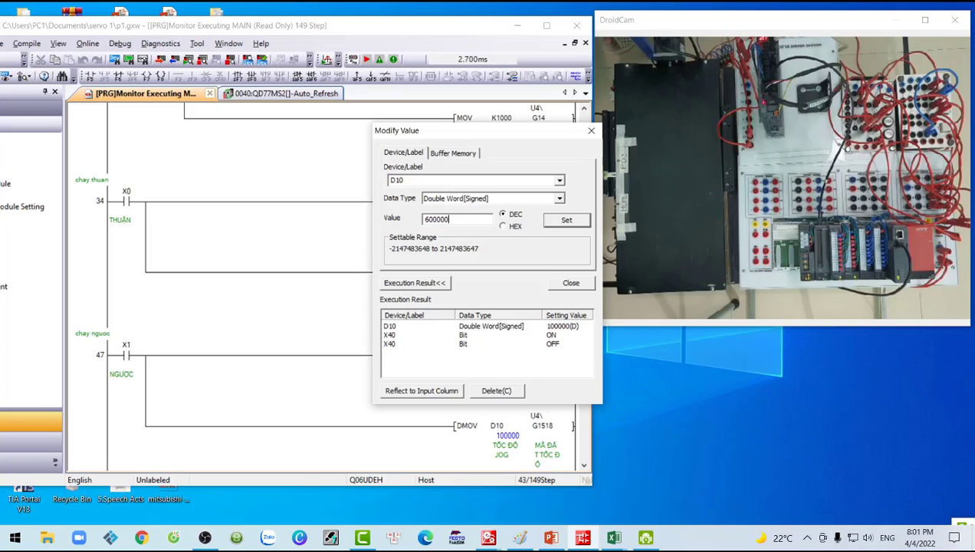
click(565, 220)
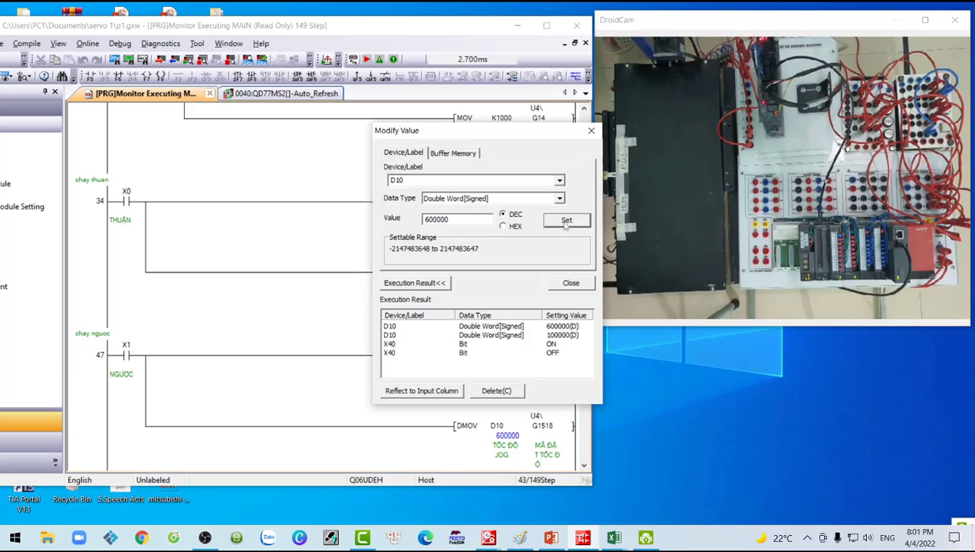
click(591, 130)
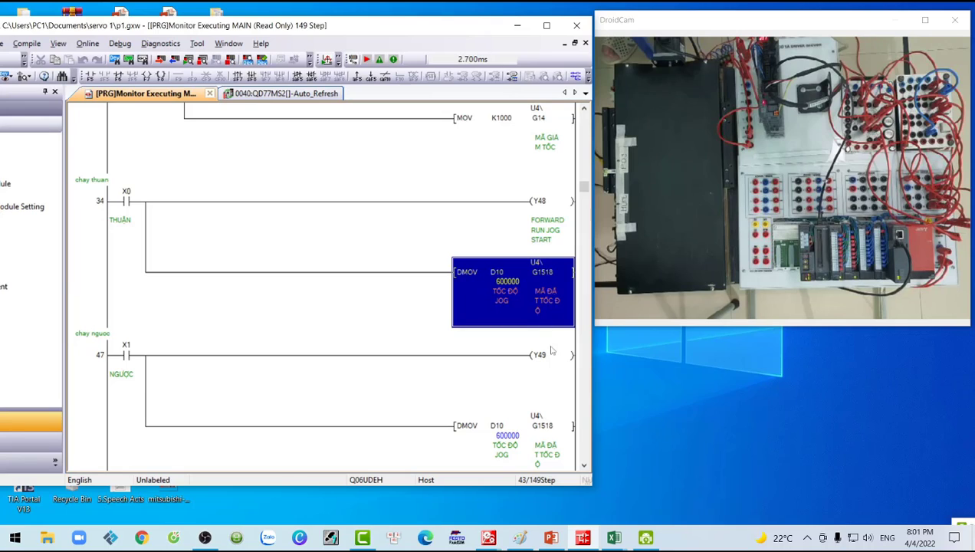
Examine the chay nguoc rung and the goi ve goc homing rung in the MAIN ladder
click(584, 465)
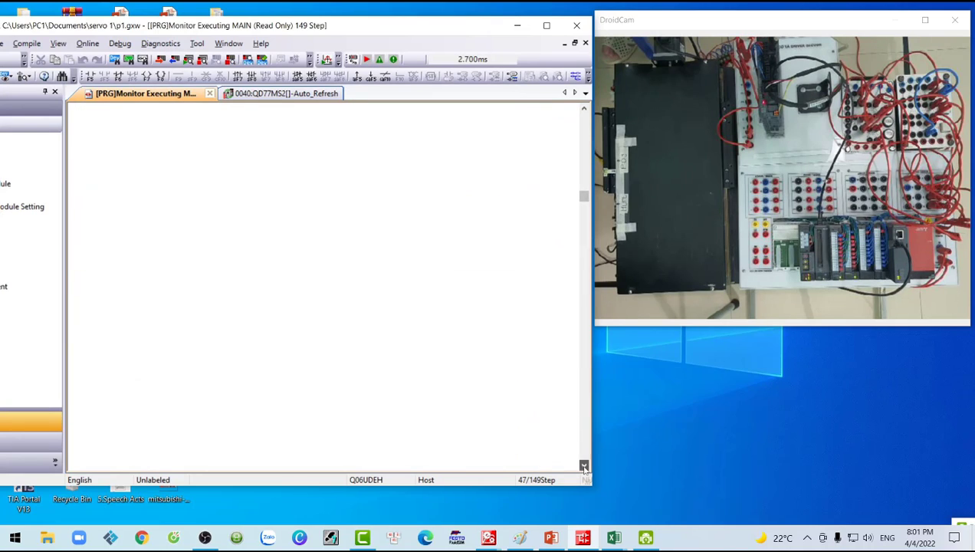
click(583, 465)
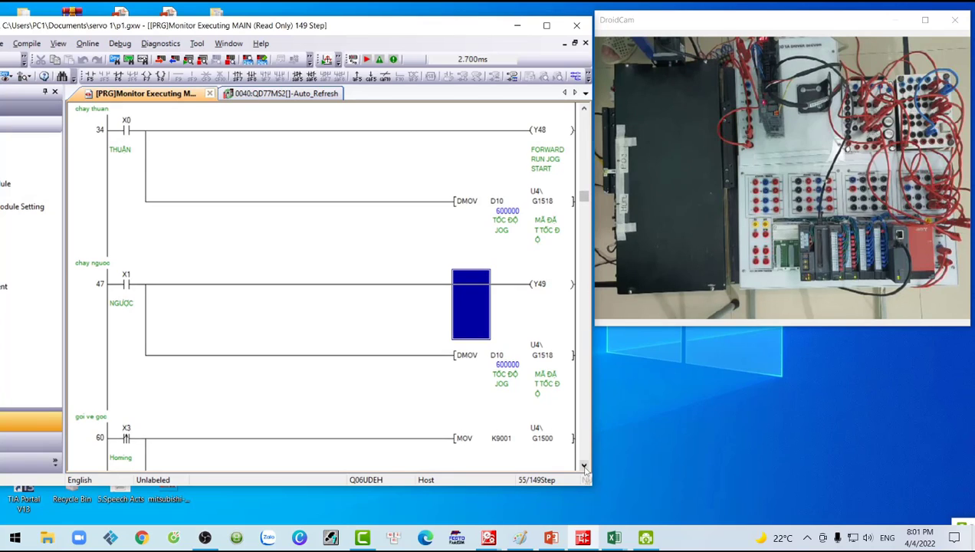
scroll(584, 217, down, 3)
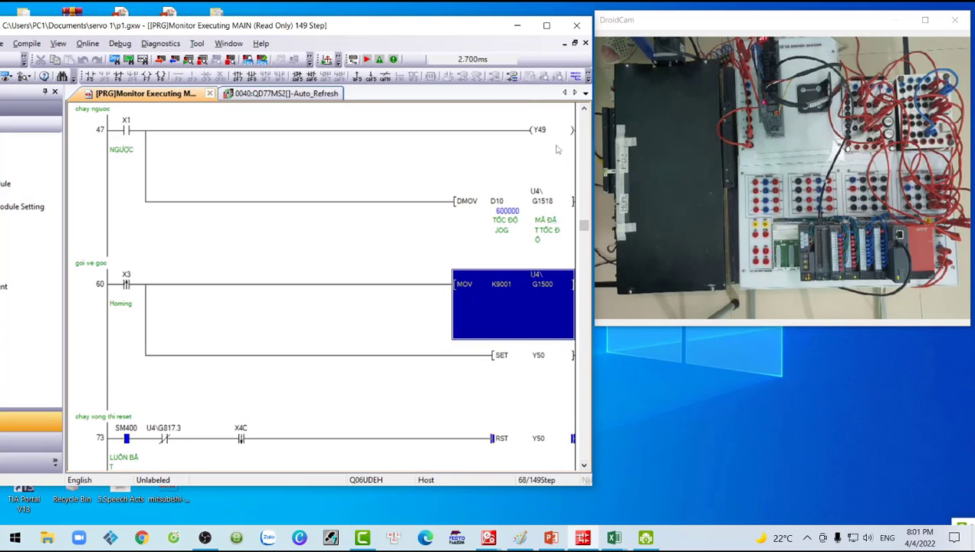
click(584, 109)
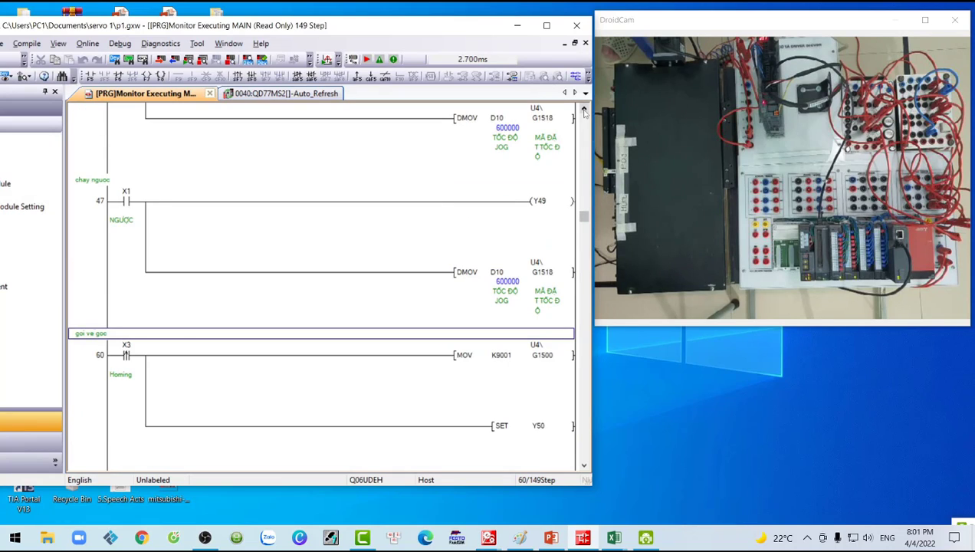
click(584, 465)
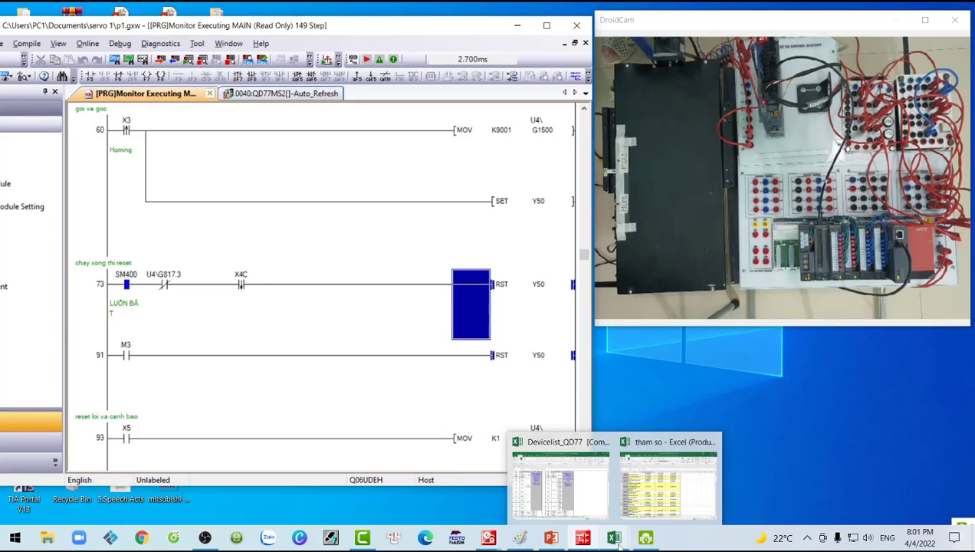
Look up the positioning start number address Un\G1500 on the OPR sheet of tham so in Excel, and return to the ladder
click(574, 479)
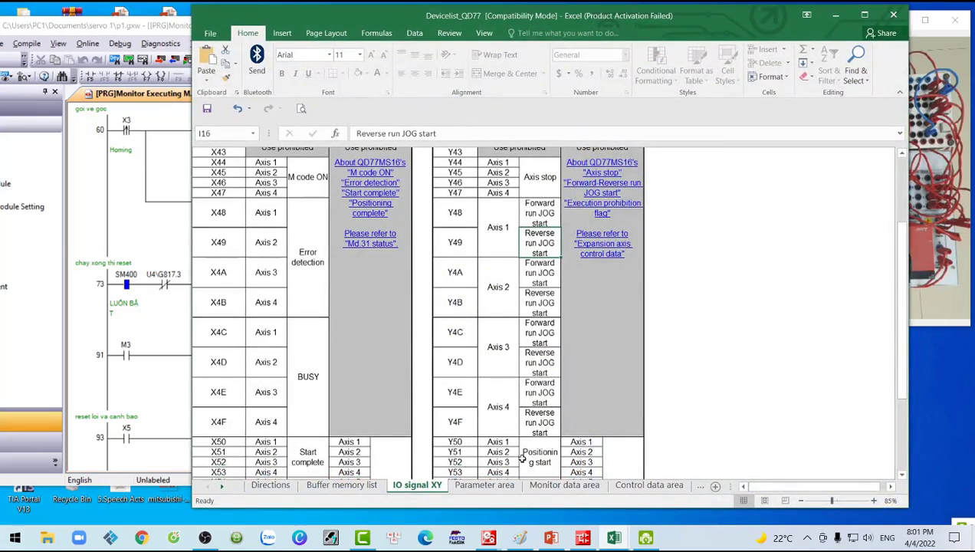
click(613, 537)
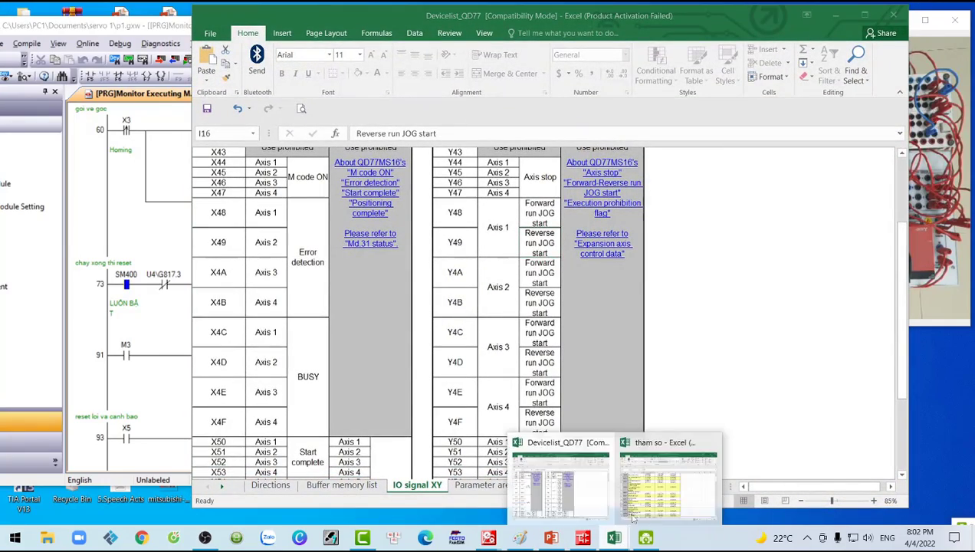
click(658, 478)
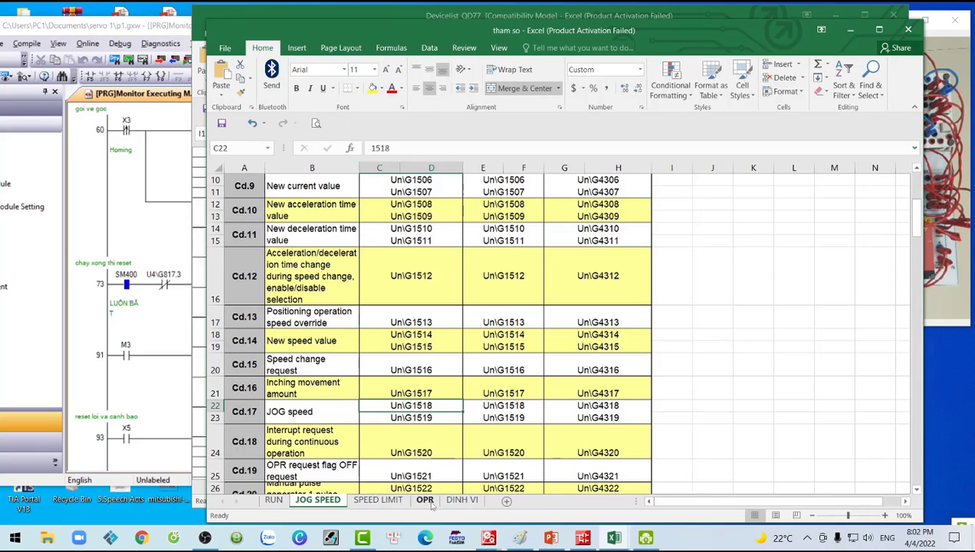
click(461, 499)
click(429, 502)
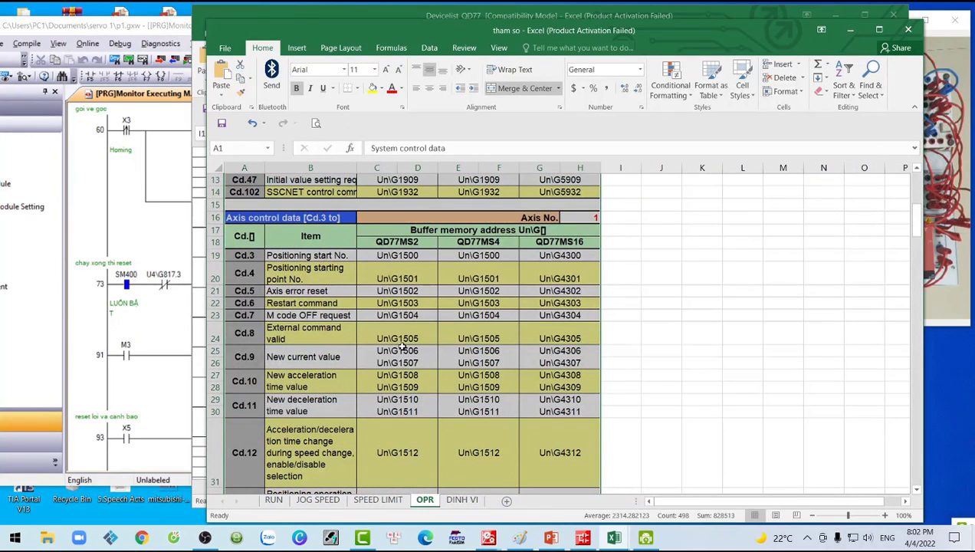
click(397, 254)
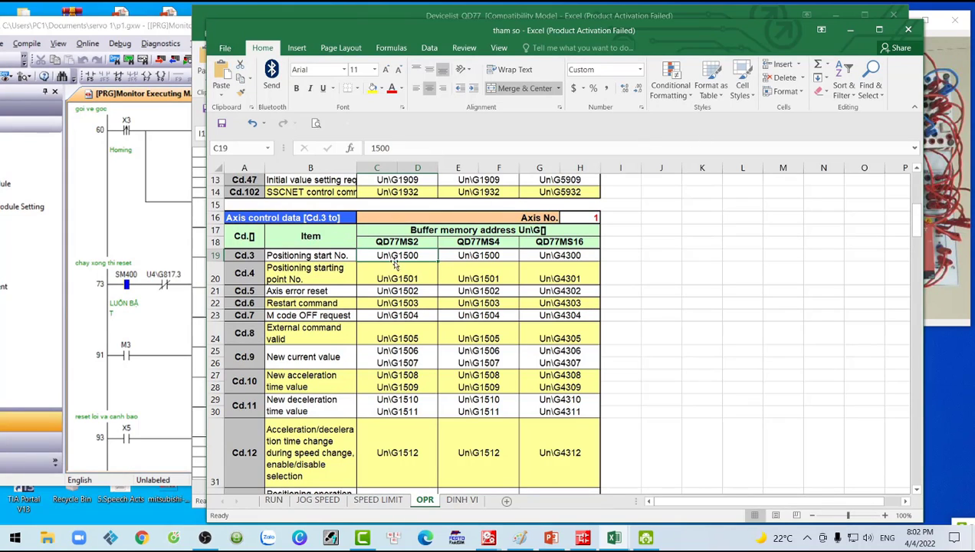
click(849, 29)
click(835, 14)
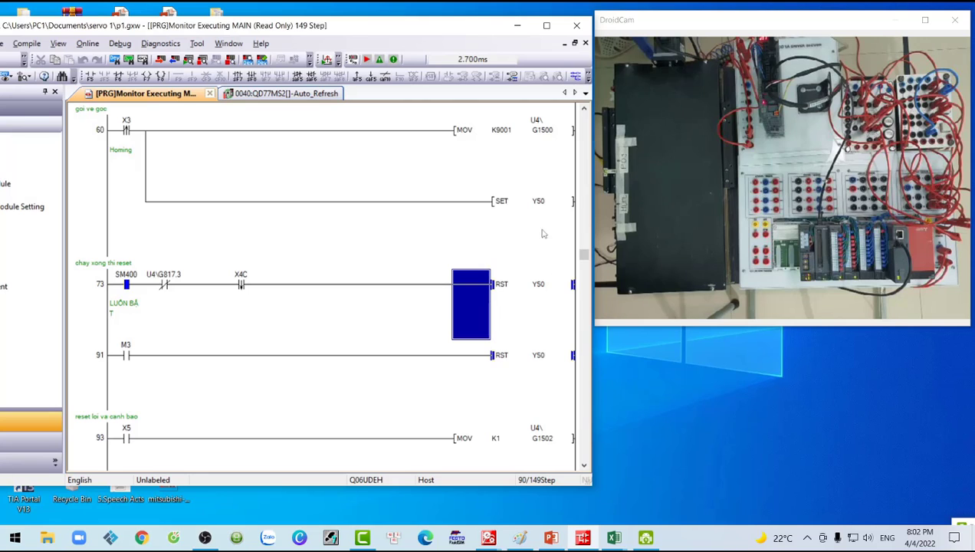
Look up the axis 1 positioning start signal Y50 and the head X-Y address on the RUN sheet of tham so in Excel
click(613, 537)
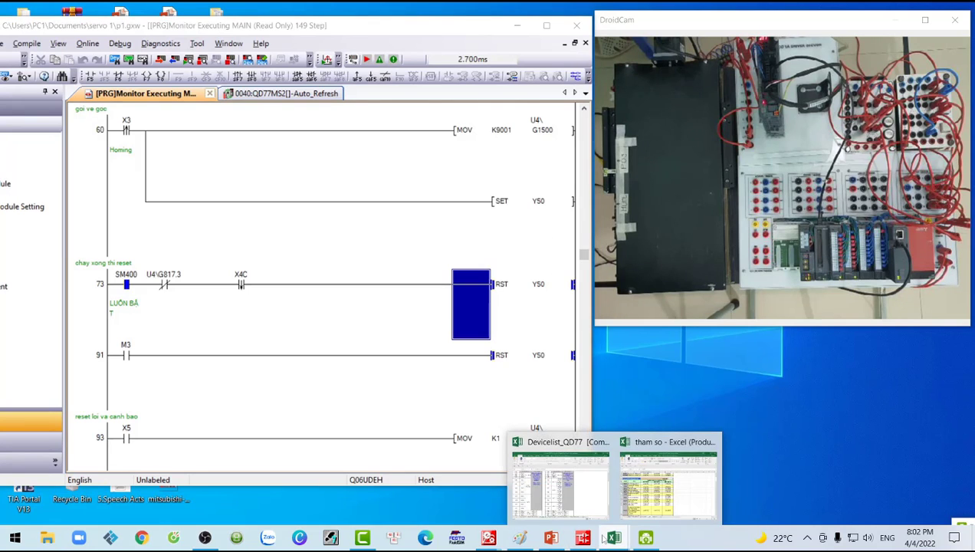
click(567, 494)
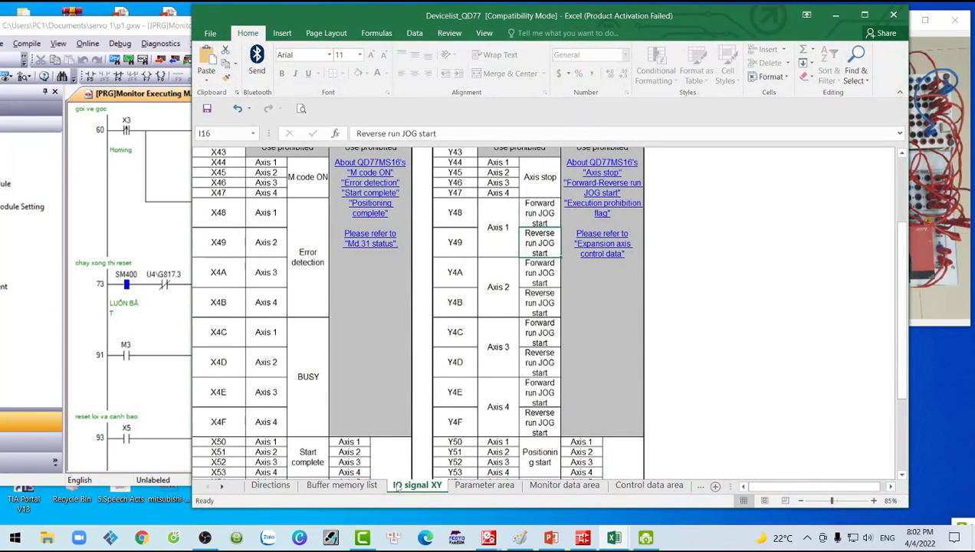
click(582, 537)
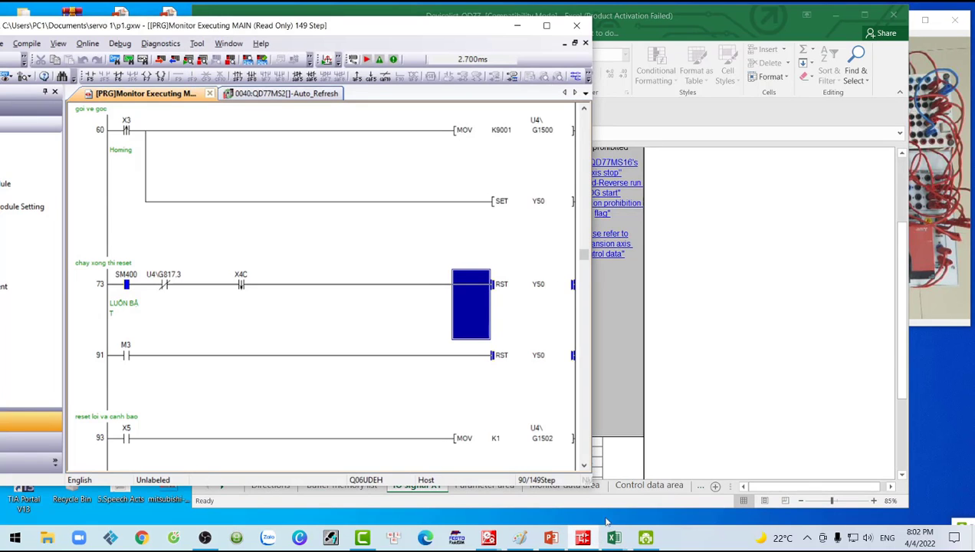
click(613, 537)
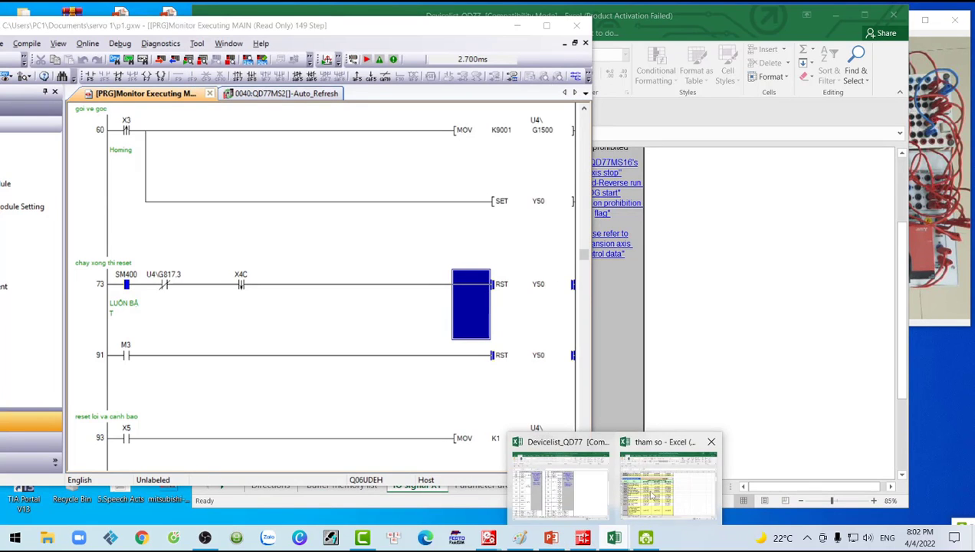
click(651, 497)
click(277, 500)
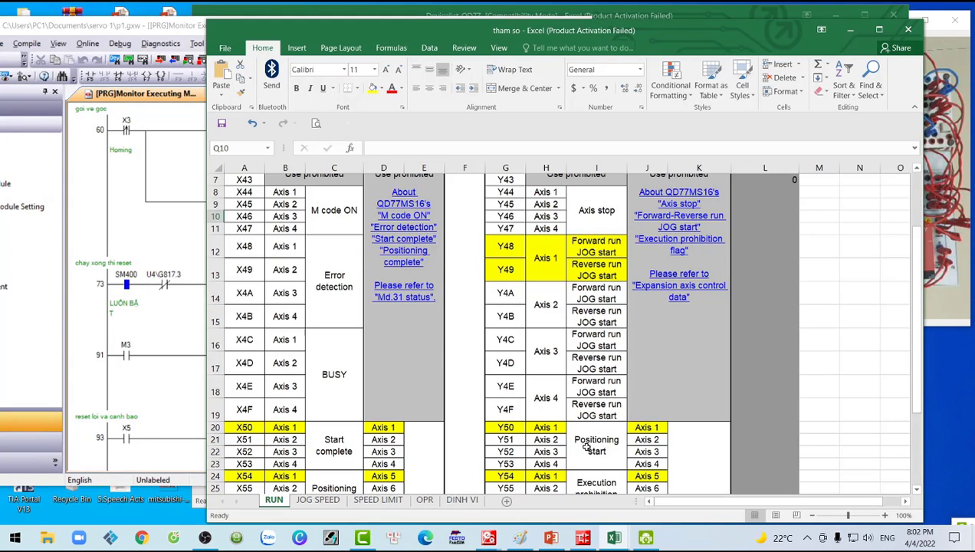
click(507, 428)
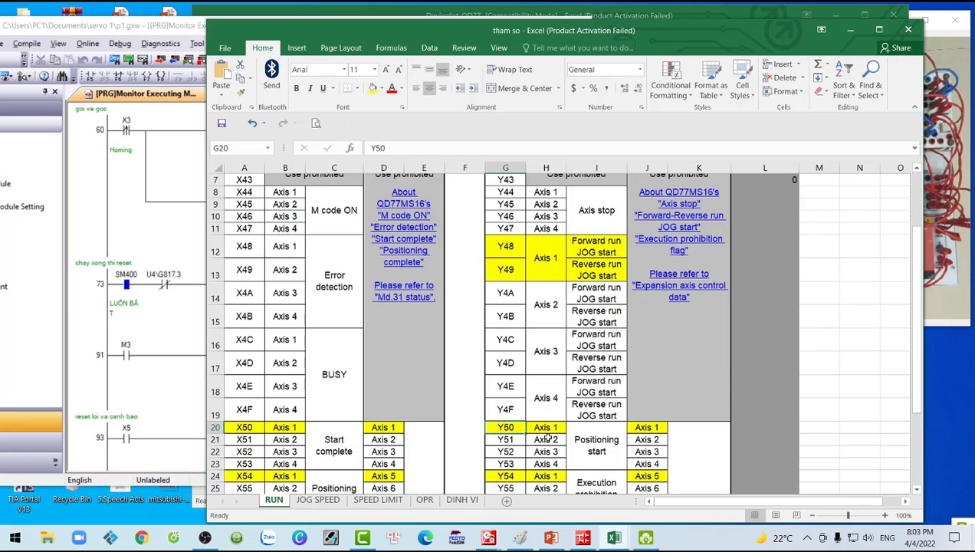
click(546, 428)
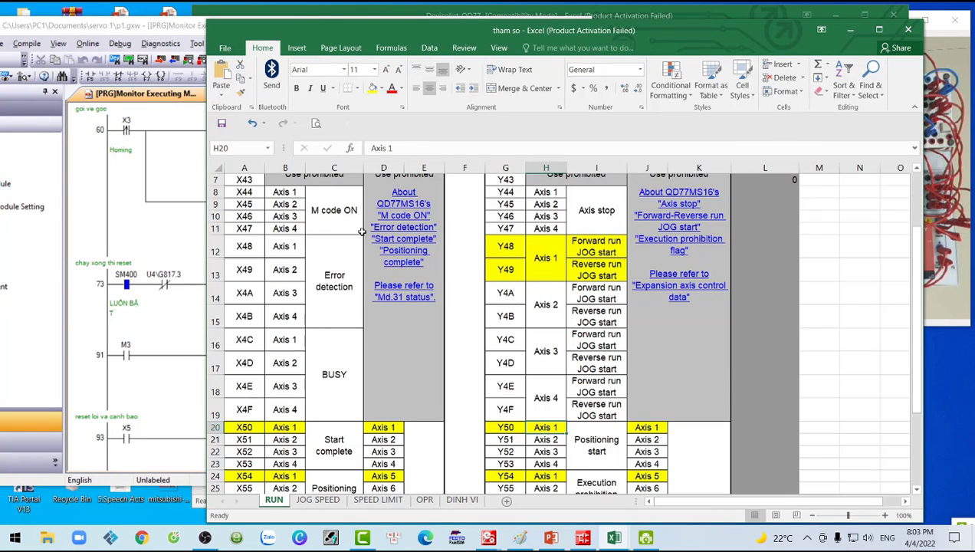
scroll(359, 301, up, 2)
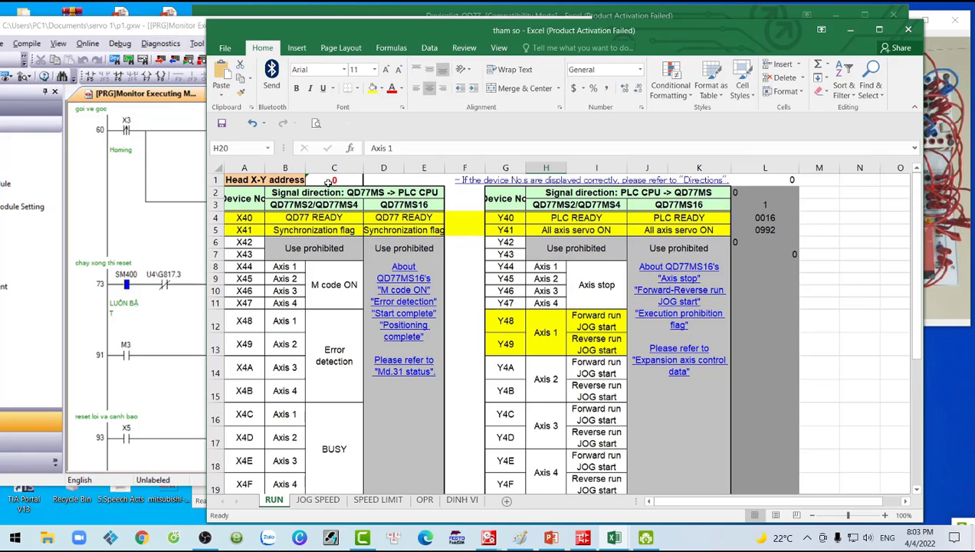
scroll(366, 250, down, 2)
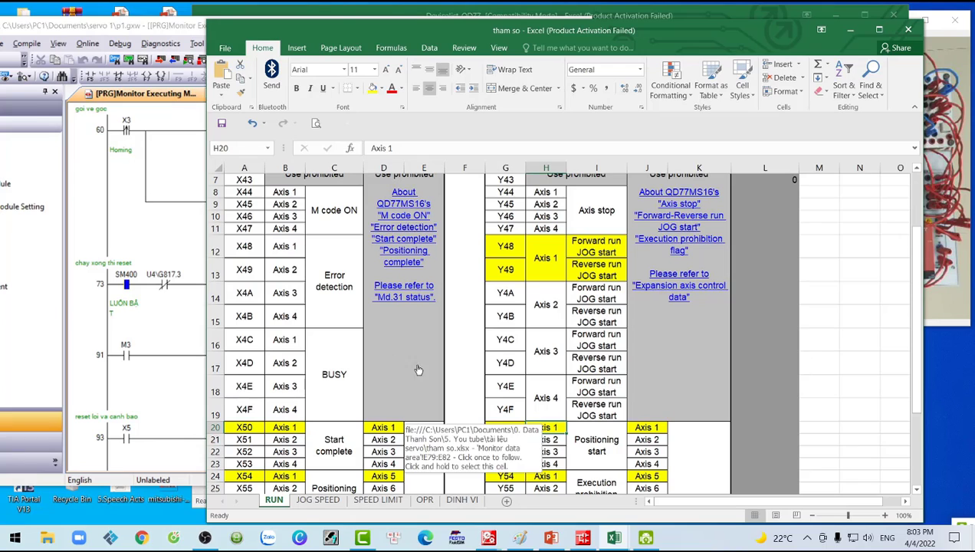
Return to GX Works2 and examine the chay xong thi reset rungs that reset Y50
click(854, 34)
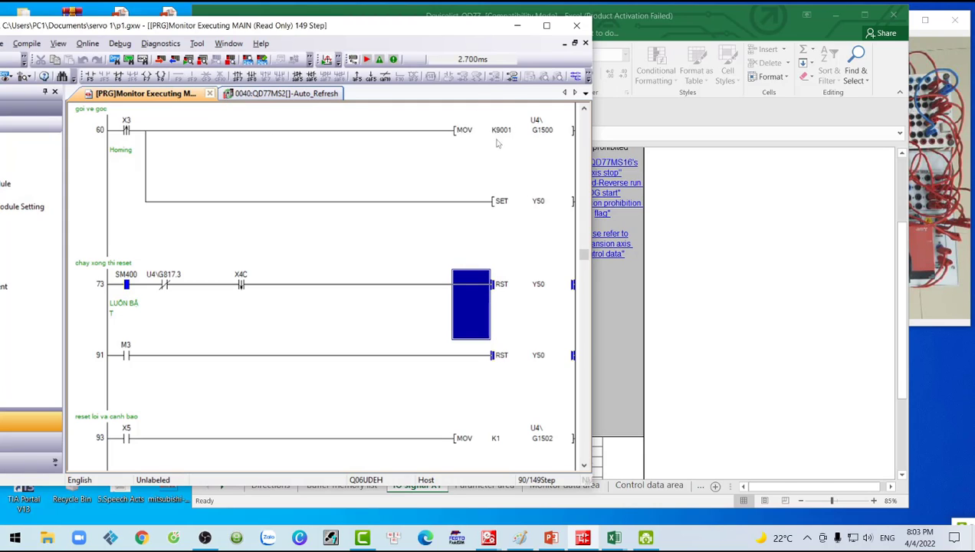
click(317, 327)
click(584, 463)
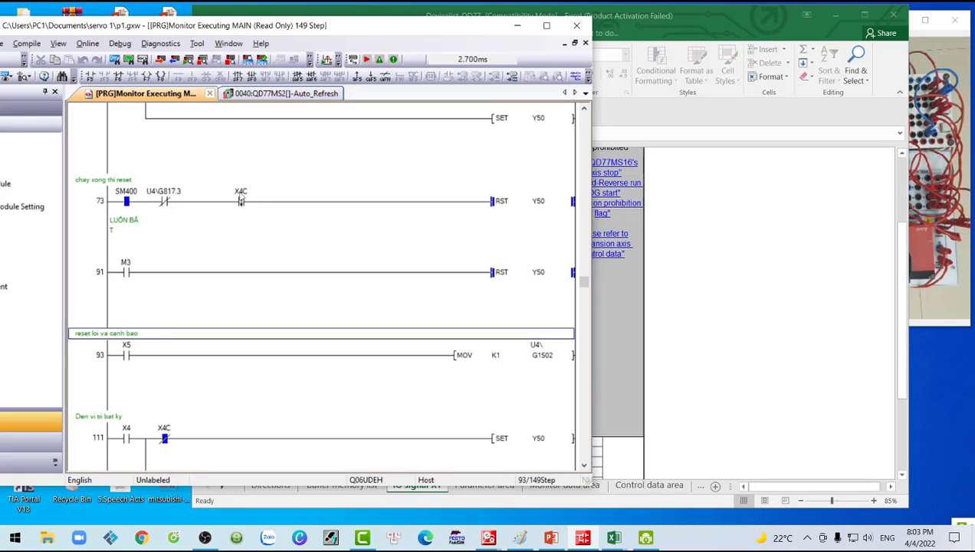
Look up the axis 1 BUSY signal X4C on the RUN sheet of tham so in Excel, and return to the ladder
mouse_move(614, 538)
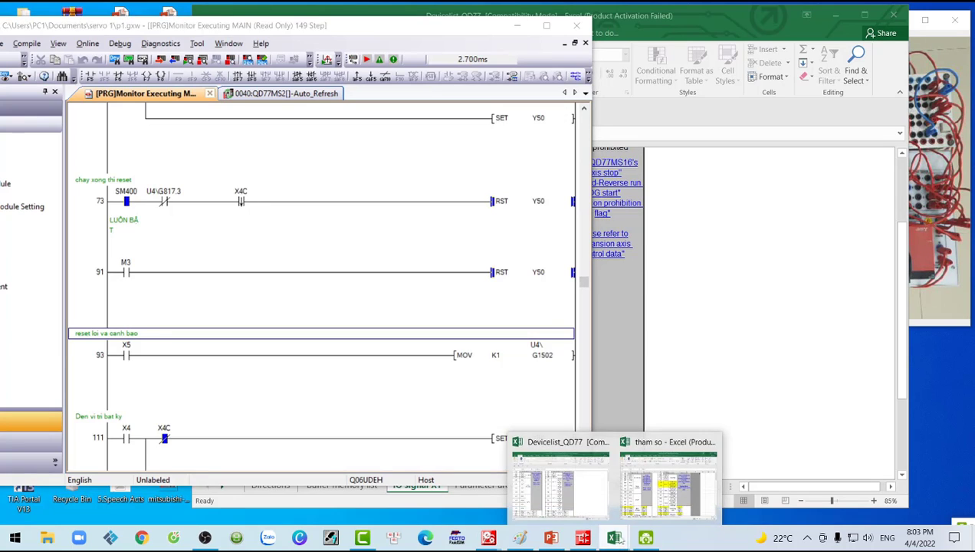
click(624, 490)
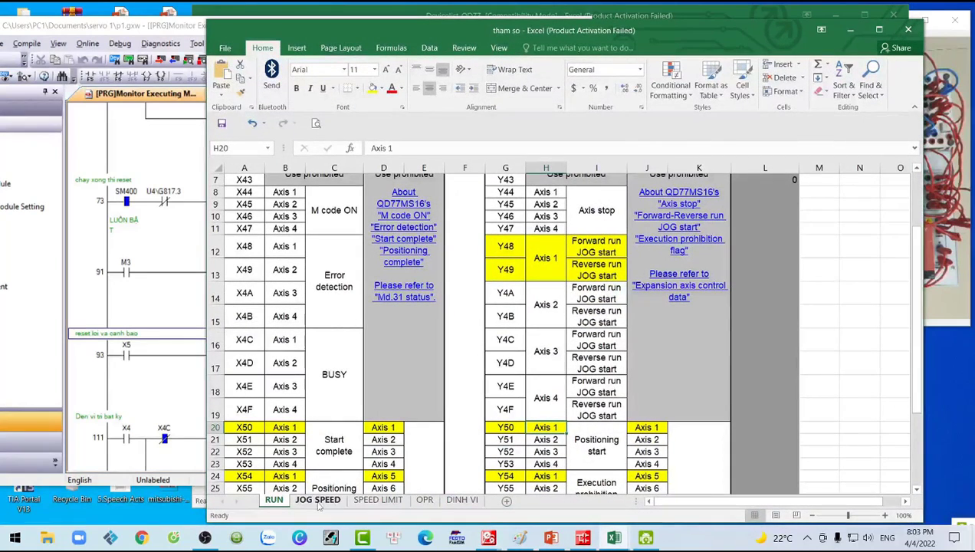
click(245, 340)
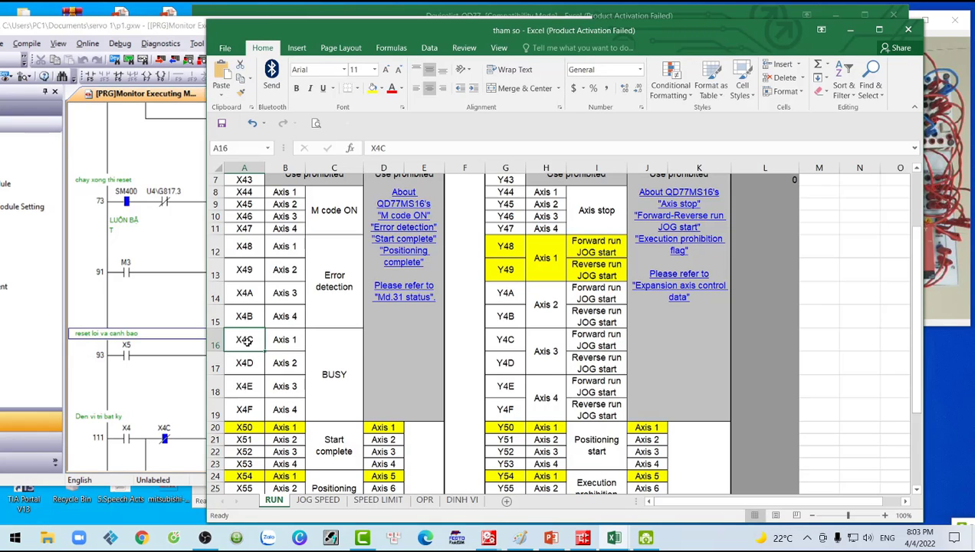
click(850, 29)
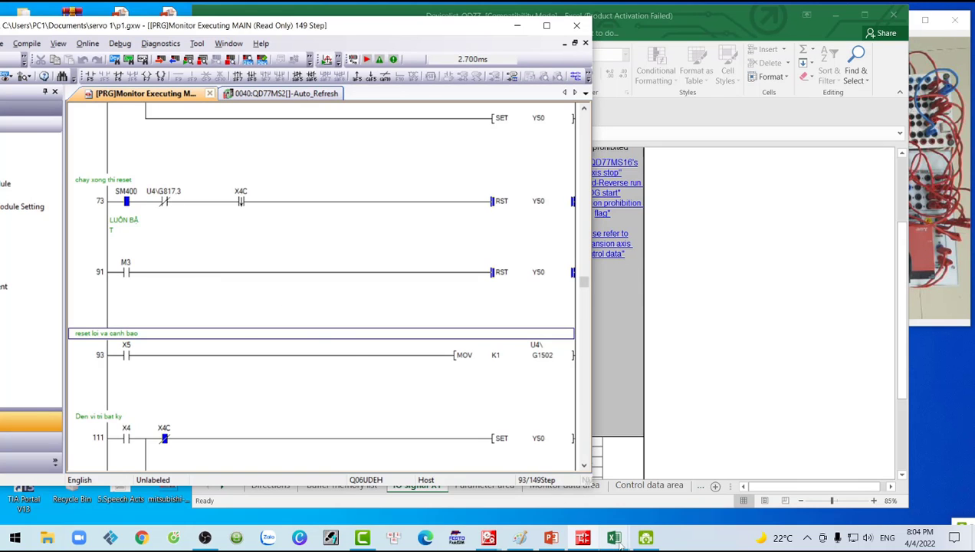
Look up the chay xong thi reset rung's buffer address G817.3 on the Monitor data area sheet of Devicelist_QD77 in Excel
mouse_move(614, 537)
click(663, 490)
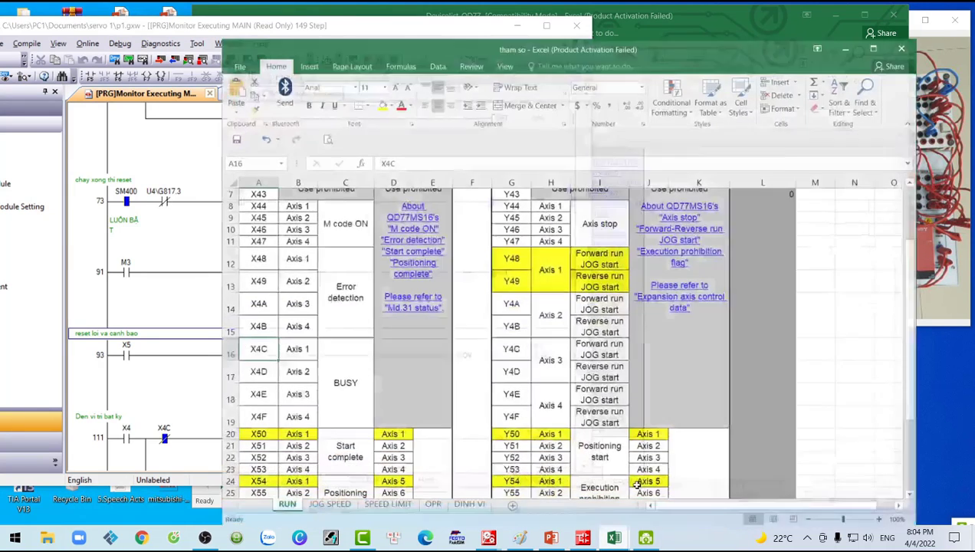
click(175, 208)
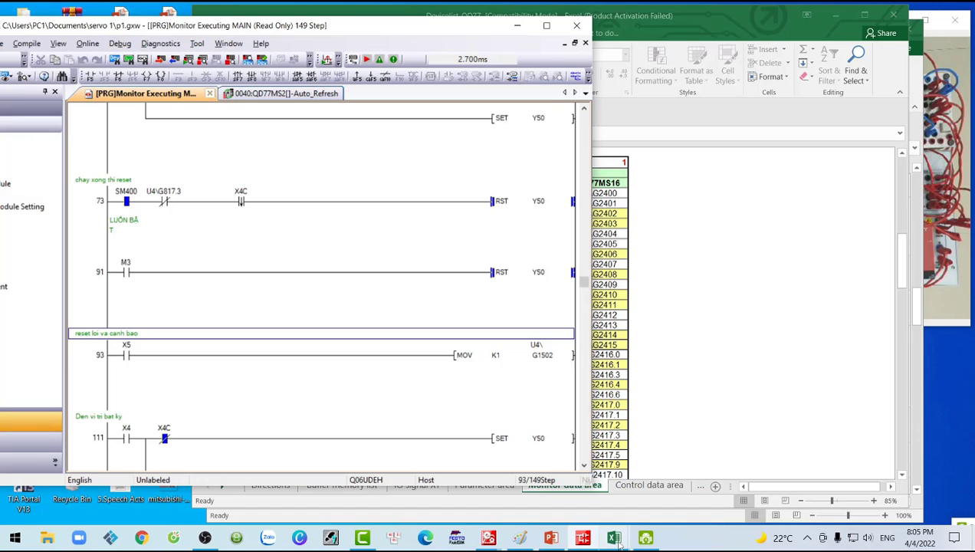
mouse_move(617, 540)
click(567, 490)
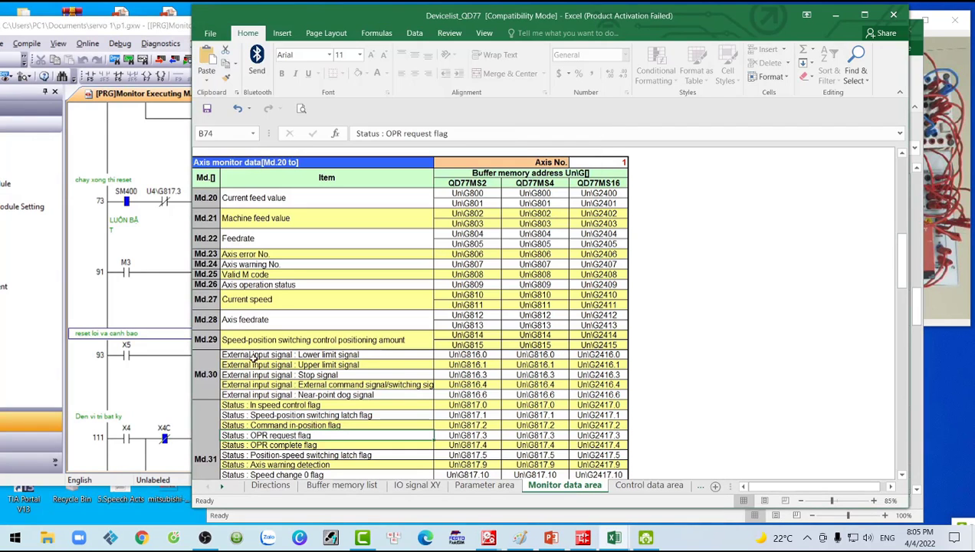